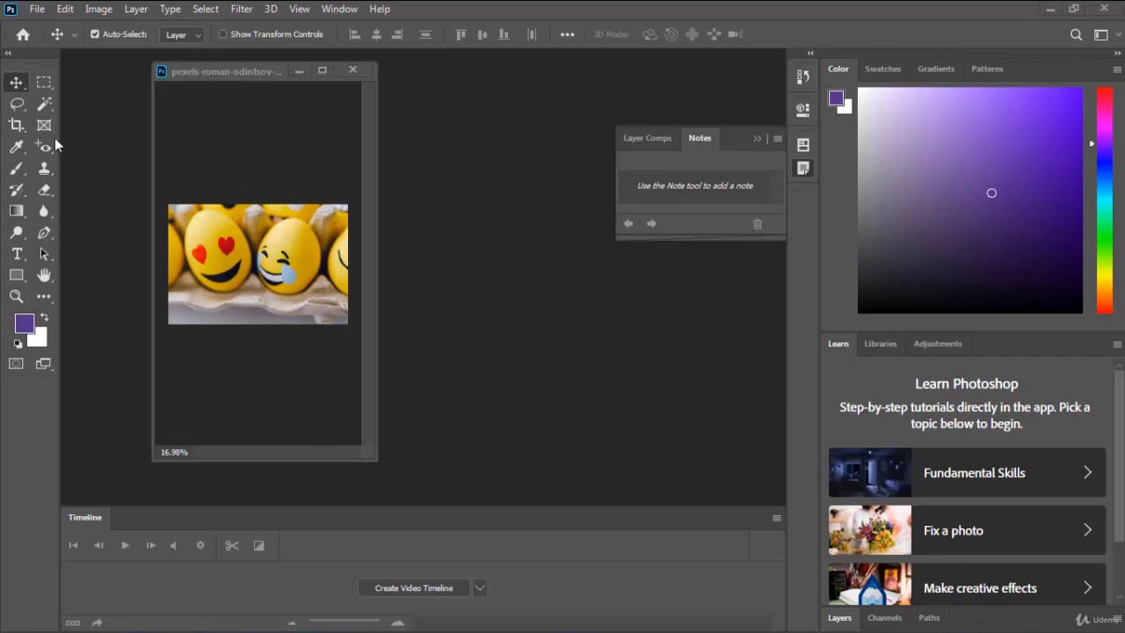
# Step: Reposition and enlarge the egg photo window, then fit the image to it with Ctrl+0
pyautogui.moveTo(253, 74); pyautogui.dragTo(299, 74)
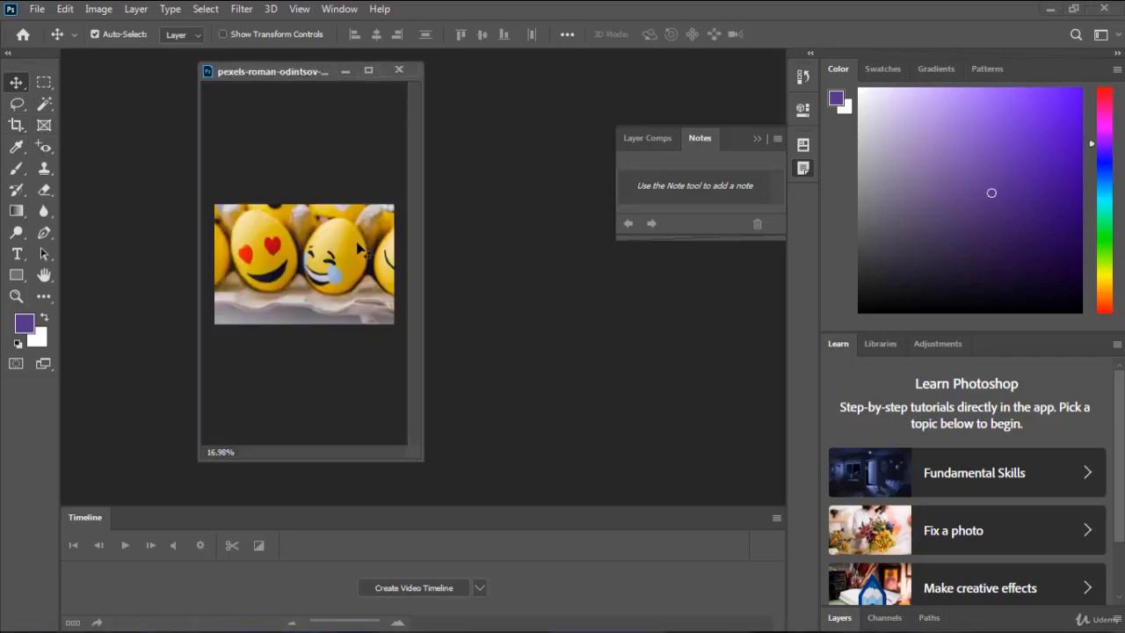
pyautogui.moveTo(320, 72); pyautogui.dragTo(260, 75)
pyautogui.moveTo(360, 457)
pyautogui.mouseDown()
pyautogui.moveTo(525, 429)
pyautogui.moveTo(585, 342)
pyautogui.moveTo(322, 472)
pyautogui.moveTo(369, 483)
pyautogui.moveTo(424, 470)
pyautogui.mouseUp()
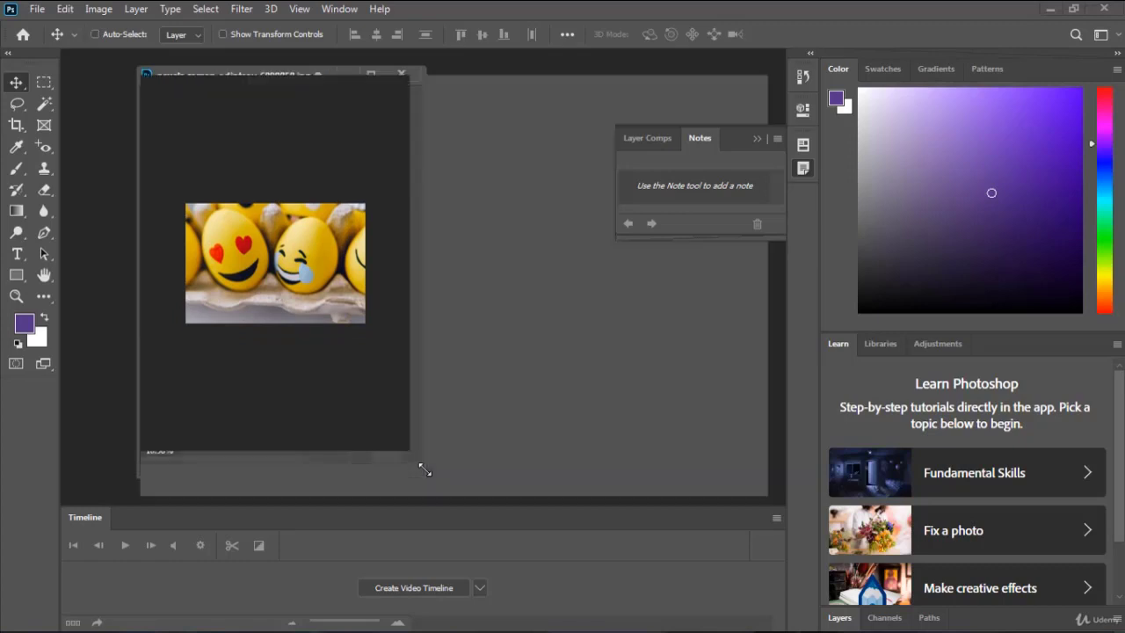
pyautogui.hotkey('ctrl', '0')
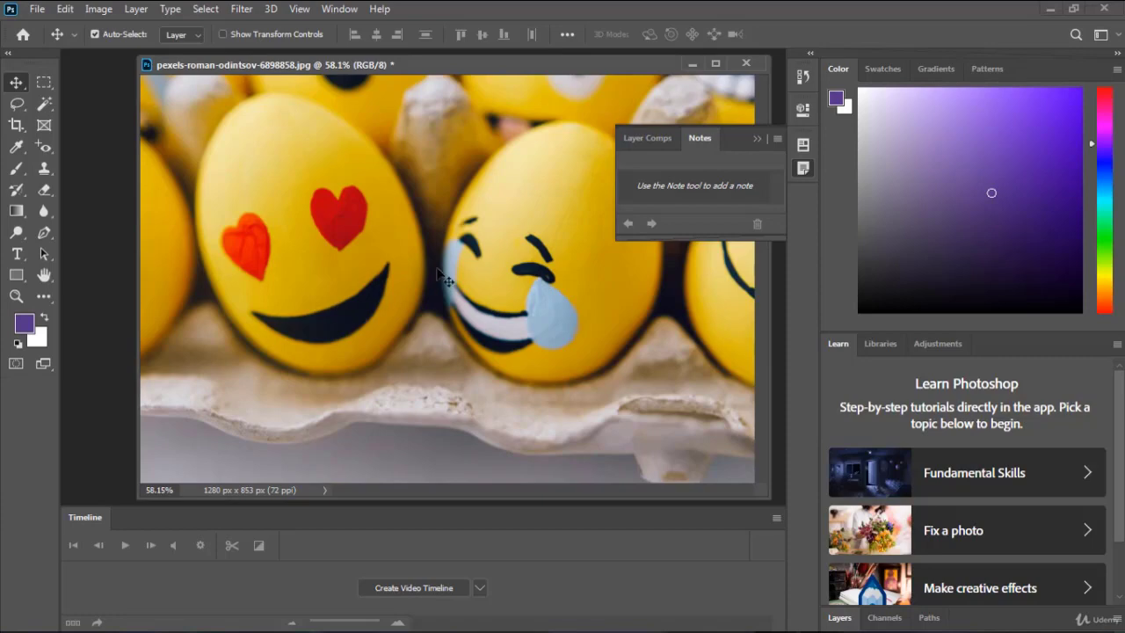
# Step: Move the egg photo window further left and select the Crop tool
pyautogui.scroll(-1, 440, 280)
pyautogui.moveTo(516, 67); pyautogui.dragTo(462, 68)
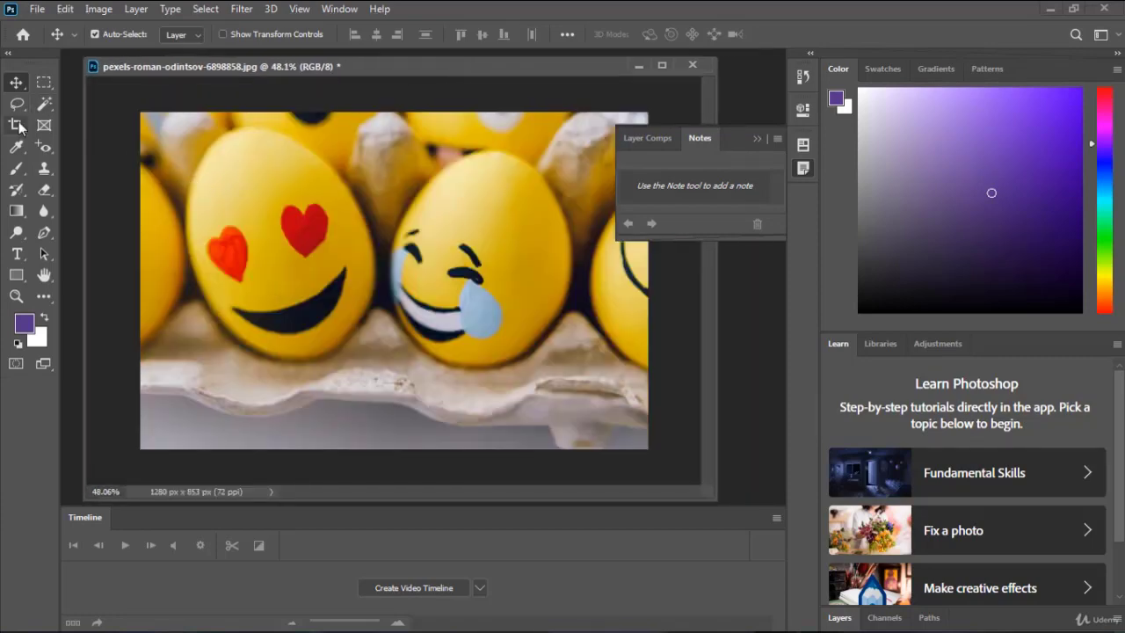
pyautogui.click(17, 125)
pyautogui.click(79, 126)
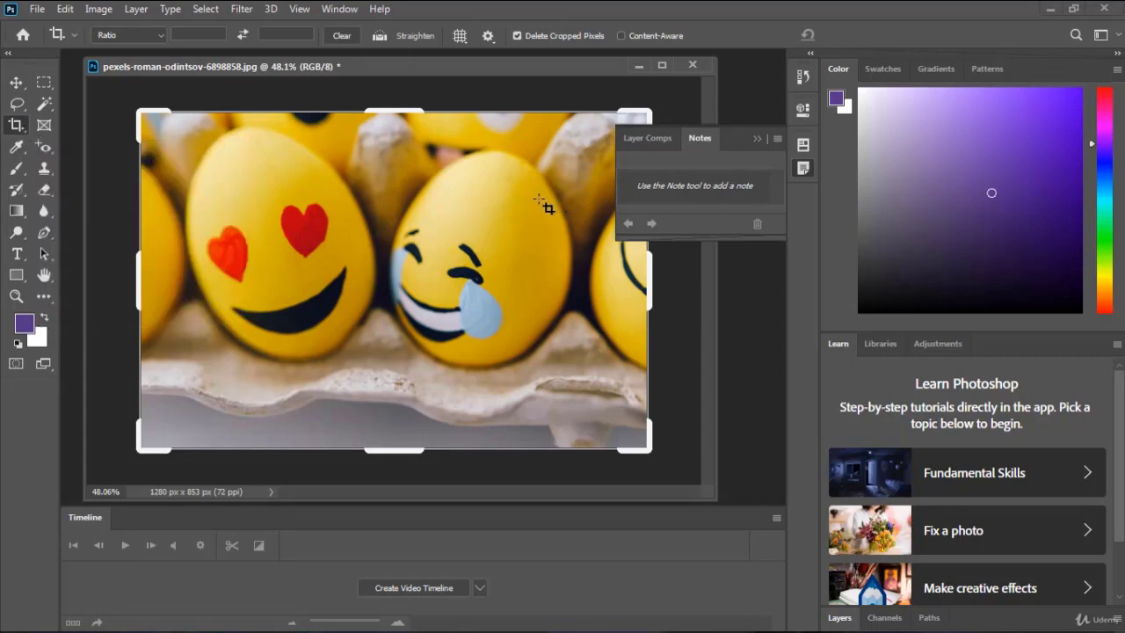
pyautogui.scroll(-1, 385, 226)
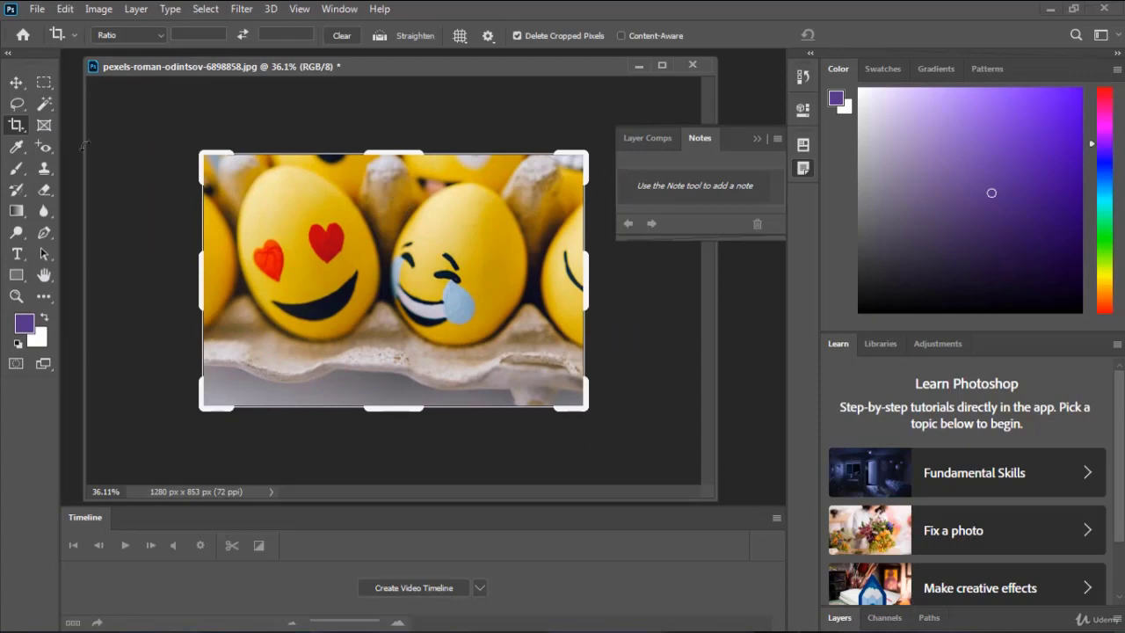
# Step: Drag the crop edges in to frame the two front eggs at 1003 × 626 px
pyautogui.moveTo(401, 151); pyautogui.dragTo(400, 158)
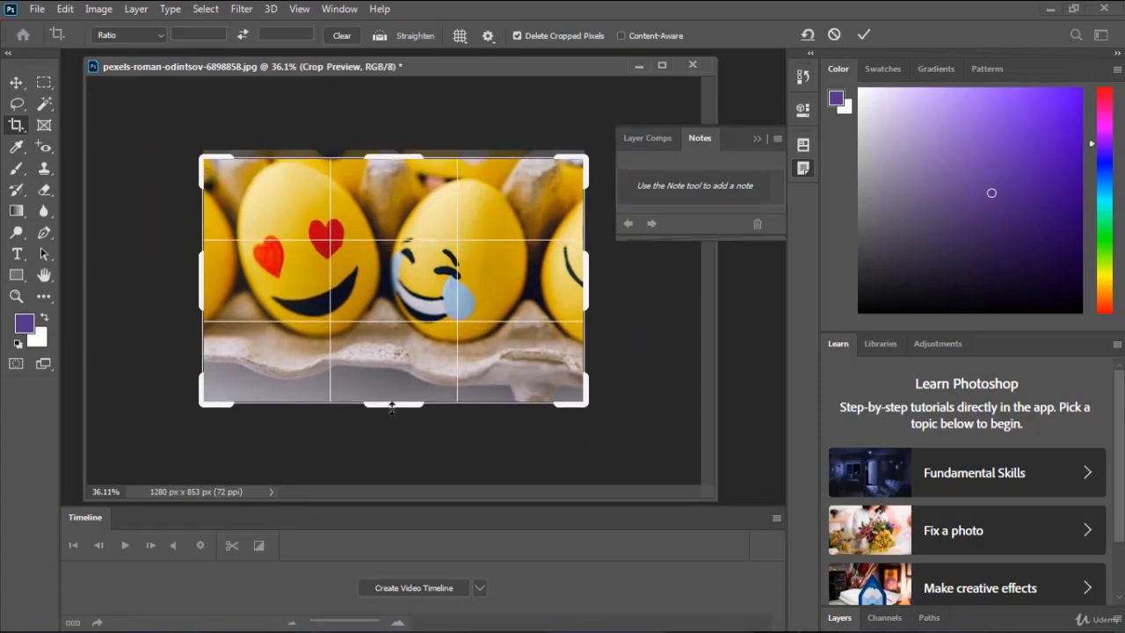
pyautogui.moveTo(392, 406)
pyautogui.mouseDown()
pyautogui.moveTo(405, 475)
pyautogui.moveTo(405, 381)
pyautogui.moveTo(408, 474)
pyautogui.mouseUp()
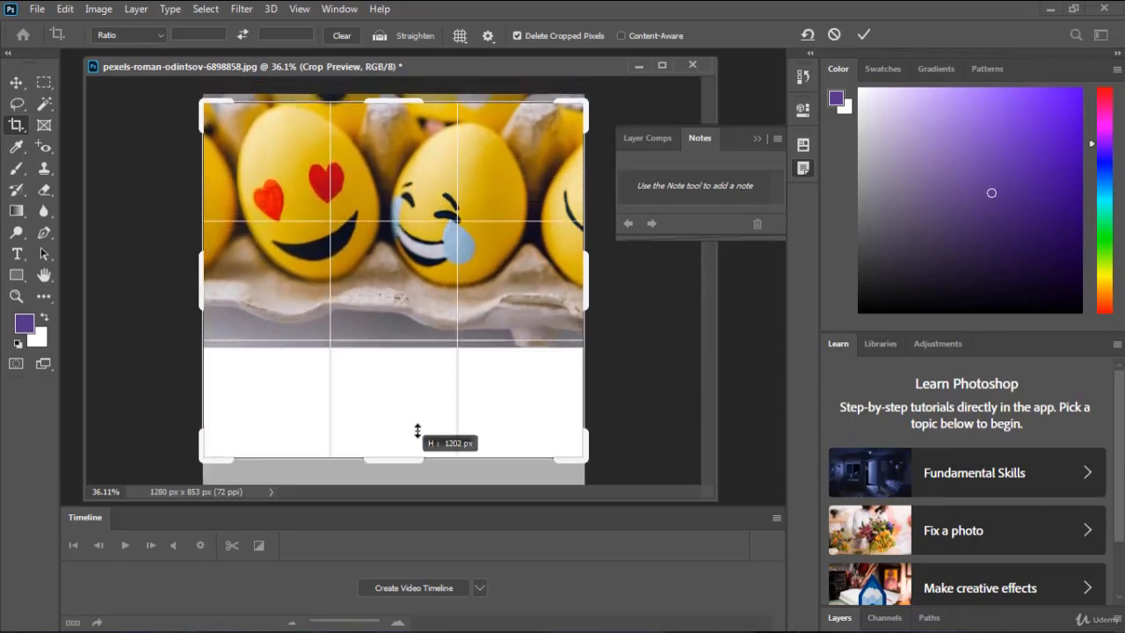
pyautogui.moveTo(408, 475); pyautogui.dragTo(417, 402)
pyautogui.moveTo(581, 298)
pyautogui.mouseDown()
pyautogui.moveTo(630, 288)
pyautogui.moveTo(562, 293)
pyautogui.mouseUp()
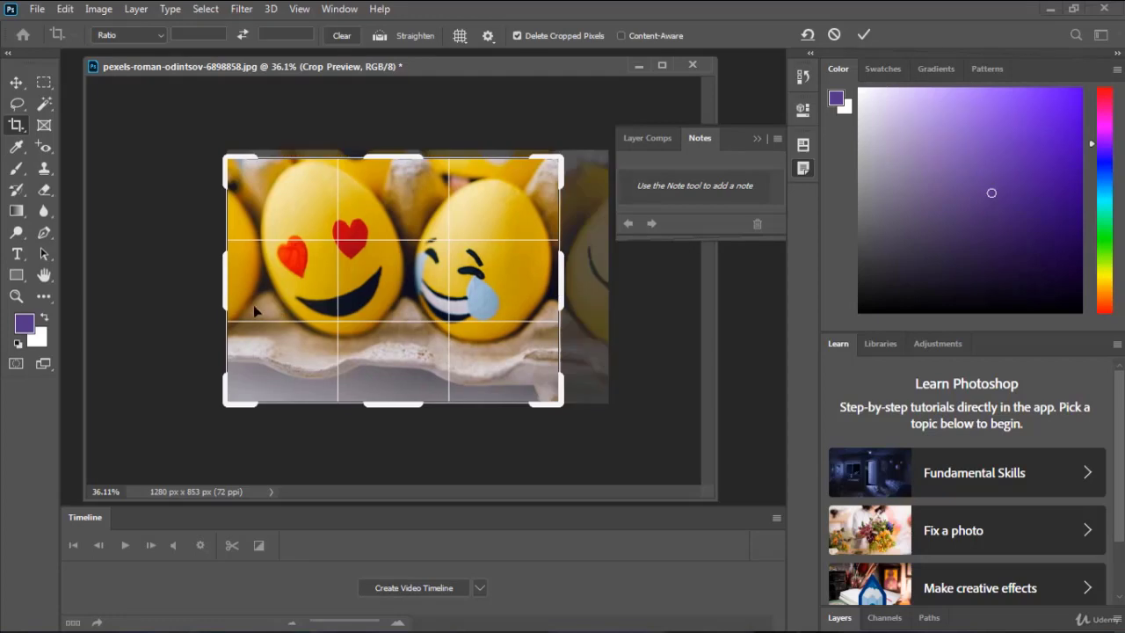
pyautogui.moveTo(226, 291); pyautogui.dragTo(256, 301)
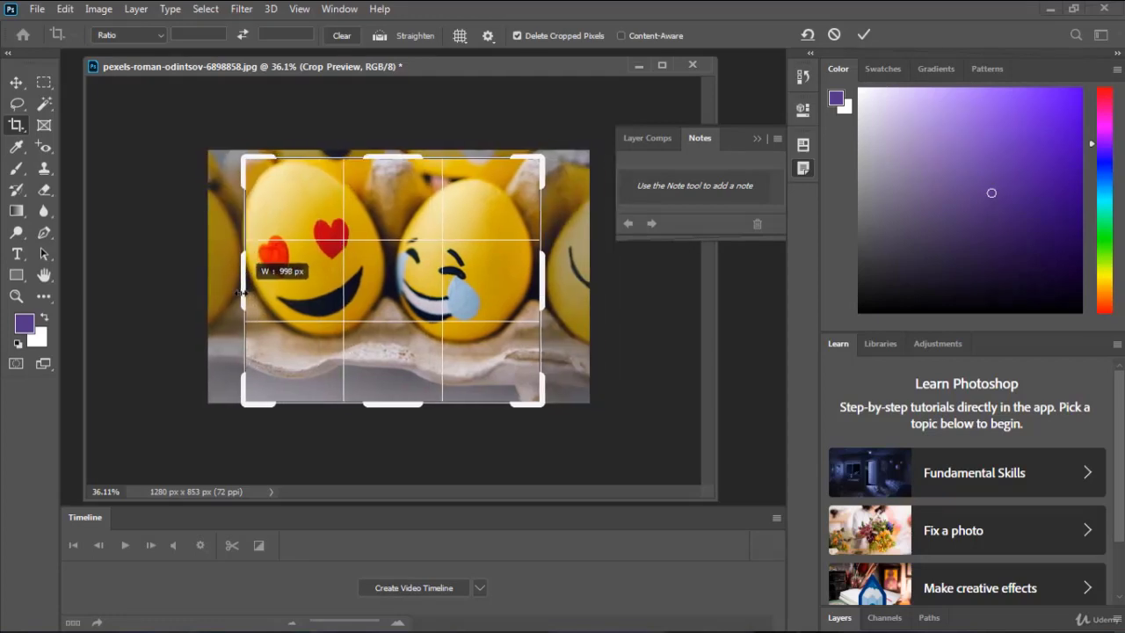
pyautogui.moveTo(545, 274); pyautogui.dragTo(541, 274)
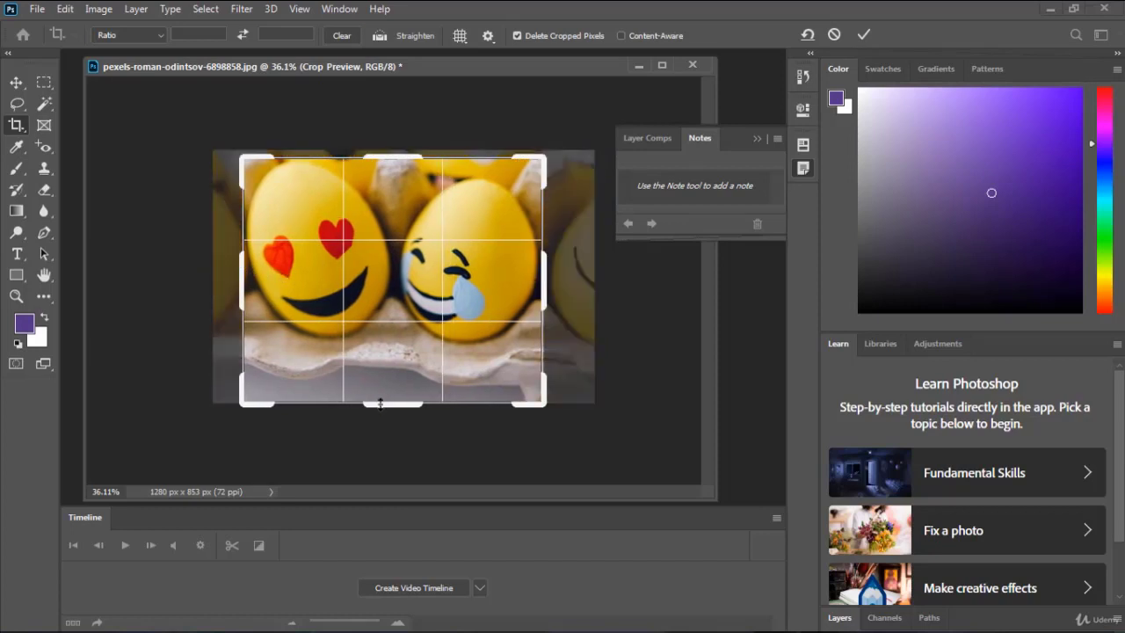
pyautogui.moveTo(380, 403); pyautogui.dragTo(380, 374)
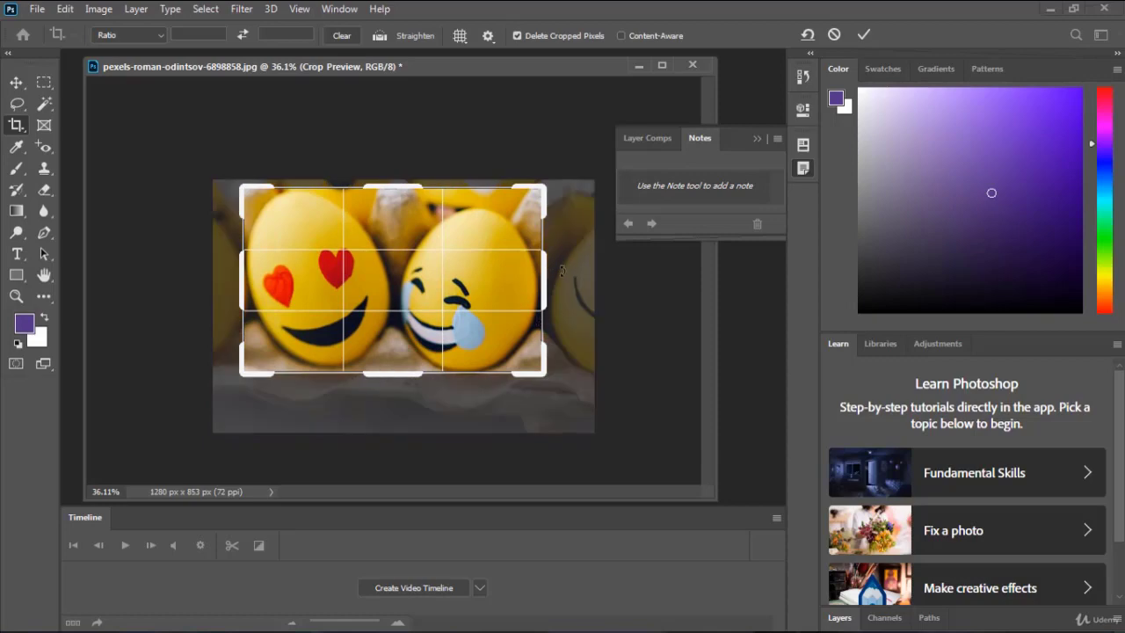
# Step: Tilt the photo about -17.6° inside the crop and apply it
pyautogui.moveTo(561, 271); pyautogui.dragTo(559, 314)
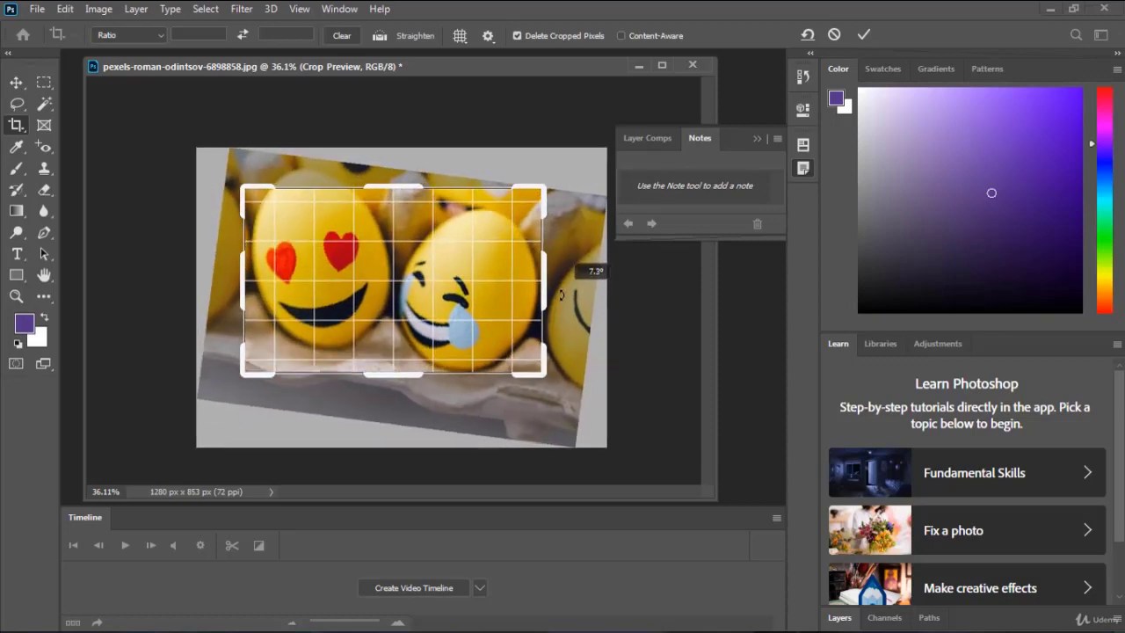
pyautogui.moveTo(559, 313)
pyautogui.mouseDown()
pyautogui.moveTo(554, 223)
pyautogui.moveTo(557, 237)
pyautogui.mouseUp()
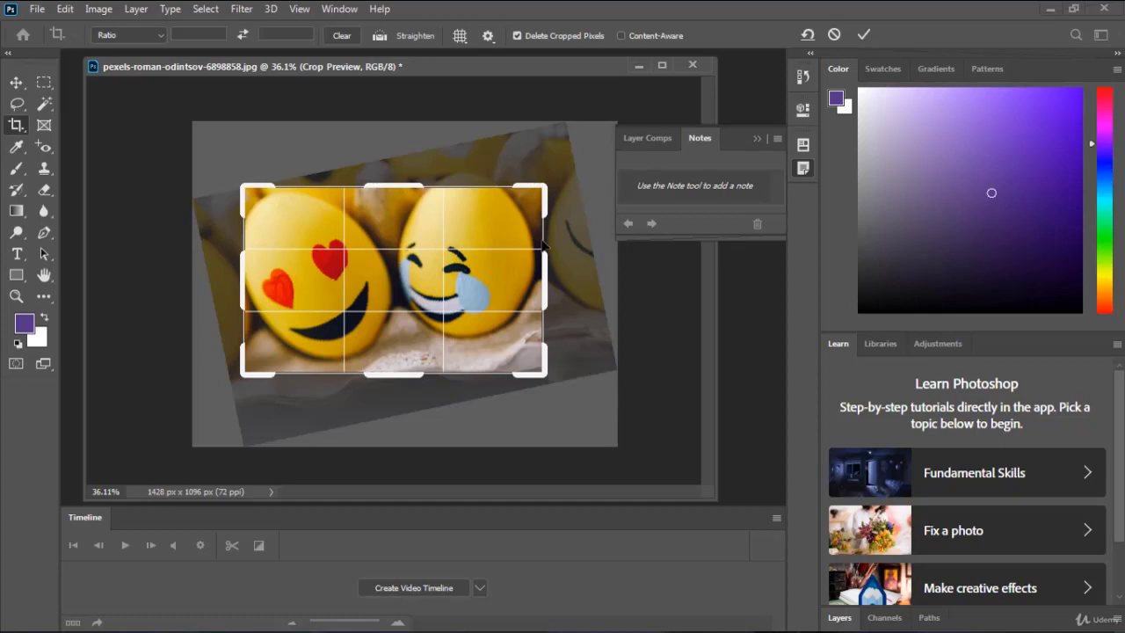
pyautogui.press('Return')
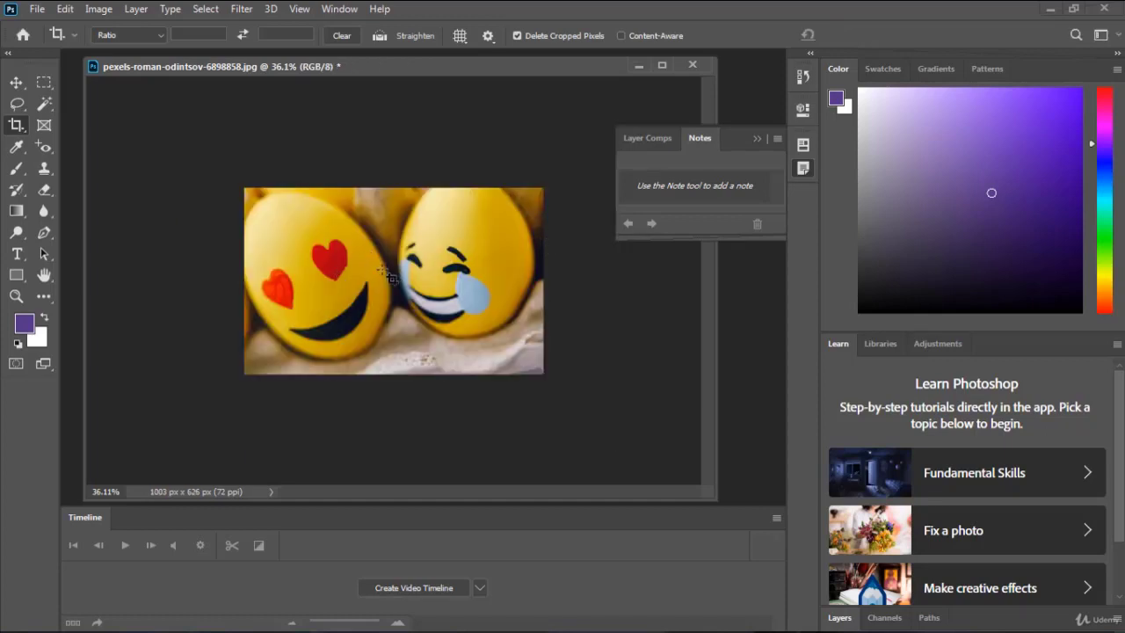
pyautogui.press('ctrl')
# Step: Undo the tilted crop and apply a new crop drawn over the eggs
pyautogui.hotkey('ctrl', 'z')
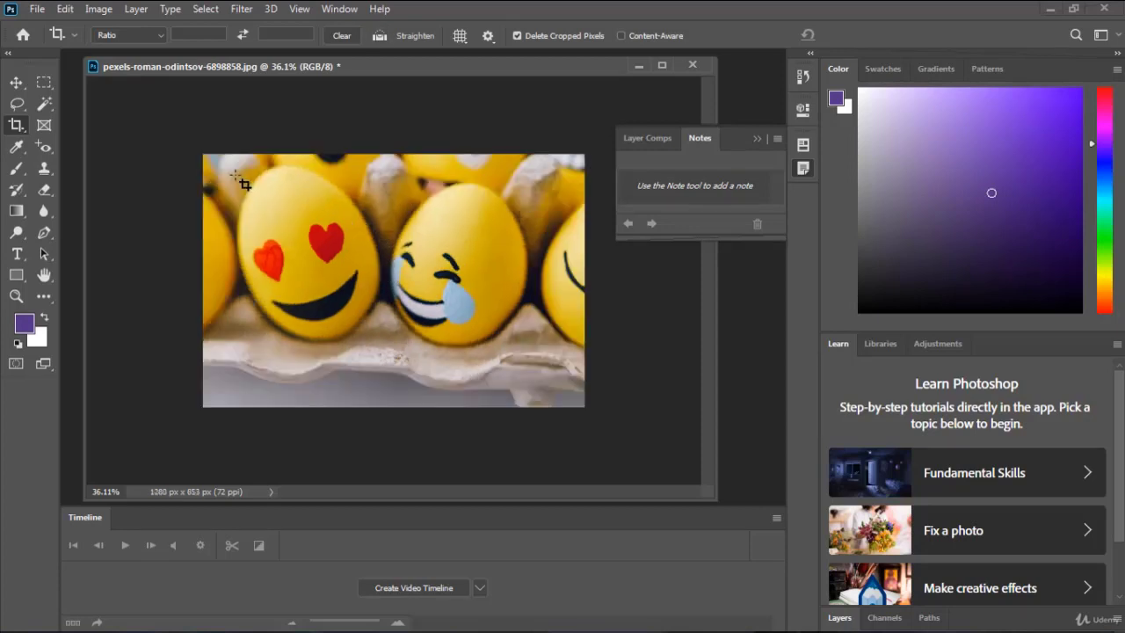
pyautogui.moveTo(248, 185); pyautogui.dragTo(498, 337)
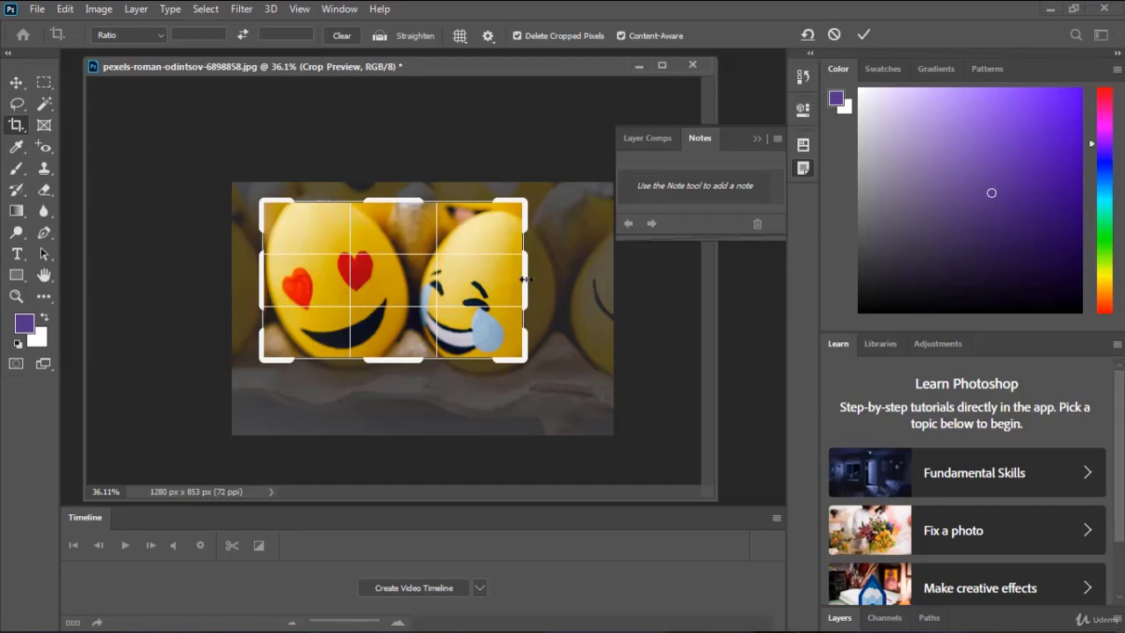
pyautogui.moveTo(525, 278); pyautogui.dragTo(541, 279)
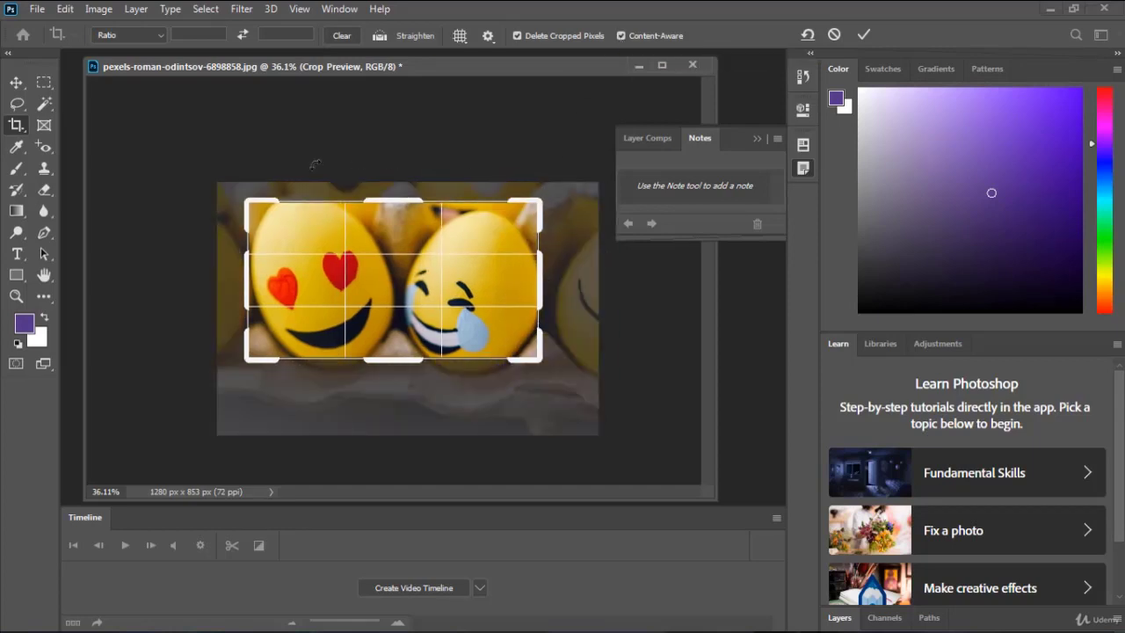
pyautogui.press('Return')
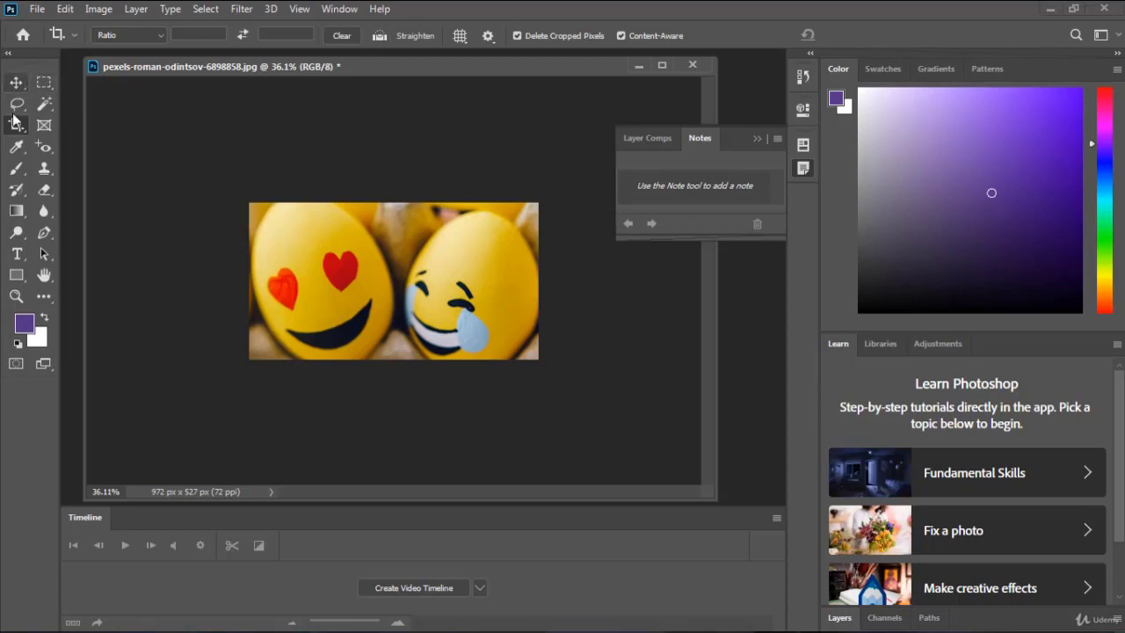
# Step: Try a Content-Aware crop to 1079 × 596 px, dismiss the Fill error, and undo it
pyautogui.moveTo(358, 234)
pyautogui.mouseDown()
pyautogui.moveTo(553, 335)
pyautogui.moveTo(609, 342)
pyautogui.mouseUp()
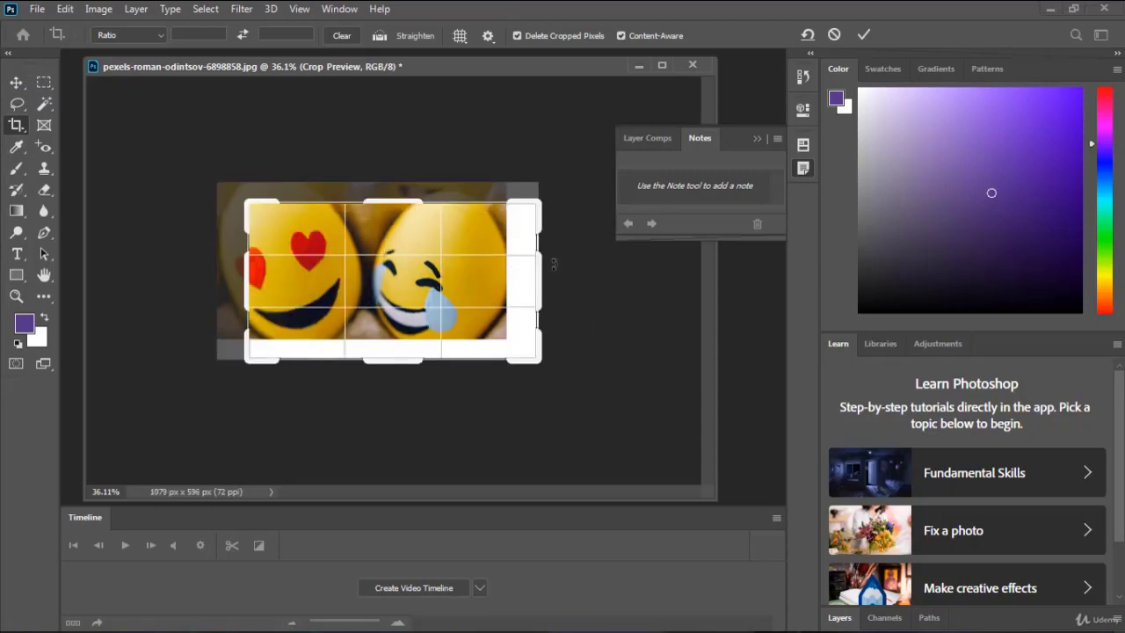
pyautogui.press('v')
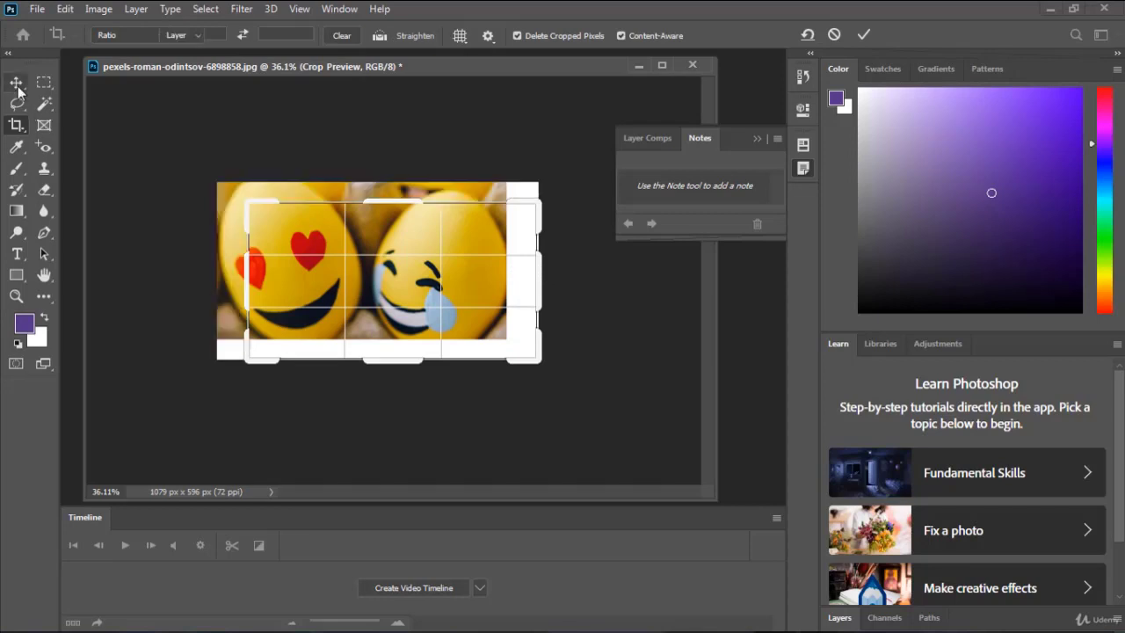
pyautogui.click(714, 407)
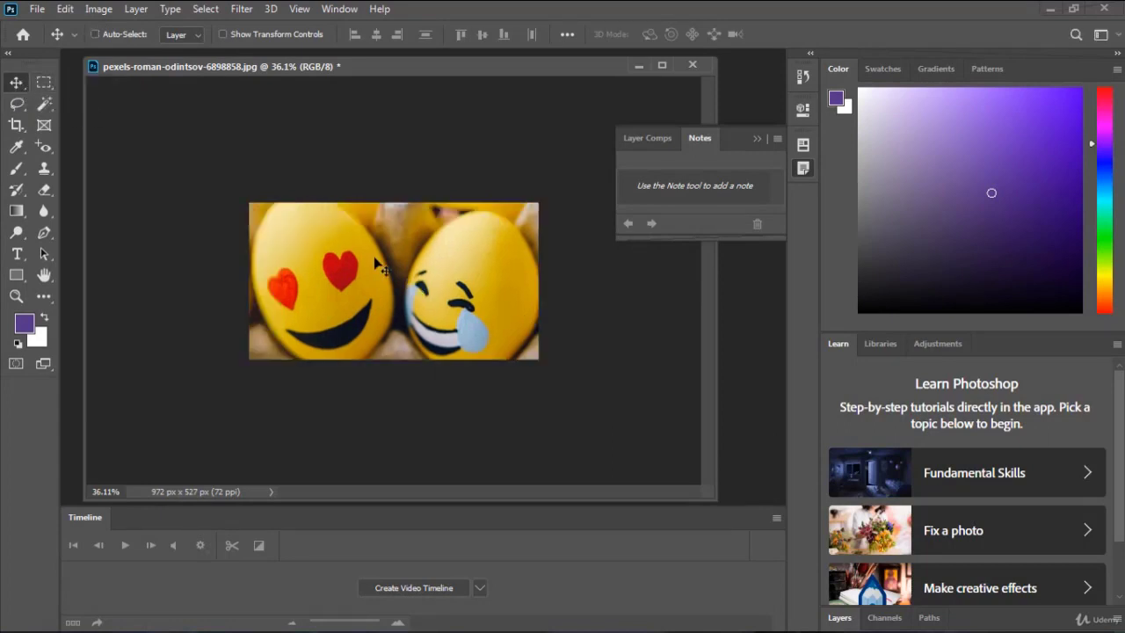
pyautogui.hotkey('ctrl', 'z')
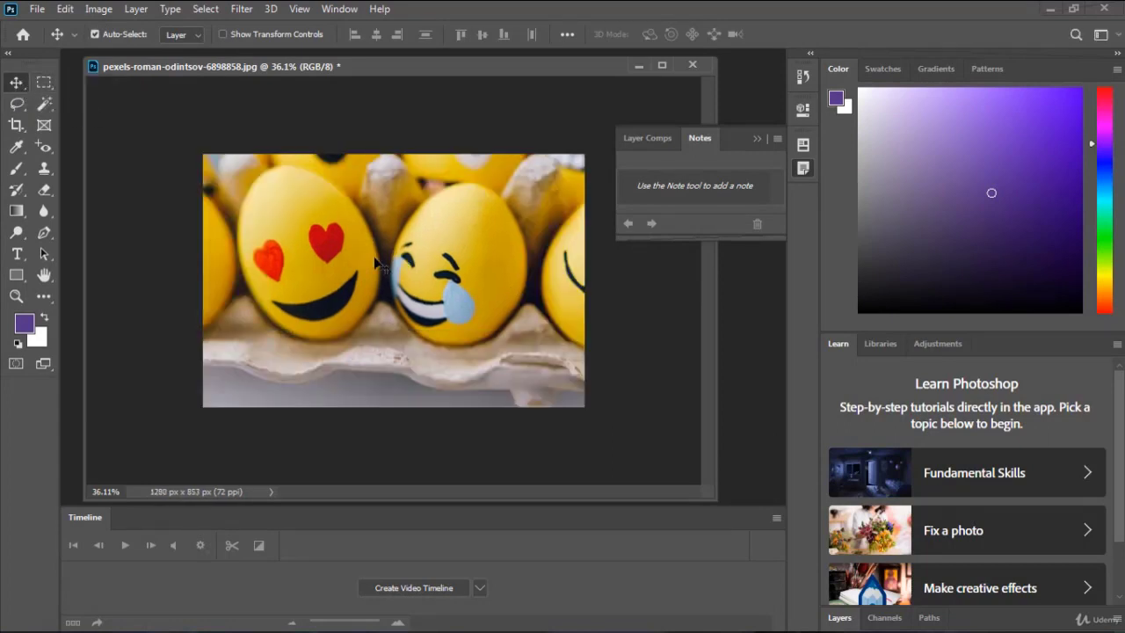
# Step: Start a new crop and trim all four edges in around the eggs
pyautogui.click(16, 125)
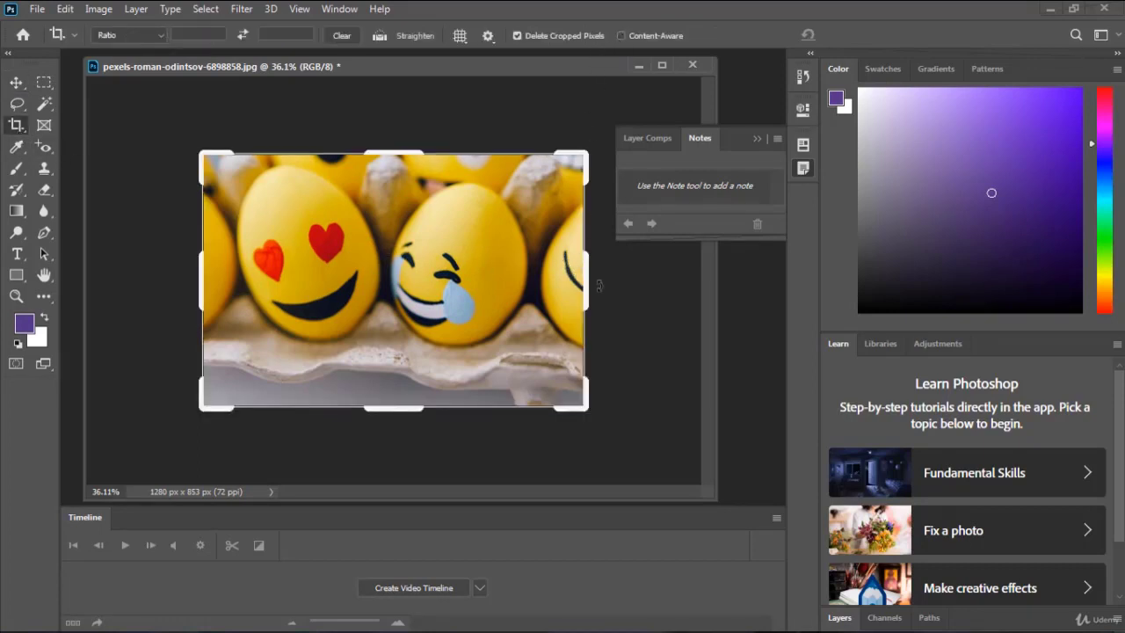
pyautogui.moveTo(587, 283); pyautogui.dragTo(565, 283)
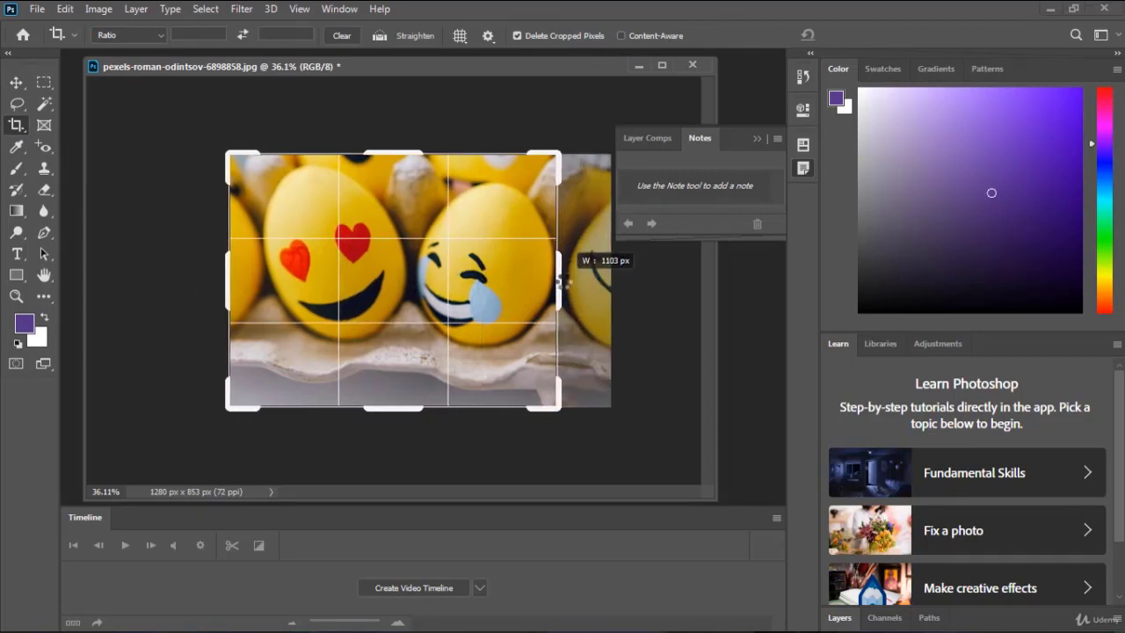
pyautogui.moveTo(250, 281); pyautogui.dragTo(261, 283)
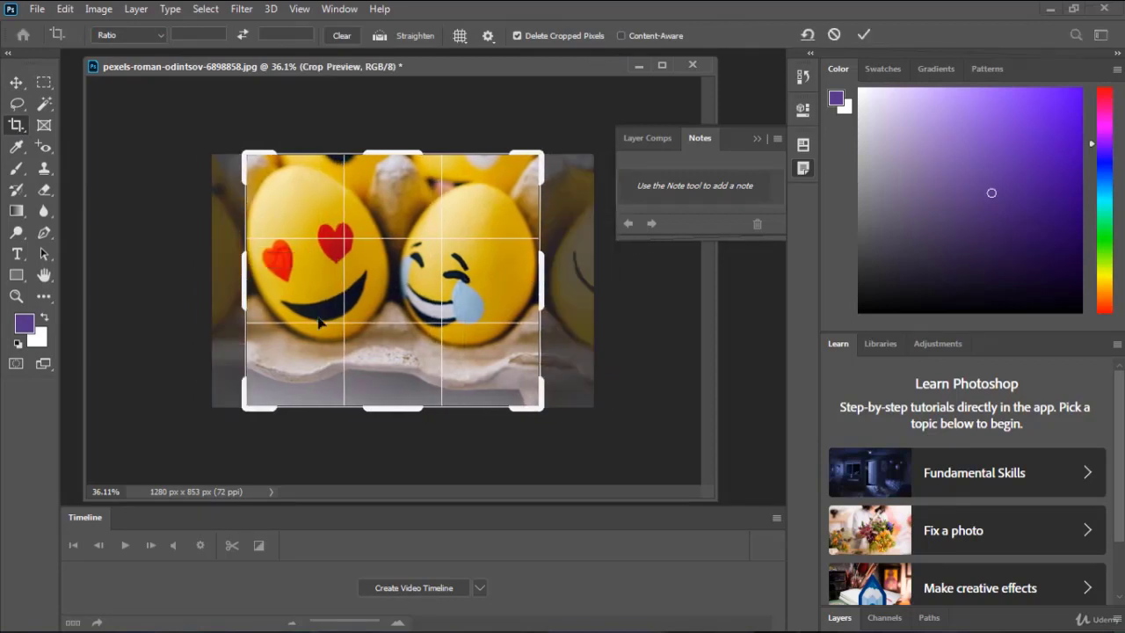
pyautogui.moveTo(389, 405); pyautogui.dragTo(391, 380)
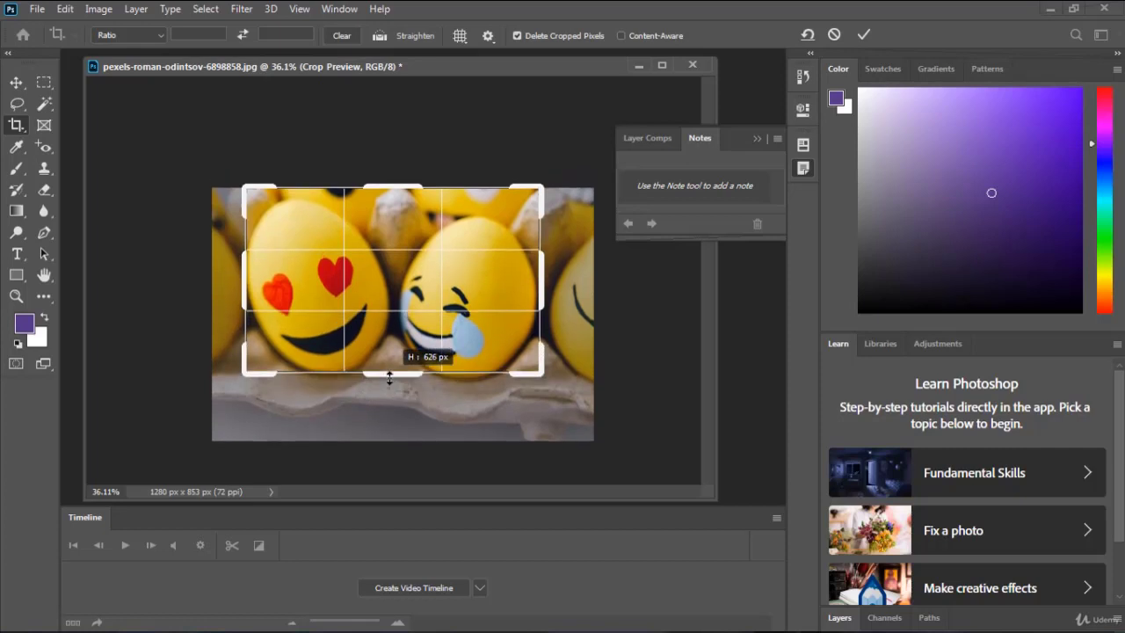
pyautogui.moveTo(389, 185); pyautogui.dragTo(390, 192)
# Step: Apply a steeply rotated 789 × 462 px crop, undo it, and show the crop tool flyout
pyautogui.moveTo(572, 195); pyautogui.dragTo(549, 144)
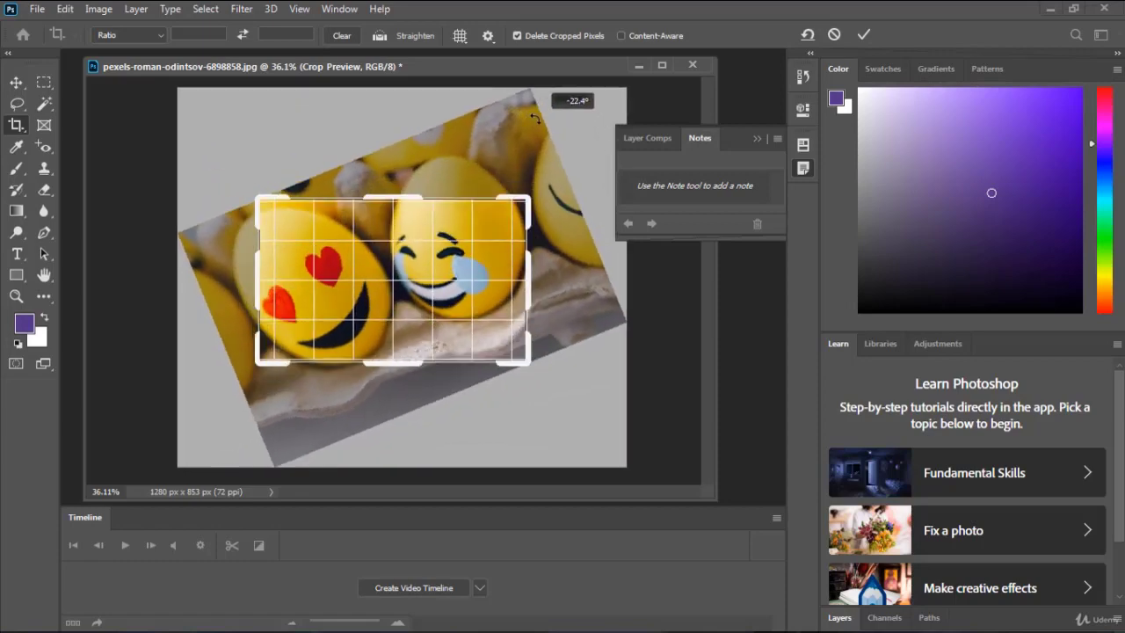
pyautogui.moveTo(549, 144); pyautogui.dragTo(591, 317)
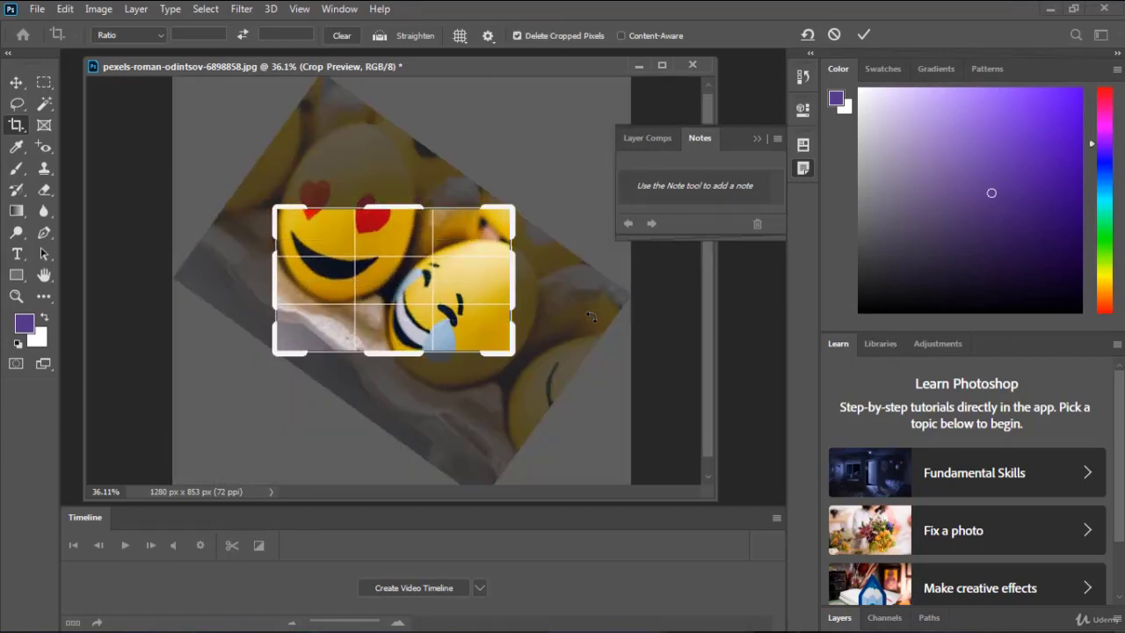
pyautogui.press('Return')
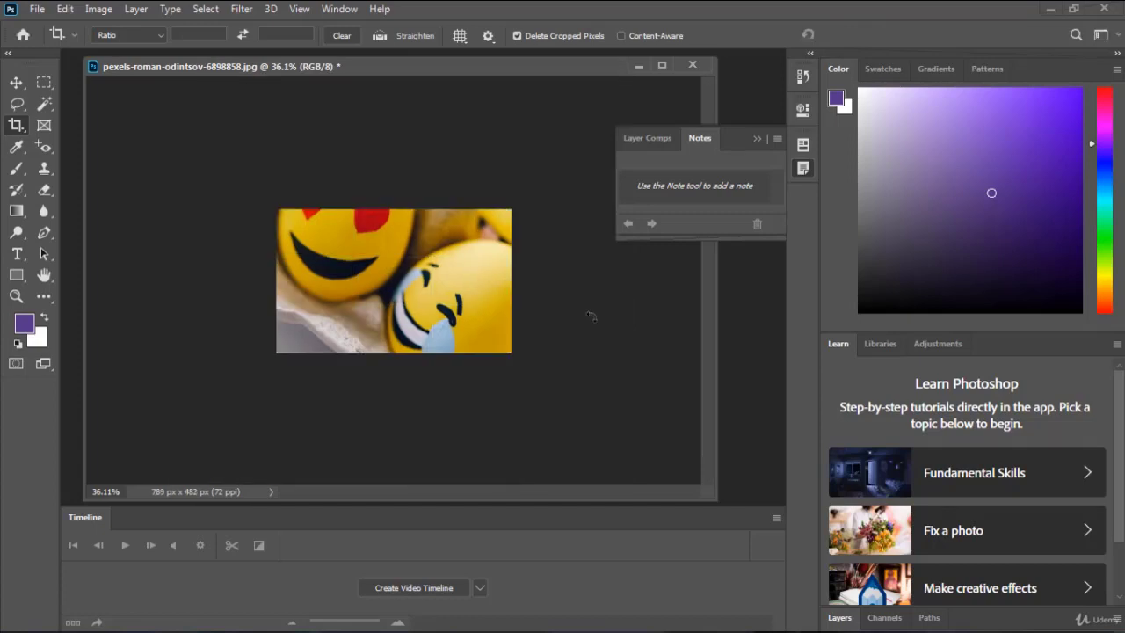
pyautogui.hotkey('ctrl', 'z')
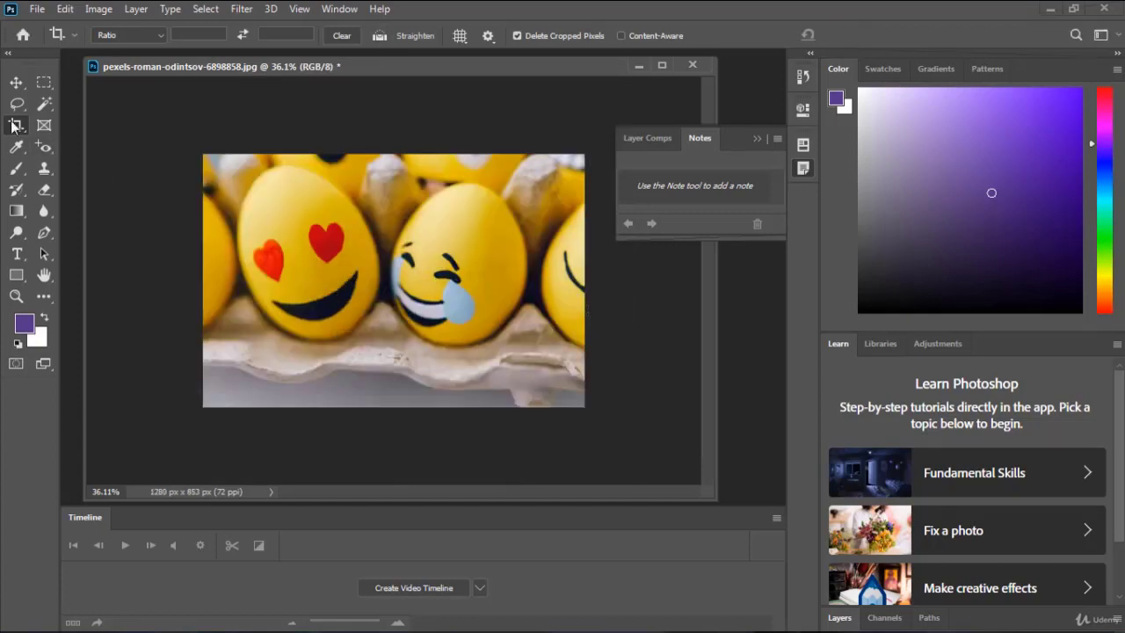
pyautogui.rightClick(15, 126)
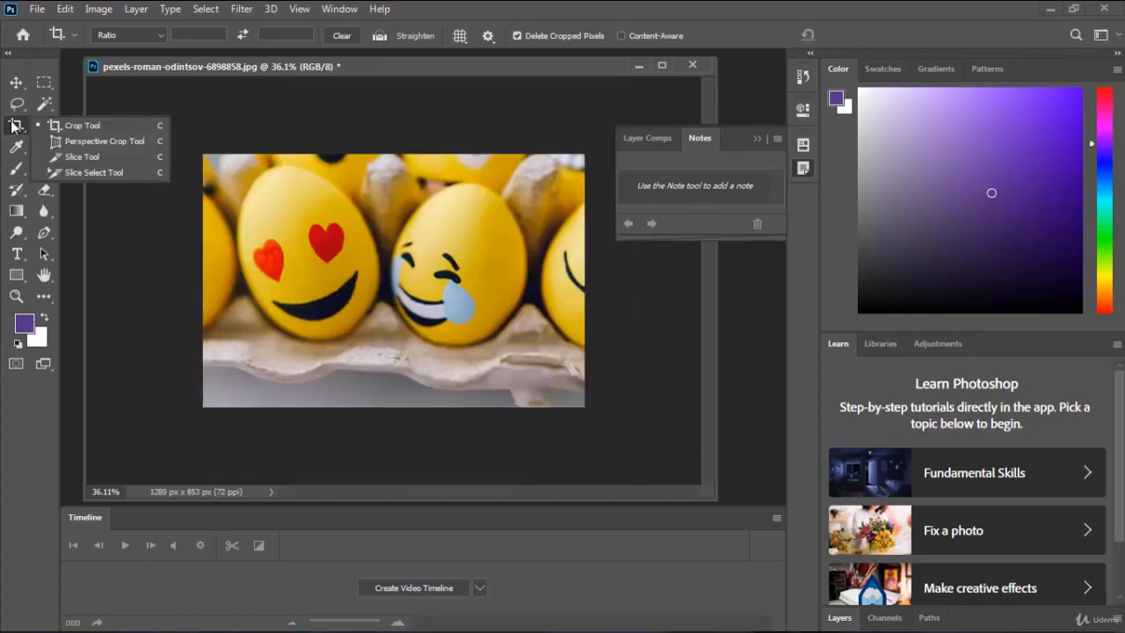
# Step: Draw a perspective crop over the eggs, adjust its corners, apply it, then undo
pyautogui.click(76, 143)
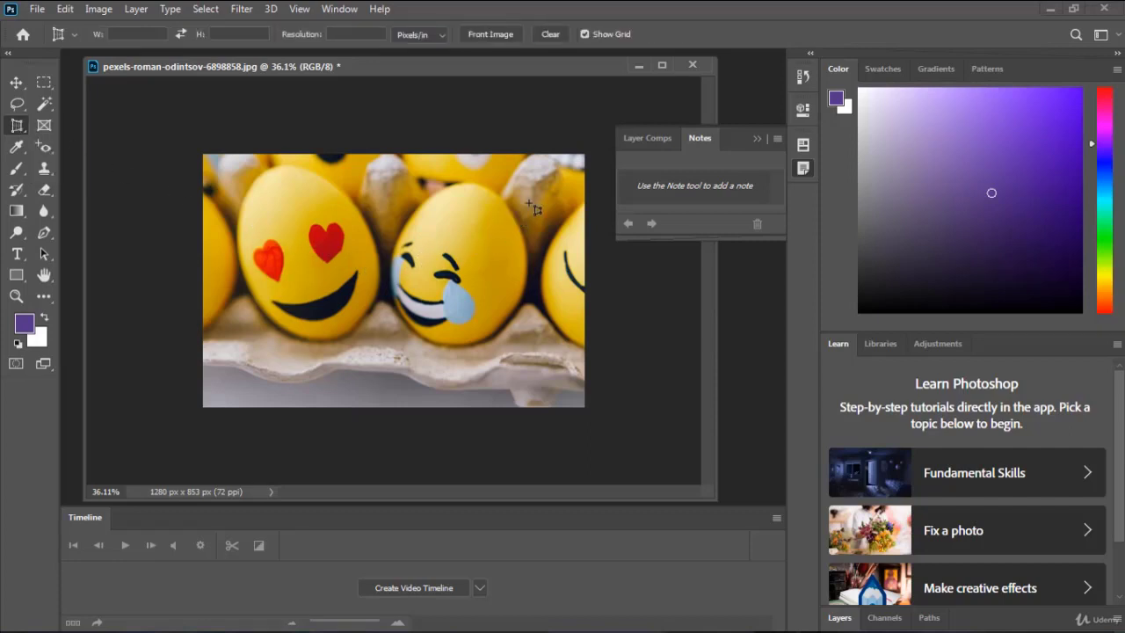
pyautogui.moveTo(531, 165); pyautogui.dragTo(217, 352)
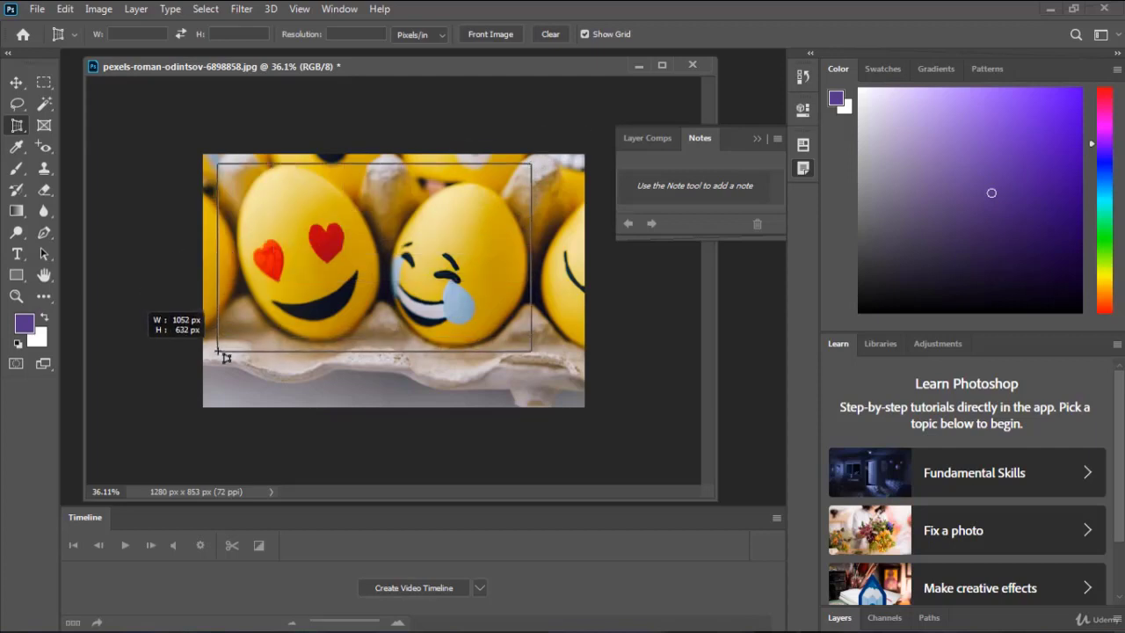
pyautogui.moveTo(217, 352); pyautogui.dragTo(218, 351)
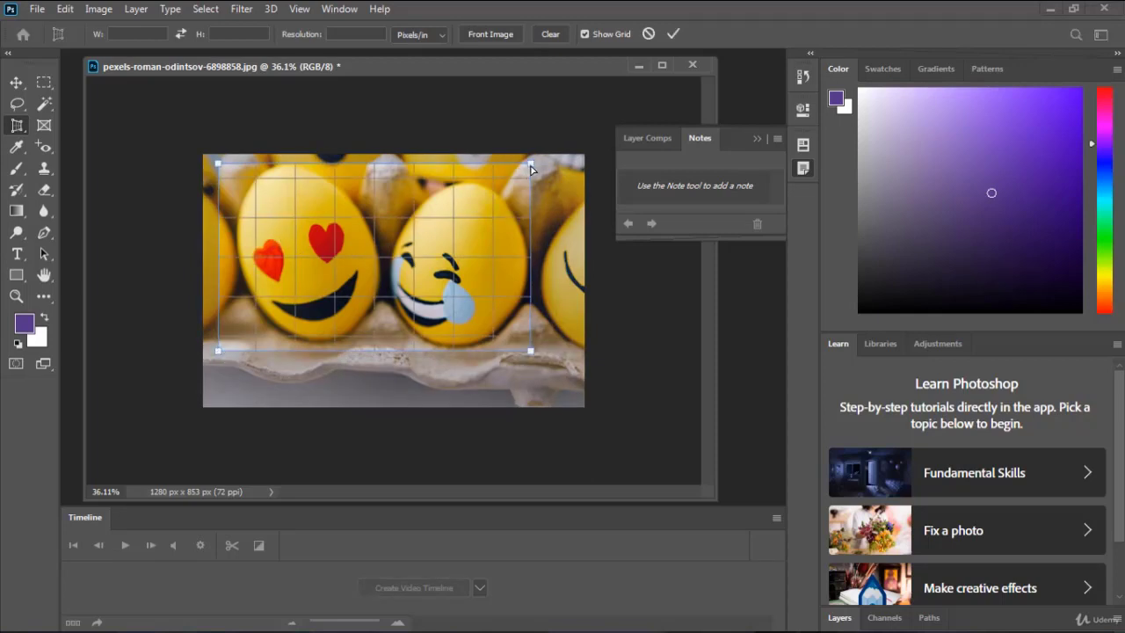
pyautogui.moveTo(531, 167); pyautogui.dragTo(552, 165)
pyautogui.moveTo(211, 166); pyautogui.dragTo(207, 167)
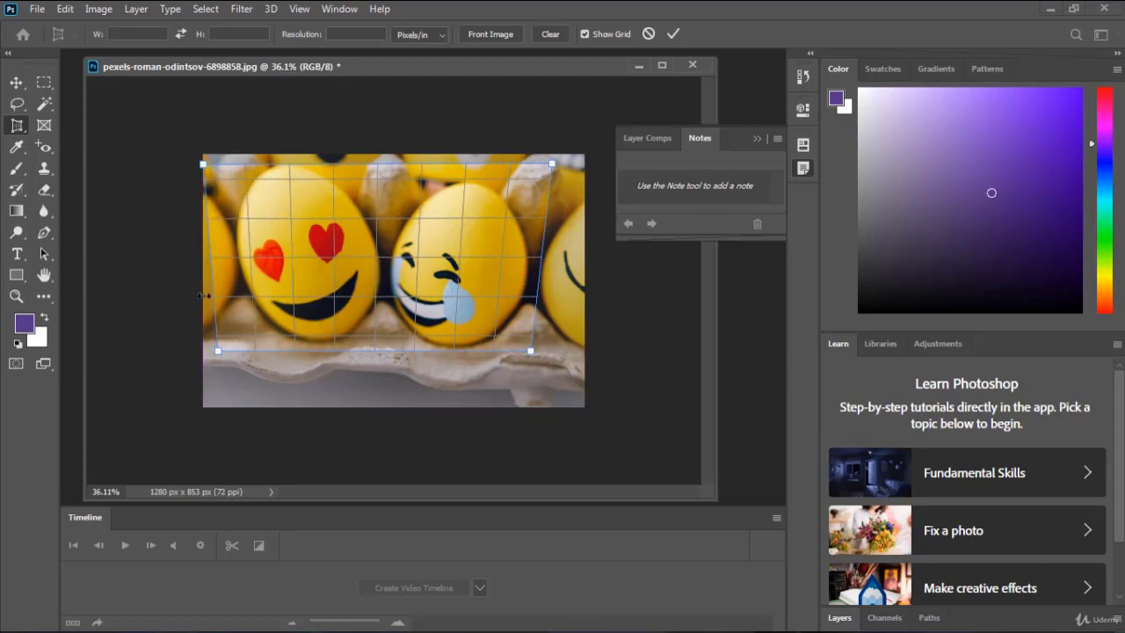
pyautogui.moveTo(220, 352); pyautogui.dragTo(253, 354)
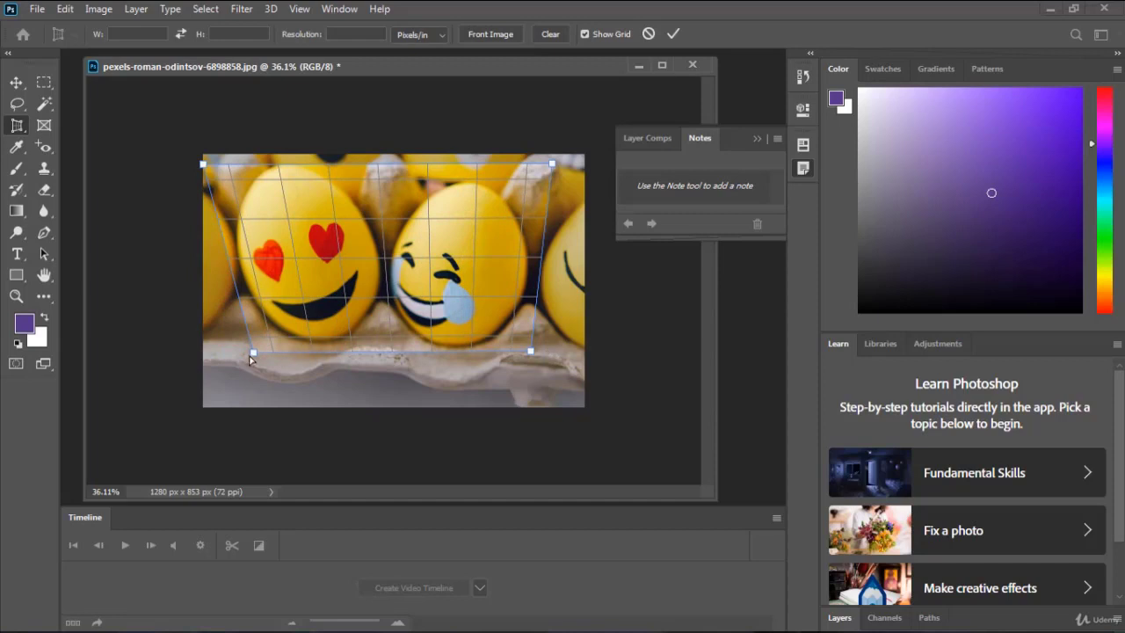
pyautogui.moveTo(250, 358); pyautogui.dragTo(258, 360)
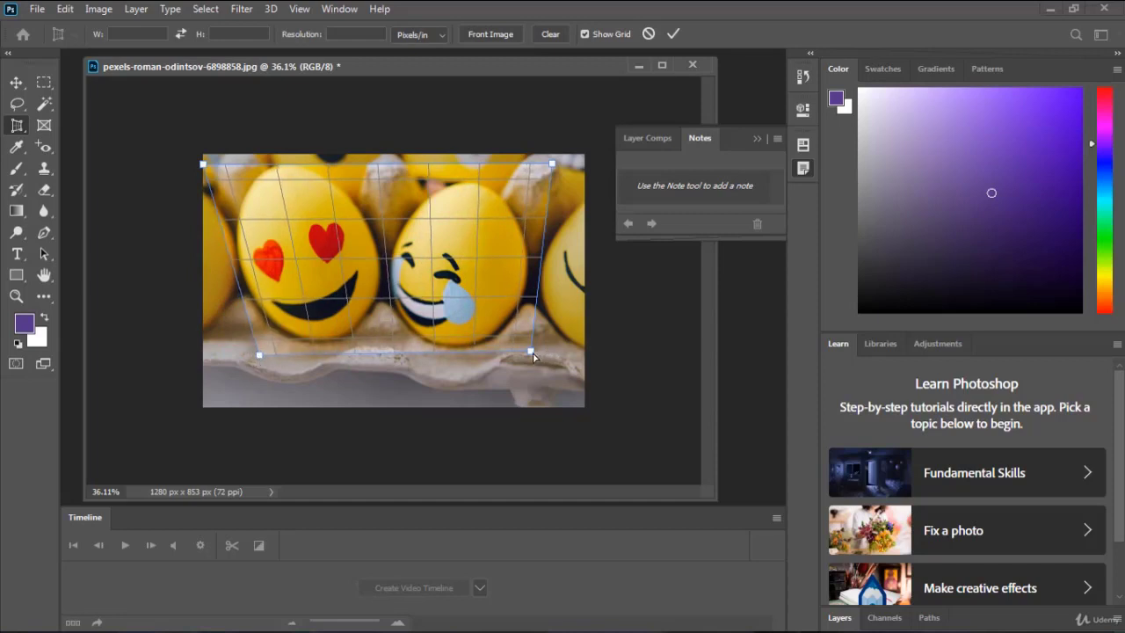
pyautogui.moveTo(531, 352); pyautogui.dragTo(518, 357)
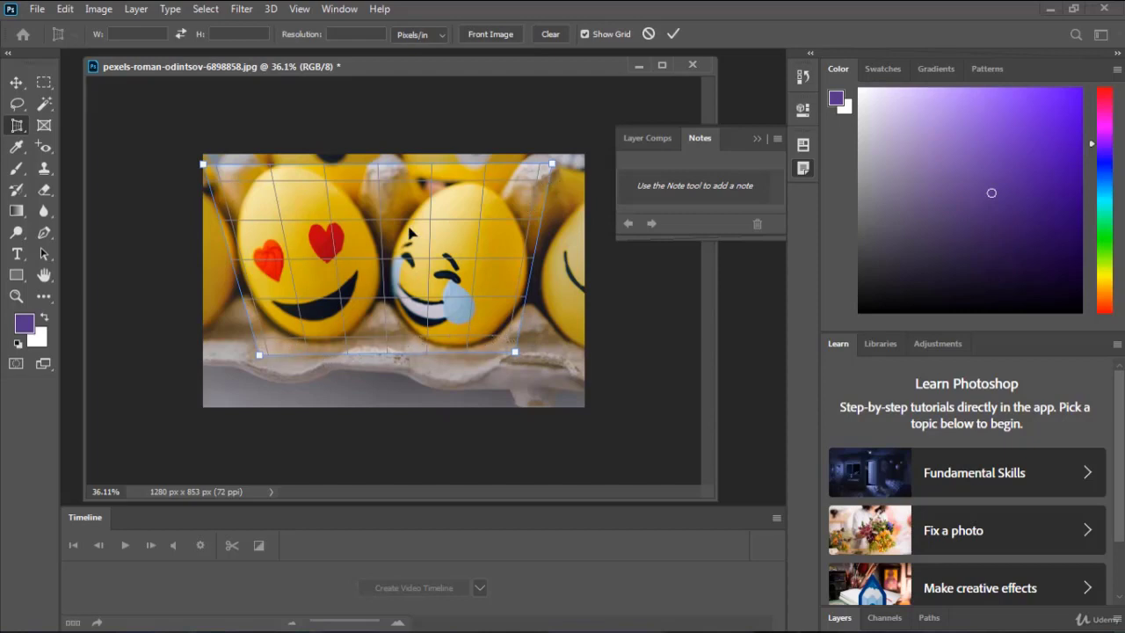
pyautogui.press('Return')
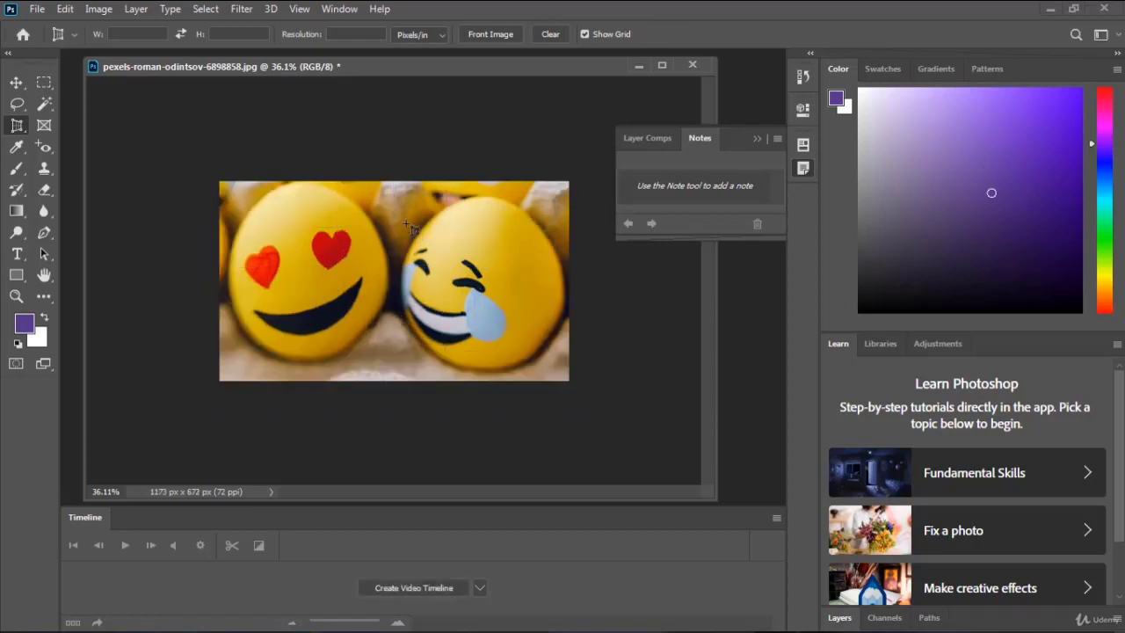
pyautogui.hotkey('ctrl', 'z')
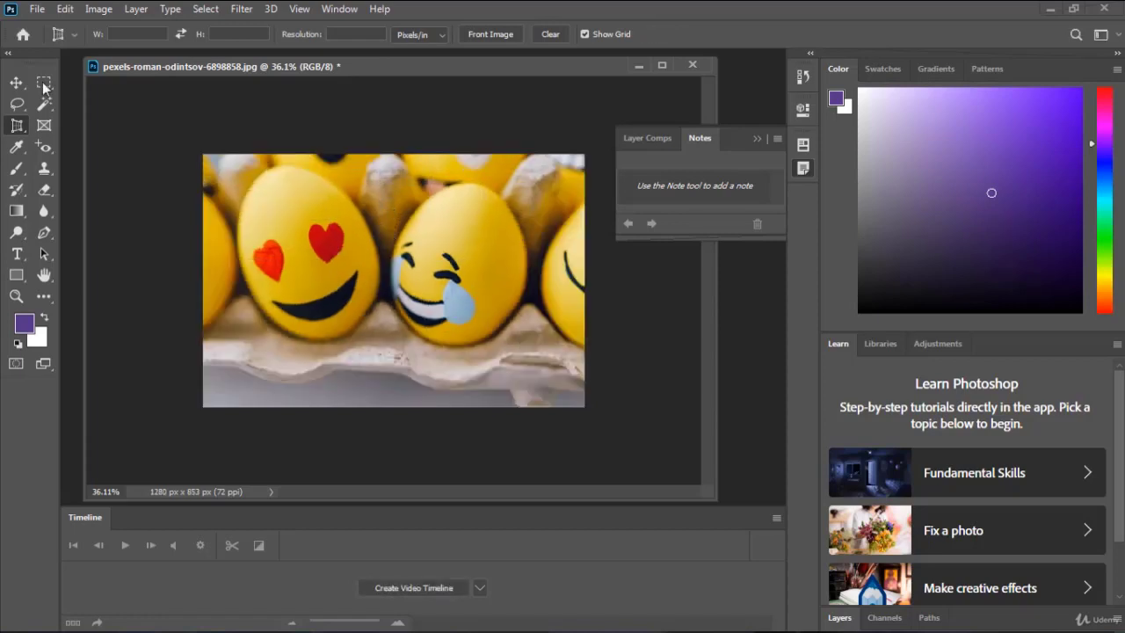
# Step: Move the egg window down and open pexels-pixabay-33129.jpg
pyautogui.press('v')
pyautogui.moveTo(420, 78); pyautogui.dragTo(407, 187)
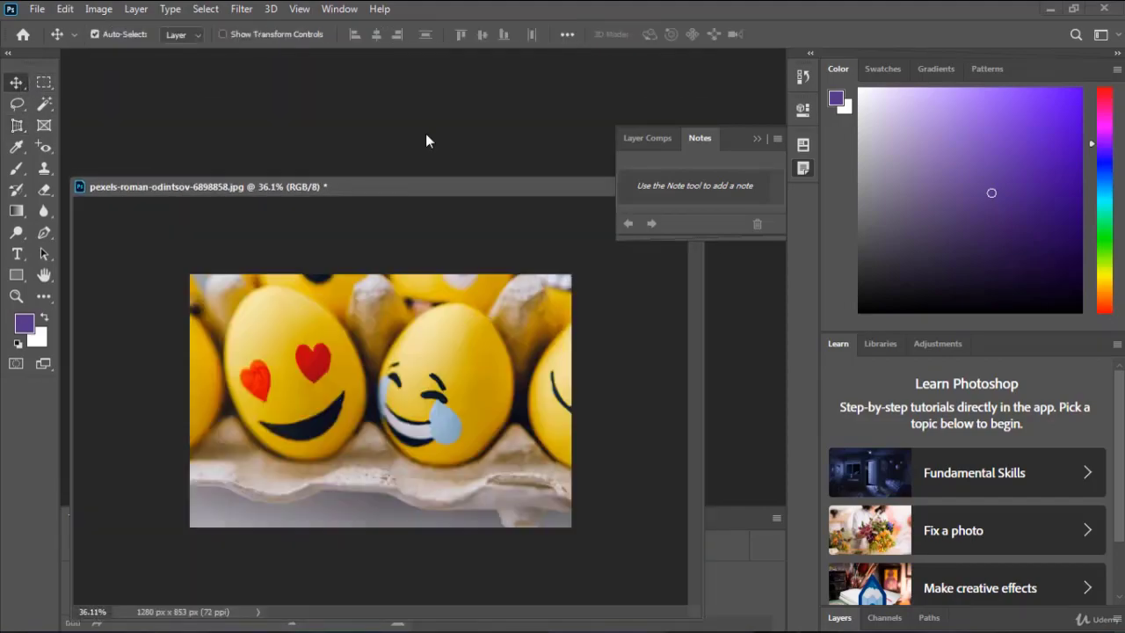
pyautogui.doubleClick(427, 138)
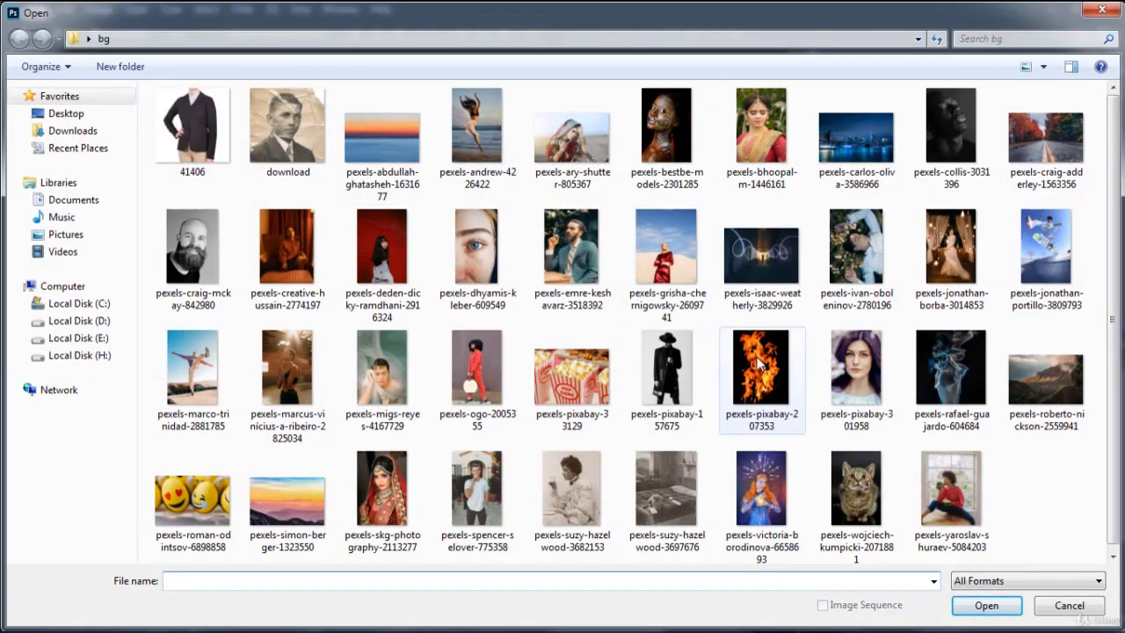
pyautogui.doubleClick(543, 387)
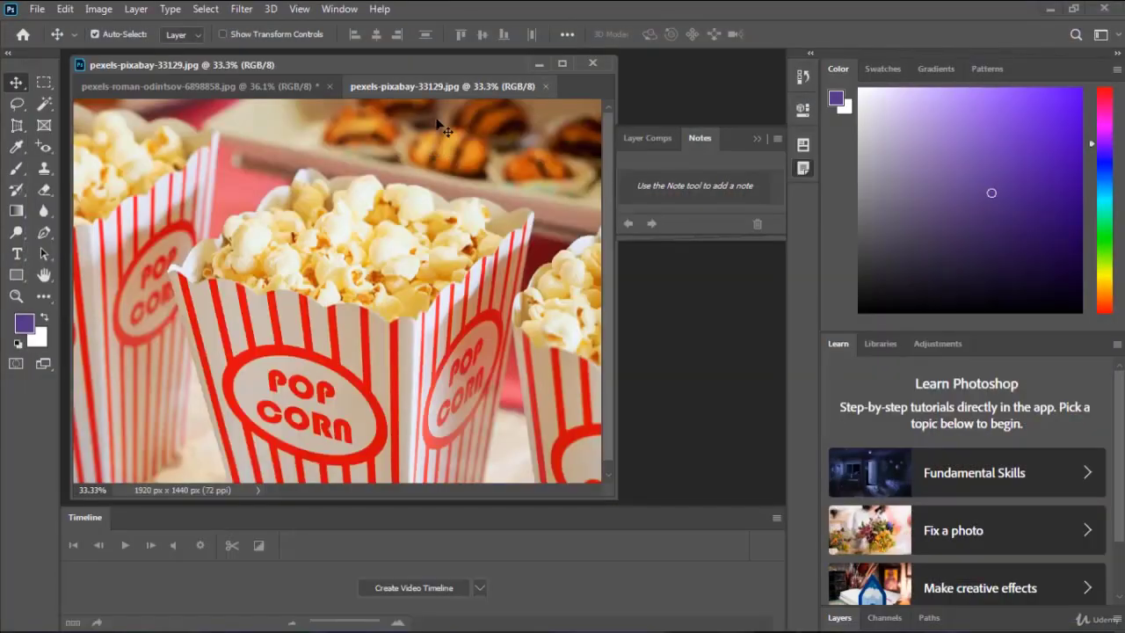
# Step: Drag the pexels-pixabay-33129.jpg tab out into its own floating window
pyautogui.moveTo(430, 88)
pyautogui.mouseDown()
pyautogui.moveTo(497, 114)
pyautogui.moveTo(321, 110)
pyautogui.mouseUp()
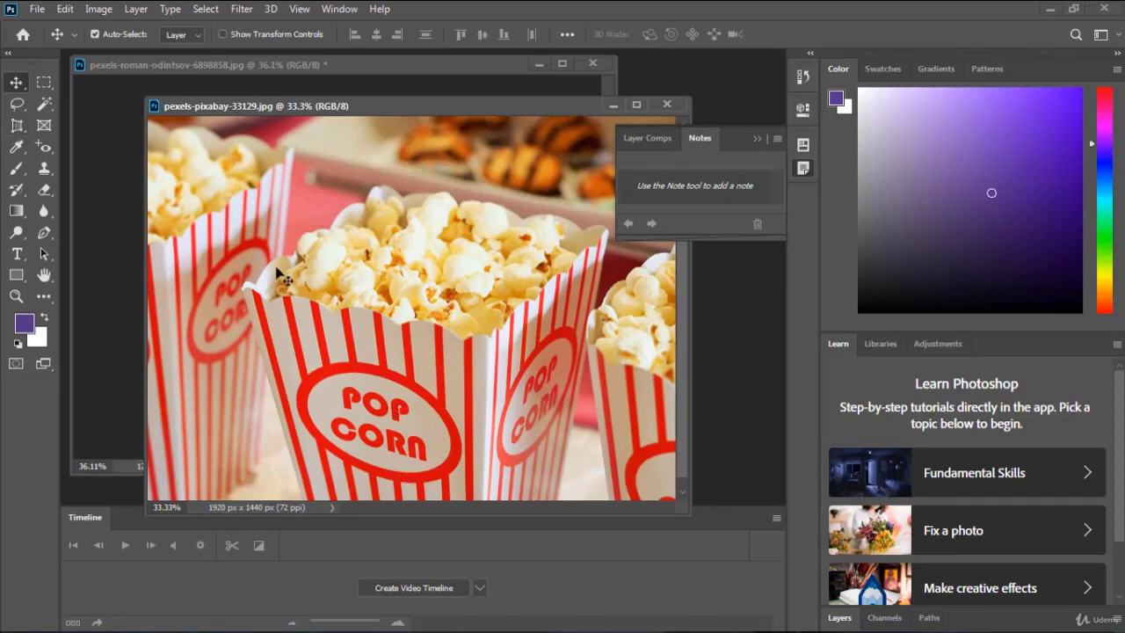
# Step: Perspective-crop the popcorn photo to the POP CORN label, giving 779 × 561 px
pyautogui.keyDown('alt'); pyautogui.click(17, 125); pyautogui.keyUp('alt')
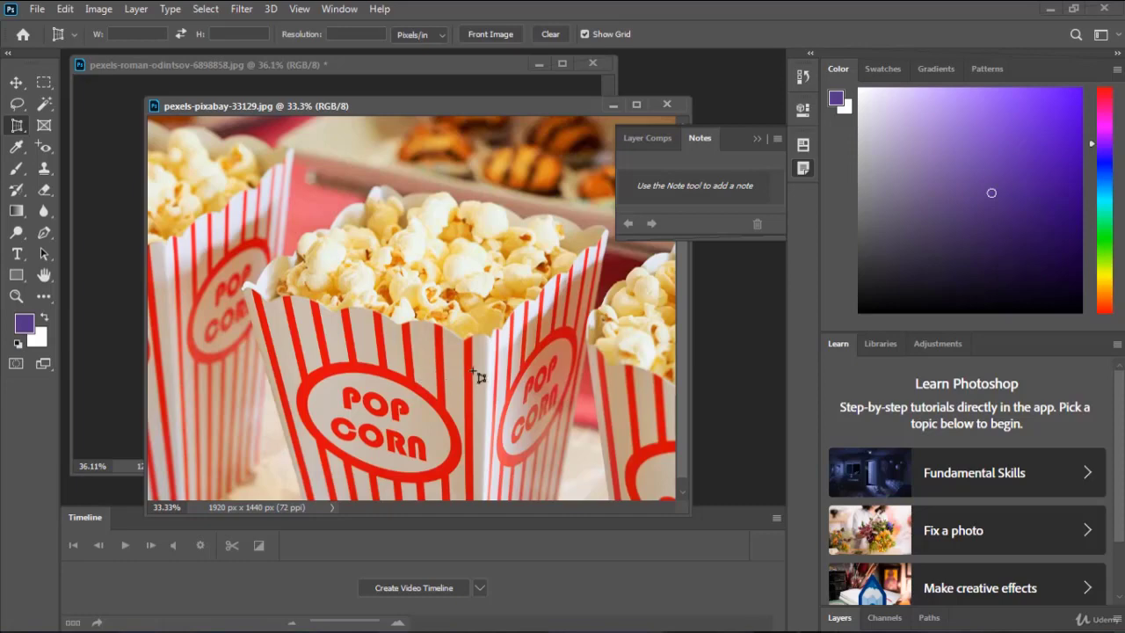
pyautogui.moveTo(465, 366)
pyautogui.mouseDown()
pyautogui.moveTo(318, 491)
pyautogui.moveTo(305, 486)
pyautogui.mouseUp()
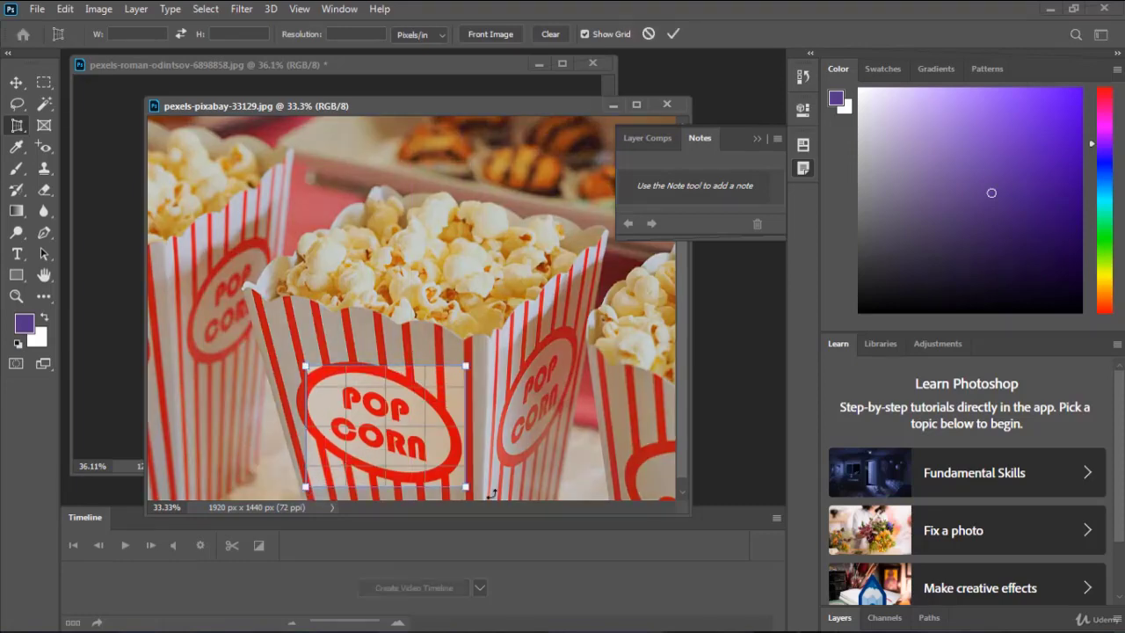
pyautogui.moveTo(469, 493); pyautogui.dragTo(466, 485)
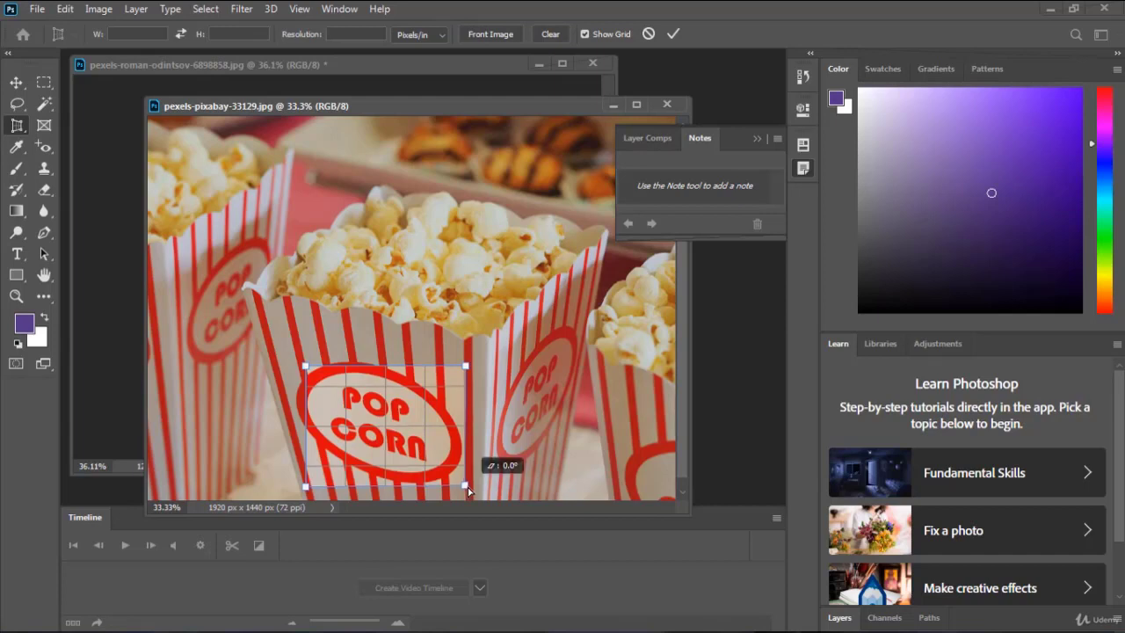
pyautogui.moveTo(467, 368); pyautogui.dragTo(464, 413)
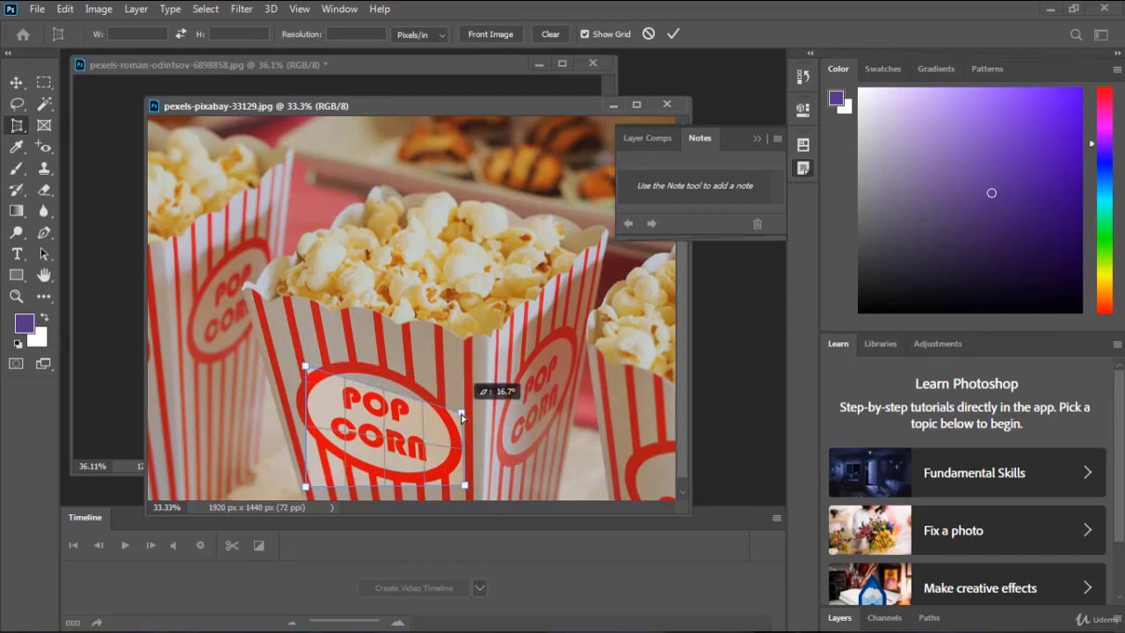
pyautogui.moveTo(305, 366); pyautogui.dragTo(268, 313)
pyautogui.moveTo(305, 487); pyautogui.dragTo(306, 470)
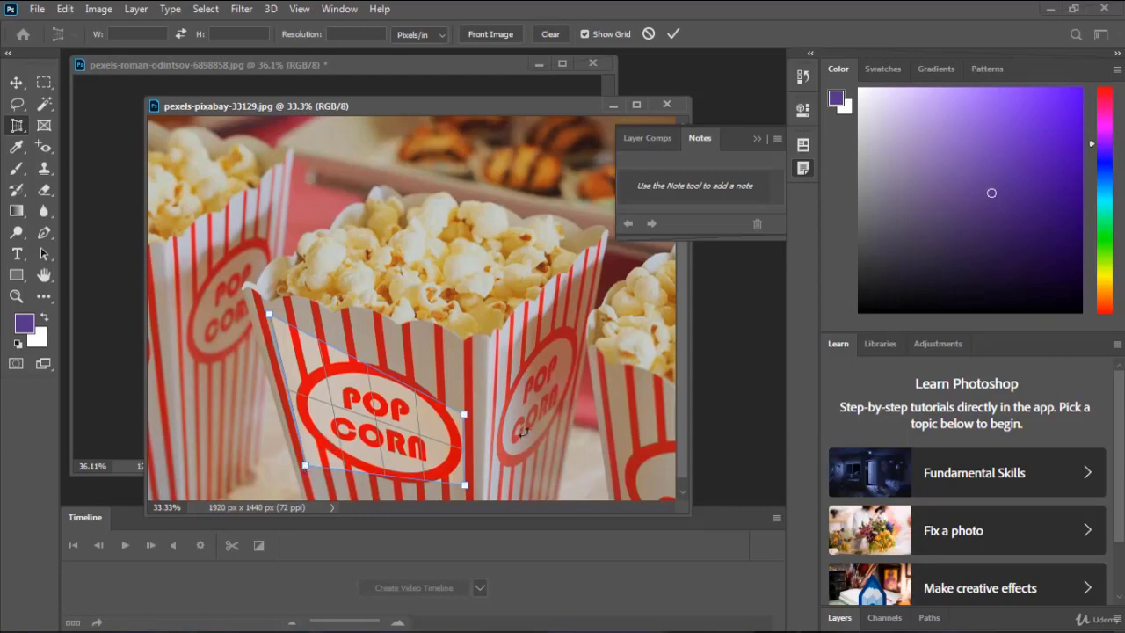
pyautogui.moveTo(465, 414); pyautogui.dragTo(465, 404)
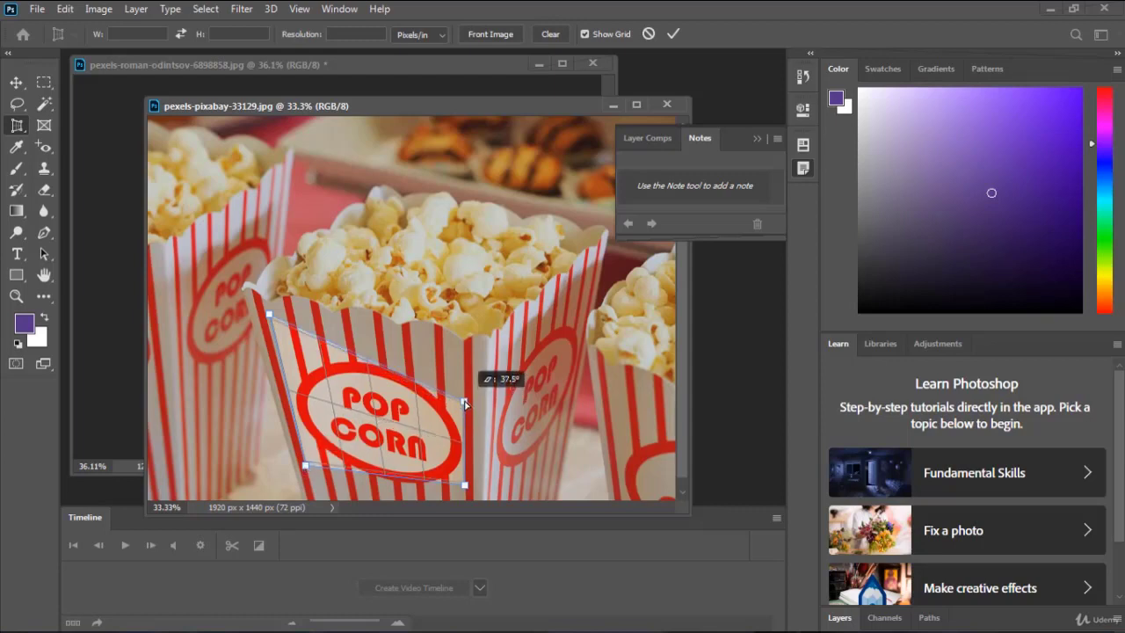
pyautogui.moveTo(464, 485); pyautogui.dragTo(464, 495)
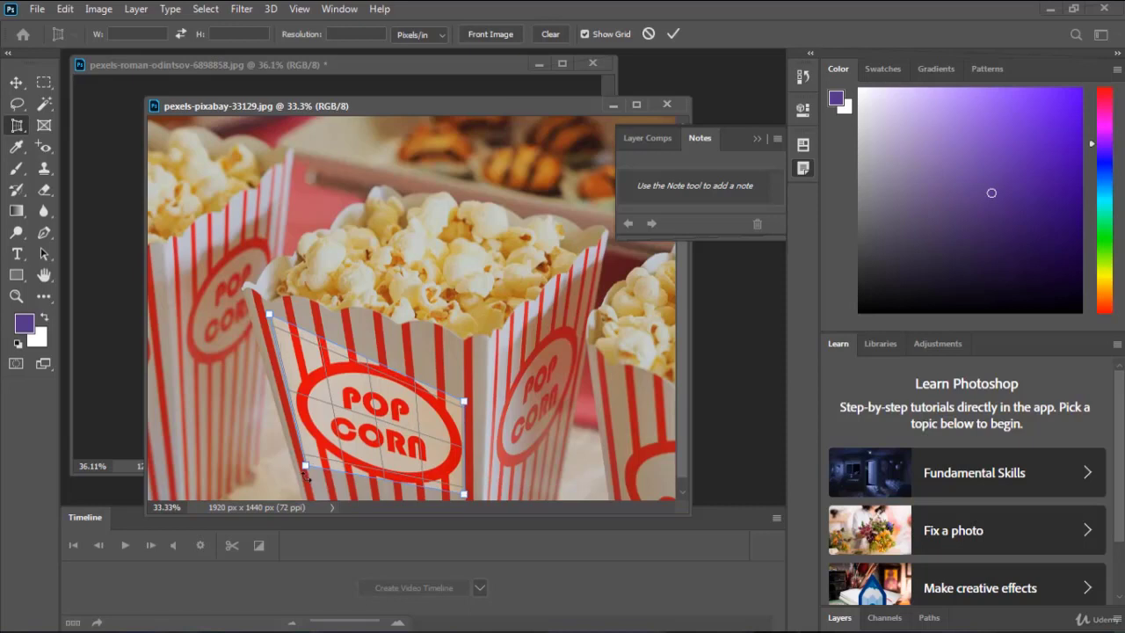
pyautogui.moveTo(307, 474); pyautogui.dragTo(306, 468)
pyautogui.press('Return')
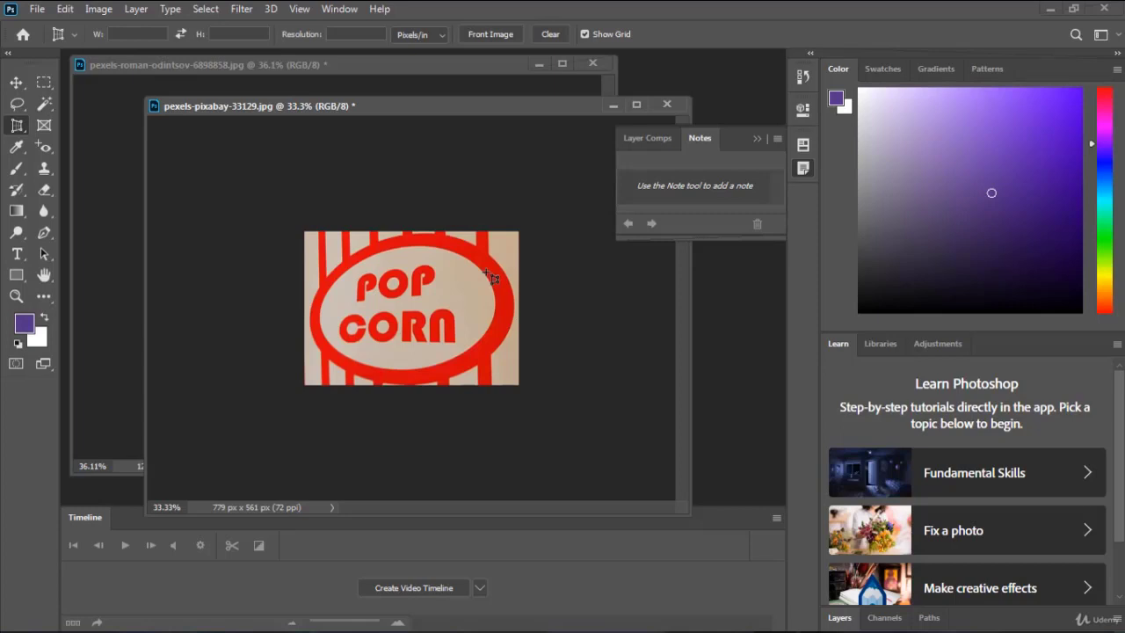
# Step: Close the popcorn photo without saving and switch to the Slice Tool
pyautogui.click(667, 106)
pyautogui.click(554, 249)
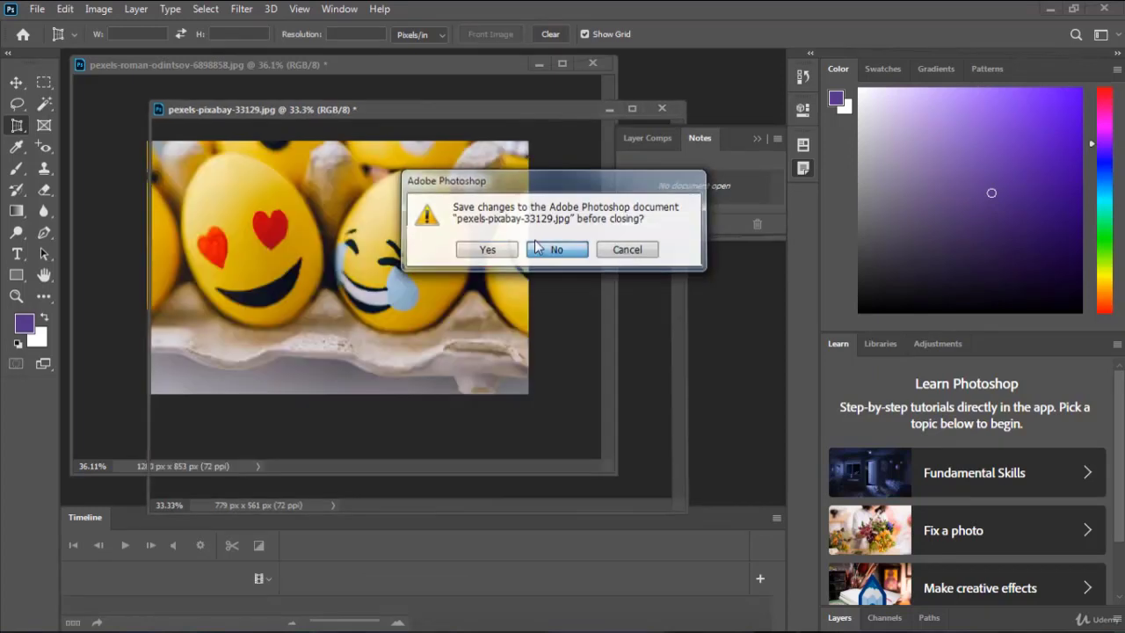
pyautogui.rightClick(16, 131)
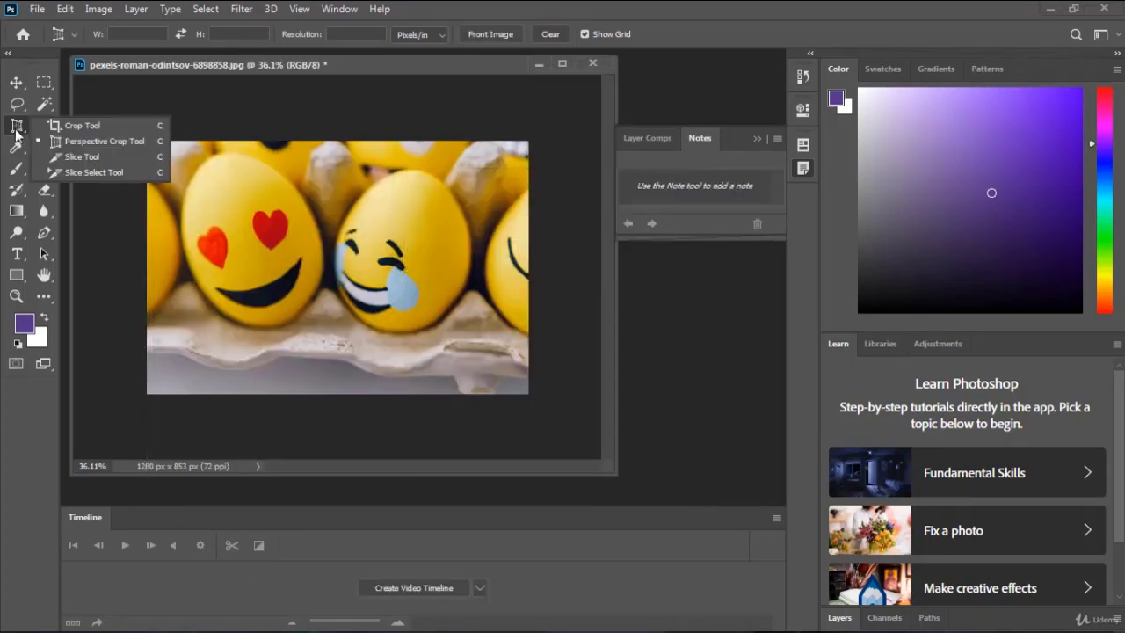
pyautogui.click(80, 156)
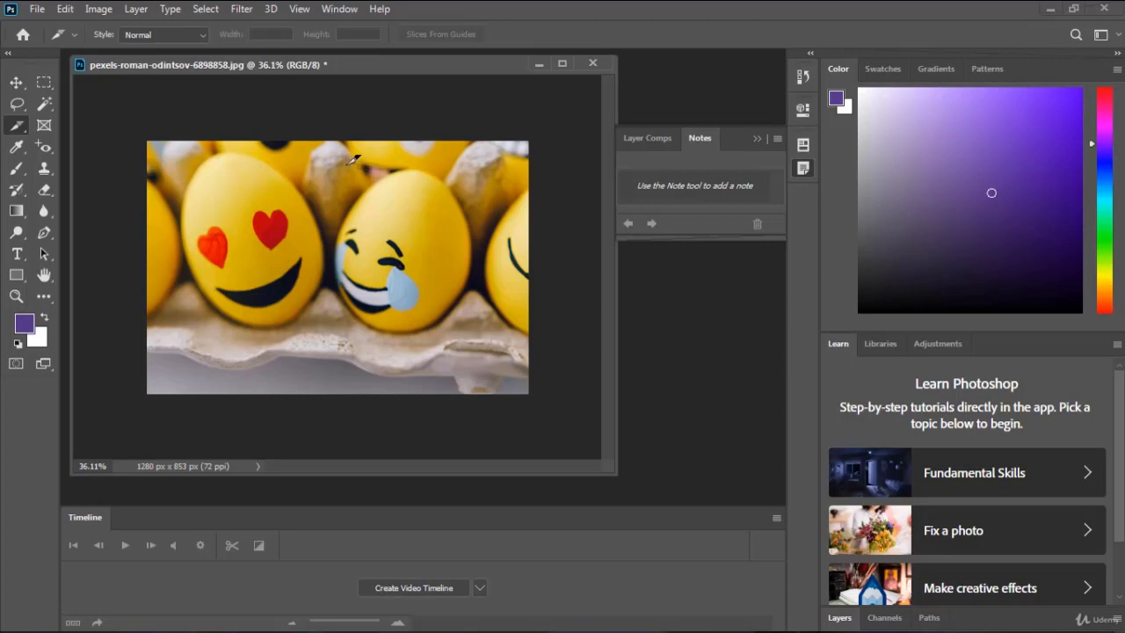
# Step: Draw two slices on the egg photo, one at the top and one over the middle egg
pyautogui.moveTo(339, 156); pyautogui.dragTo(435, 252)
pyautogui.moveTo(273, 227); pyautogui.dragTo(326, 306)
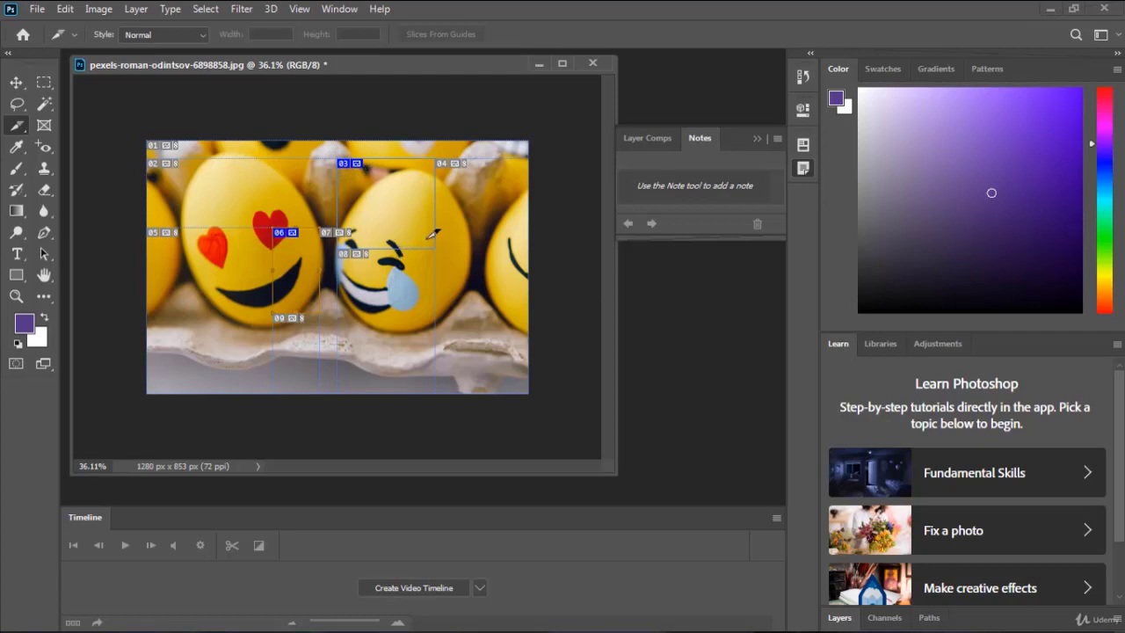
pyautogui.click(375, 154)
pyautogui.click(363, 158)
# Step: Add a slice over the right egg, view slice 10's settings, and delete slices 03 and 06
pyautogui.moveTo(456, 292); pyautogui.dragTo(508, 386)
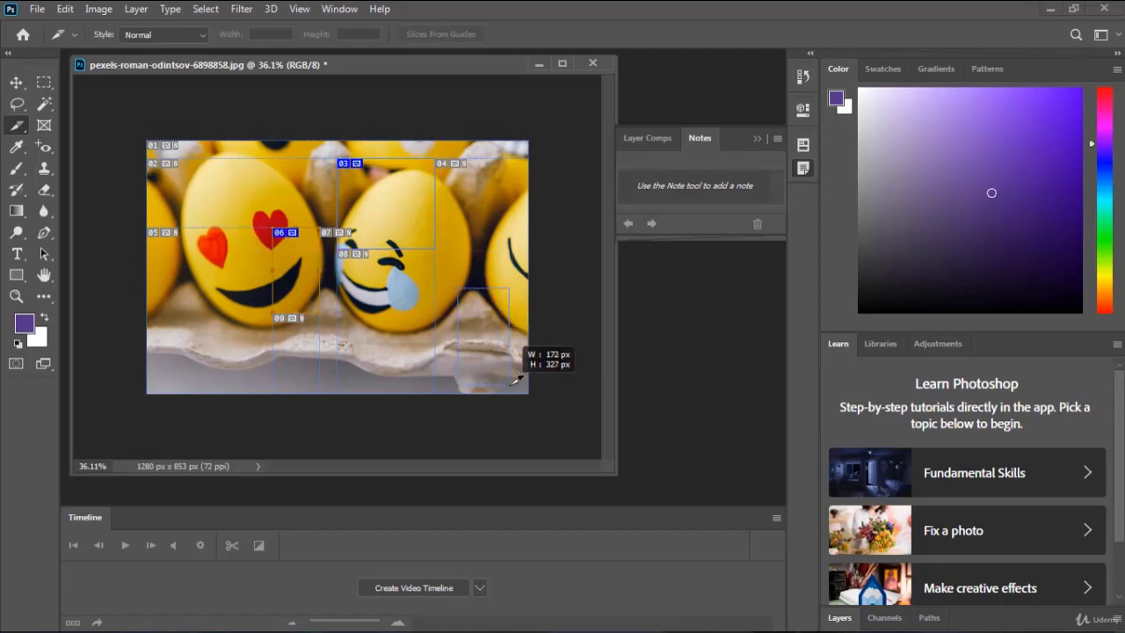
pyautogui.doubleClick(495, 309)
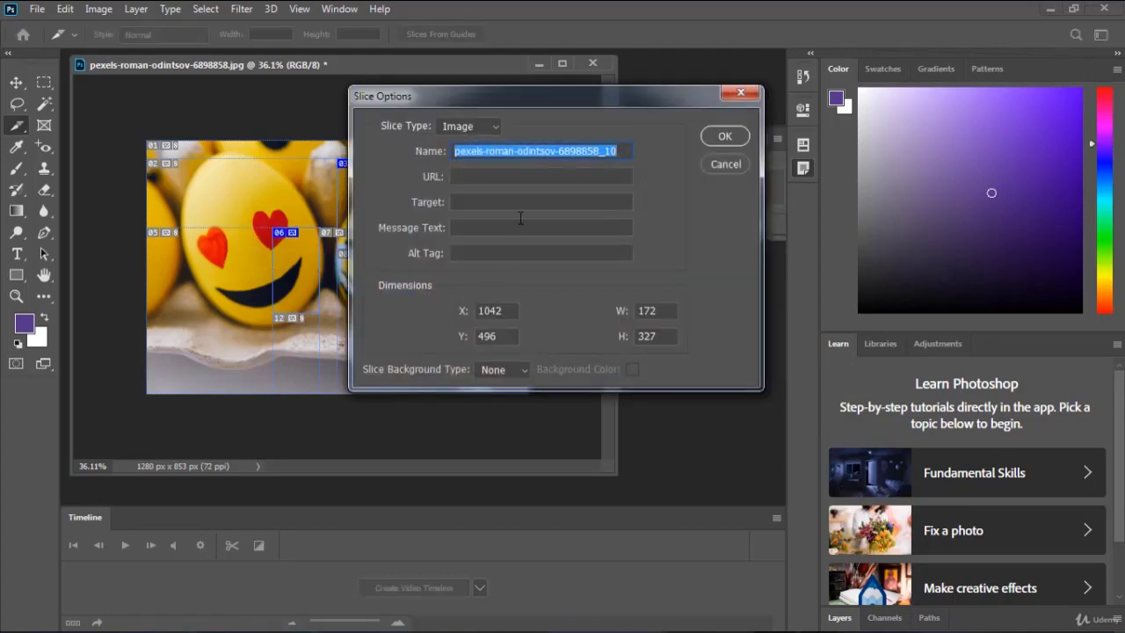
pyautogui.moveTo(557, 95); pyautogui.dragTo(267, 150)
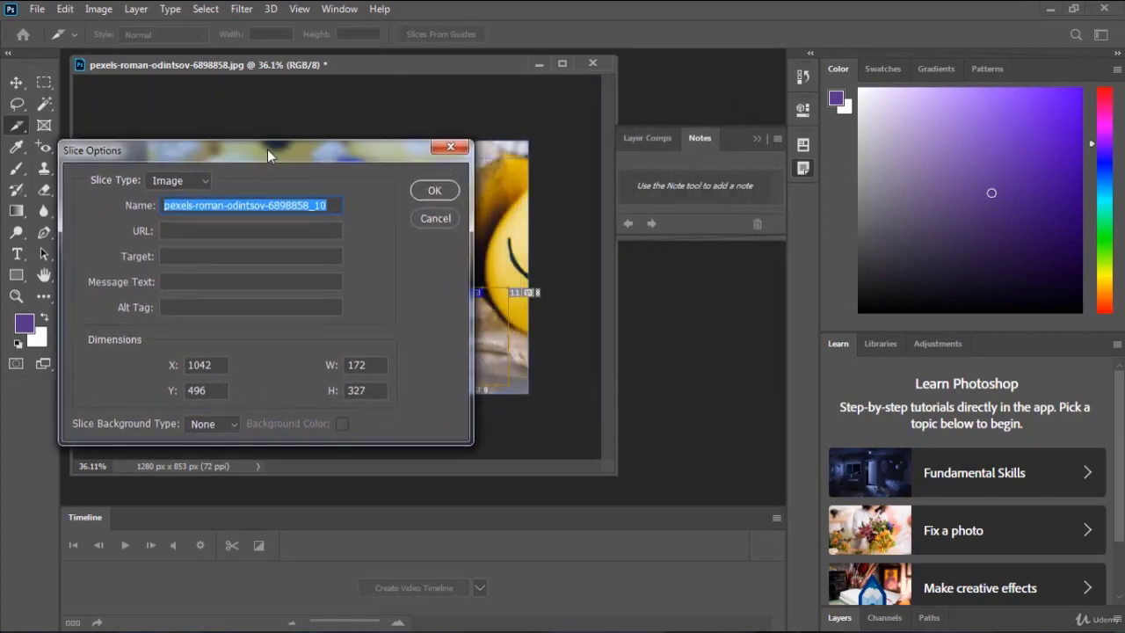
pyautogui.click(437, 219)
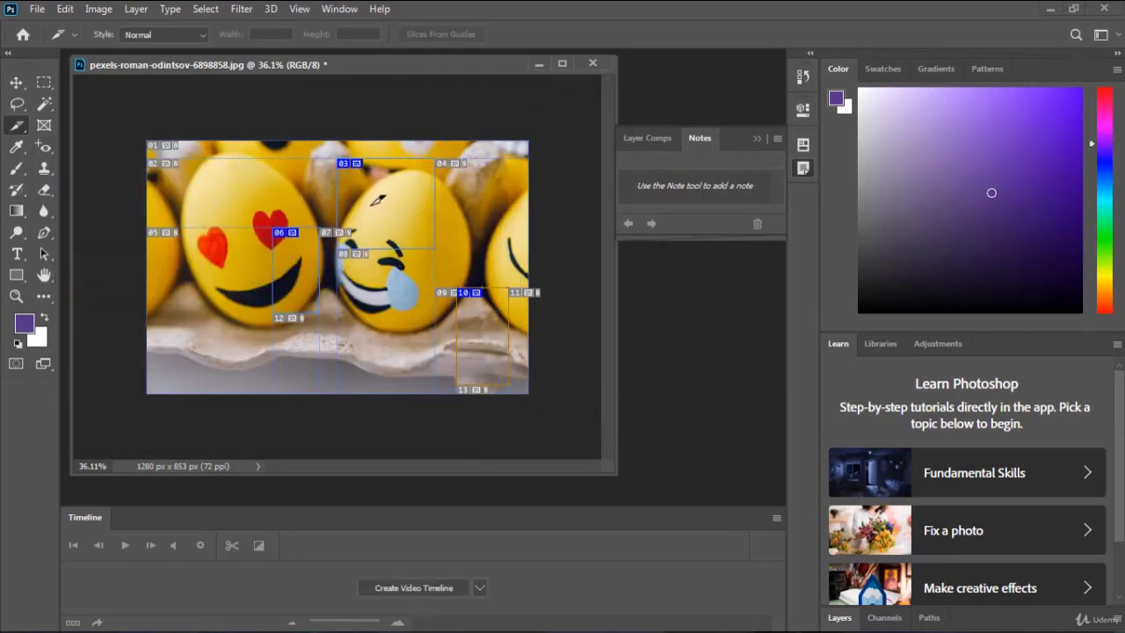
pyautogui.press('Delete')
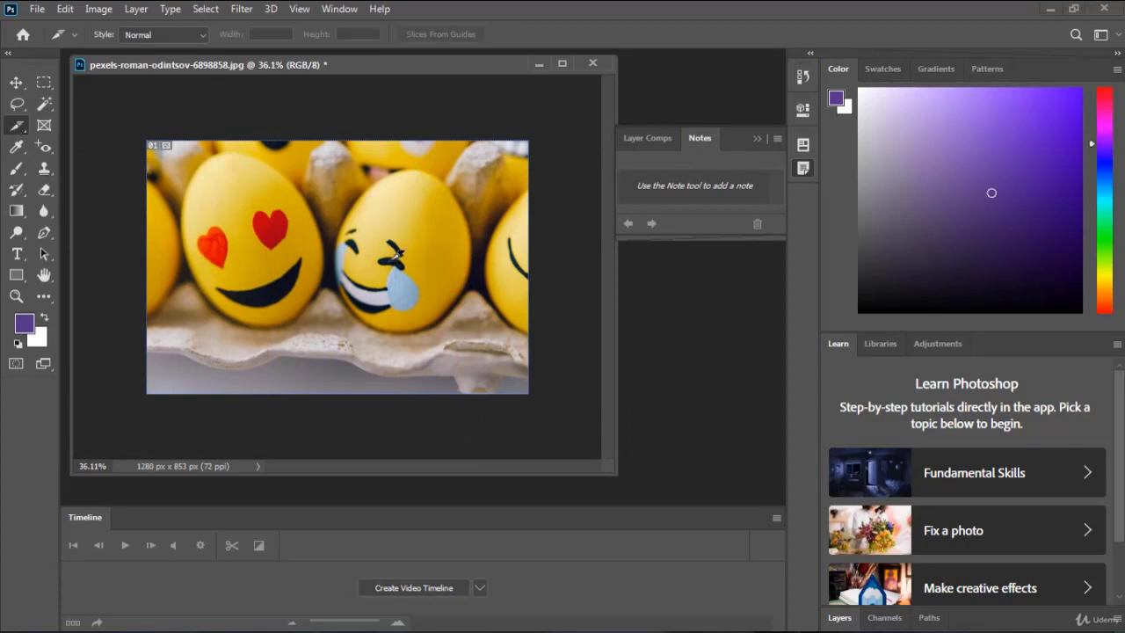
# Step: Slice the crying egg's tear as an Image slice with target 'fdg' and message 'fghjhjkjhkhj'
pyautogui.moveTo(390, 260); pyautogui.dragTo(469, 341)
pyautogui.doubleClick(445, 283)
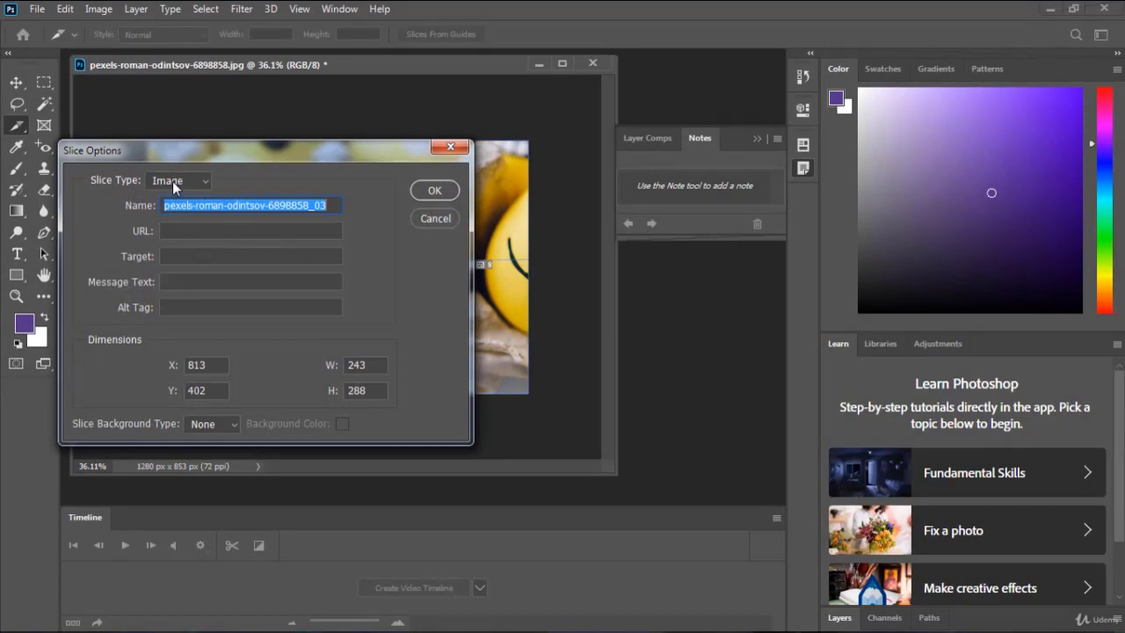
pyautogui.click(189, 180)
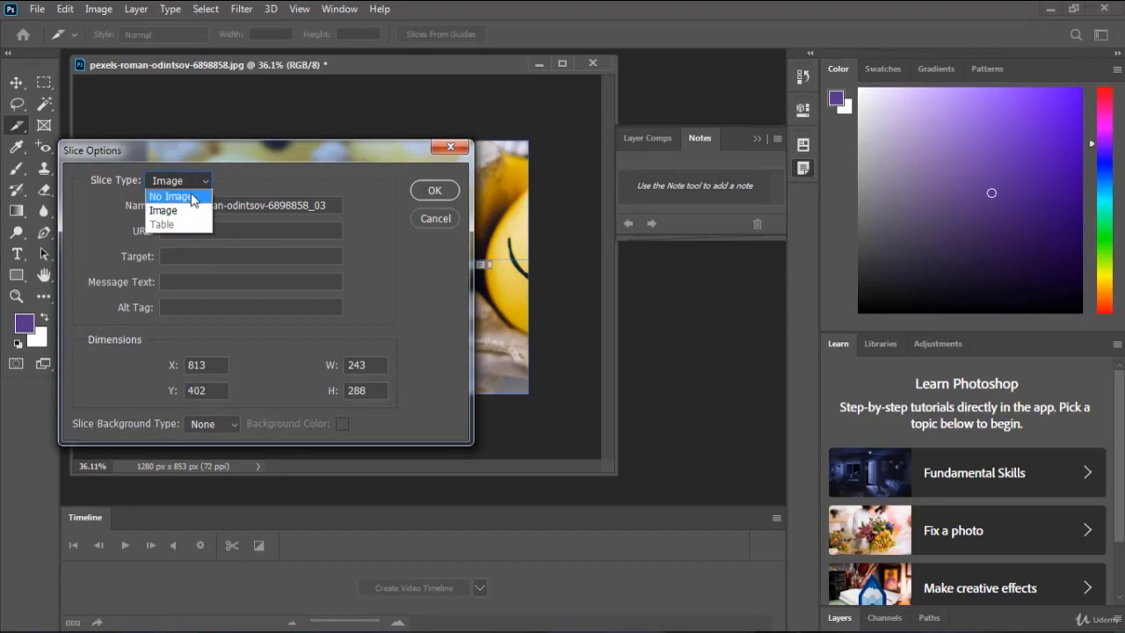
pyautogui.click(251, 181)
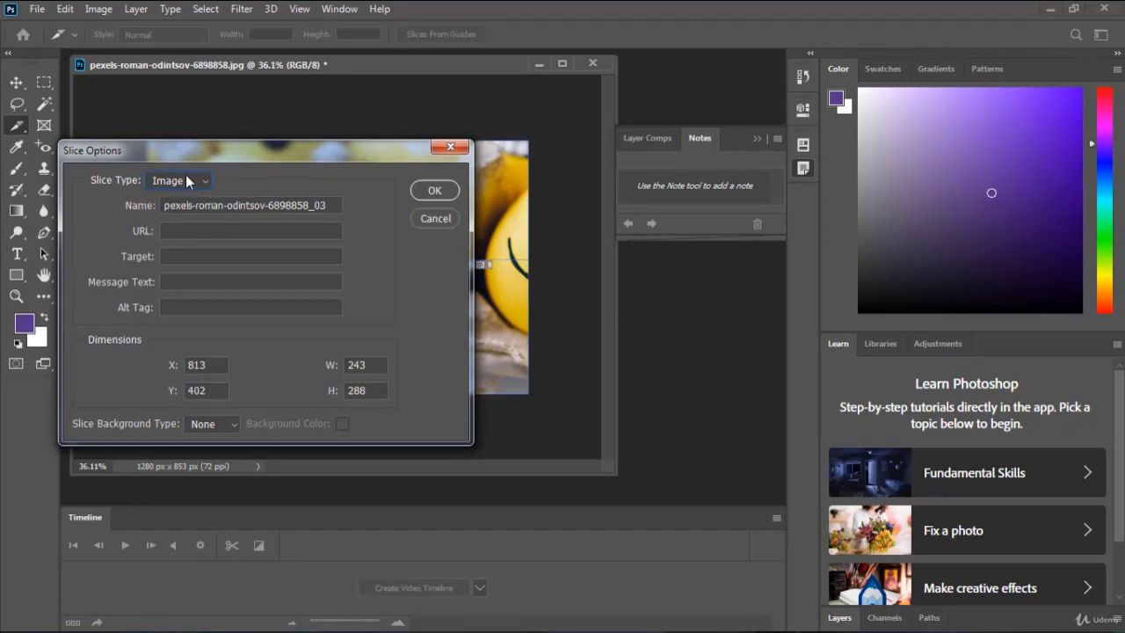
pyautogui.click(181, 260)
pyautogui.write('dg')
pyautogui.moveTo(185, 258); pyautogui.dragTo(140, 256)
pyautogui.click(183, 283)
pyautogui.write('fgh')
pyautogui.write('jhjkjhkhjl;l;l')
pyautogui.click(433, 193)
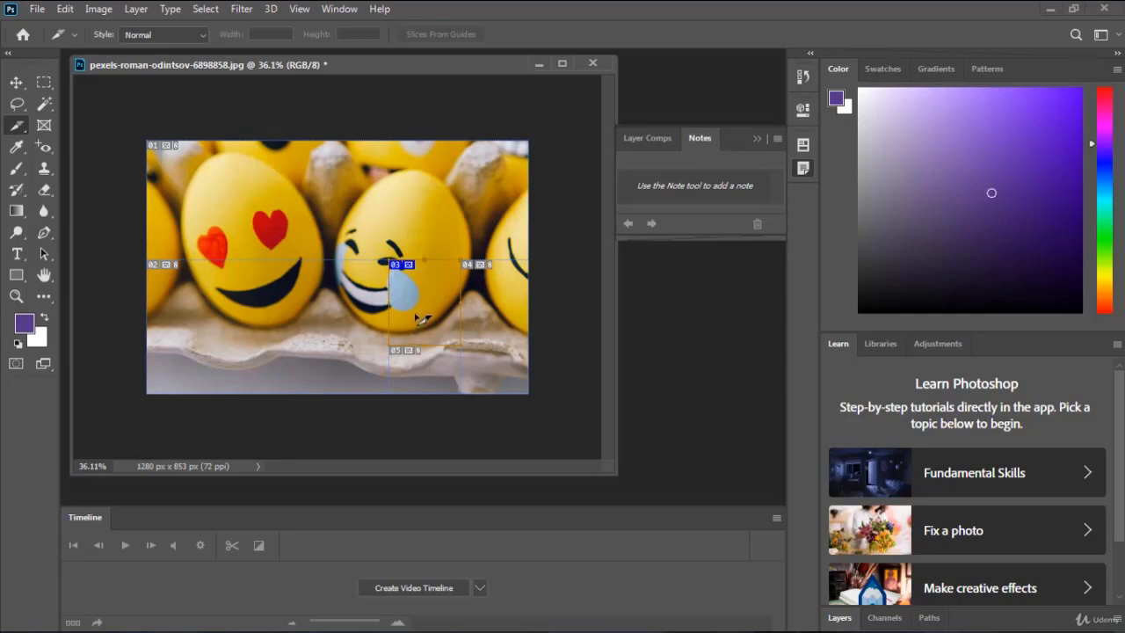
# Step: Collapse the Layer Comps panel and change slice 03's message text to 'hfhfghgh'
pyautogui.click(648, 140)
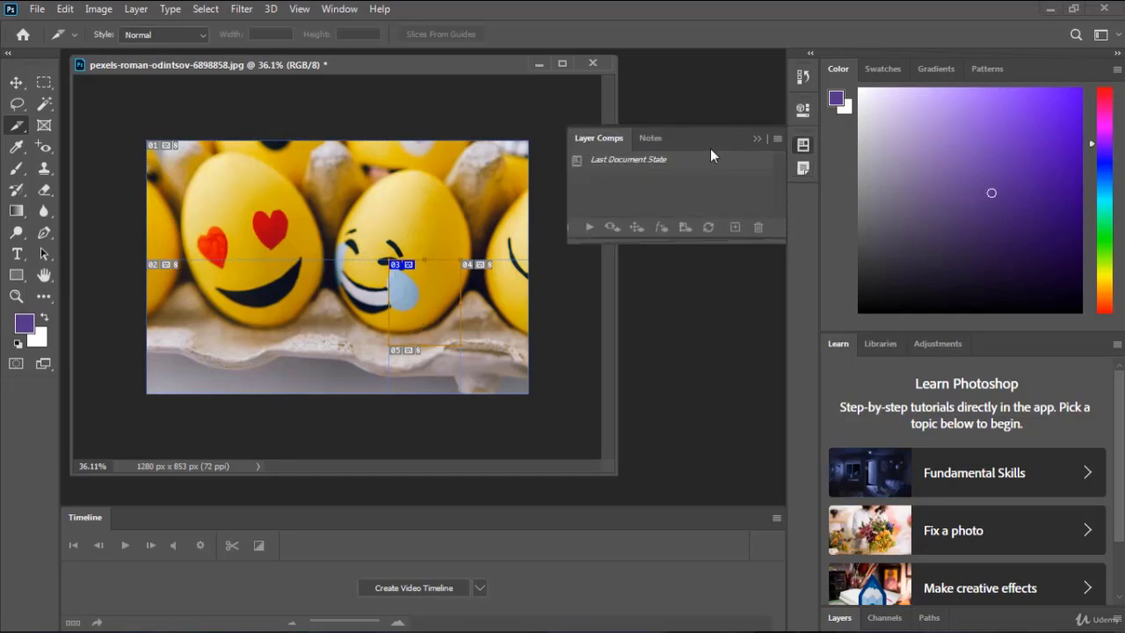
pyautogui.click(756, 139)
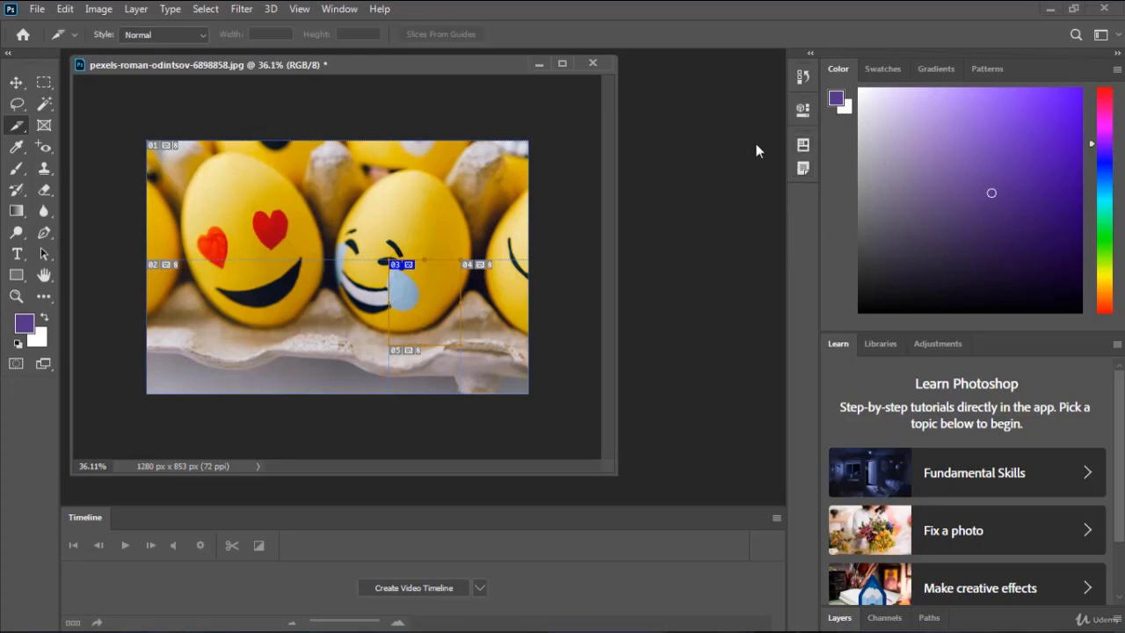
pyautogui.doubleClick(415, 271)
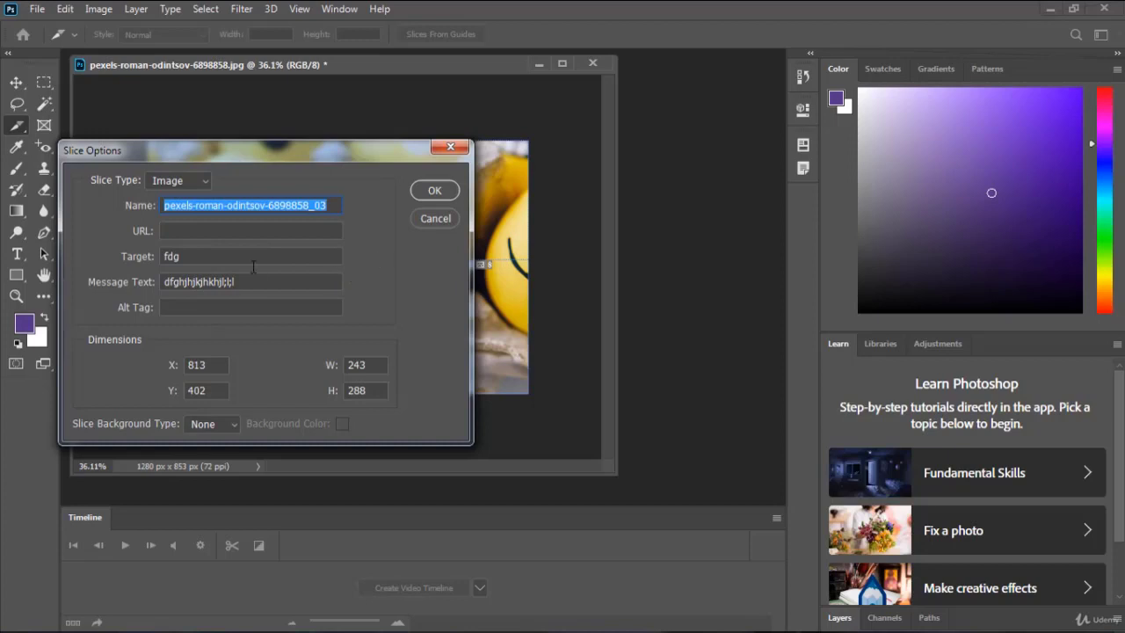
pyautogui.moveTo(236, 282); pyautogui.dragTo(144, 294)
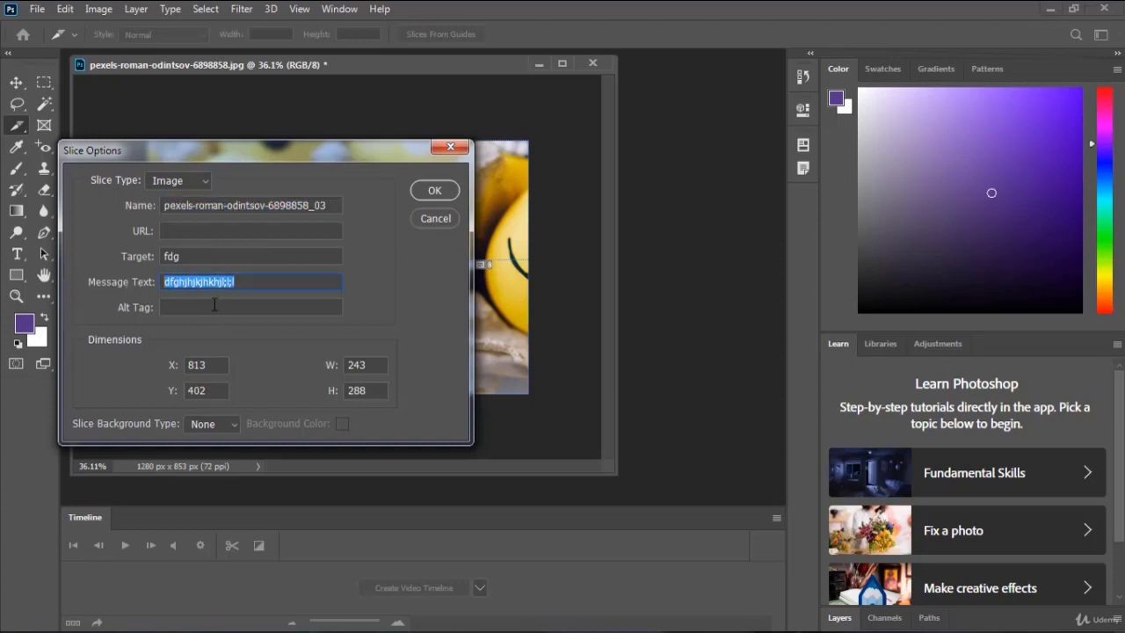
pyautogui.write('hfhfghgh')
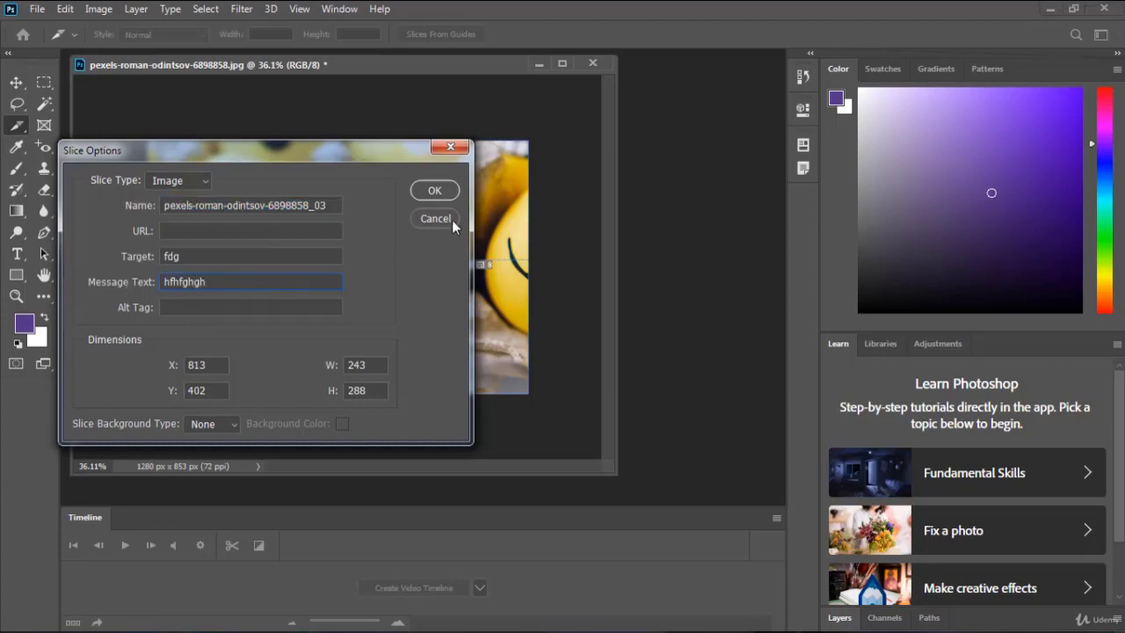
pyautogui.click(433, 190)
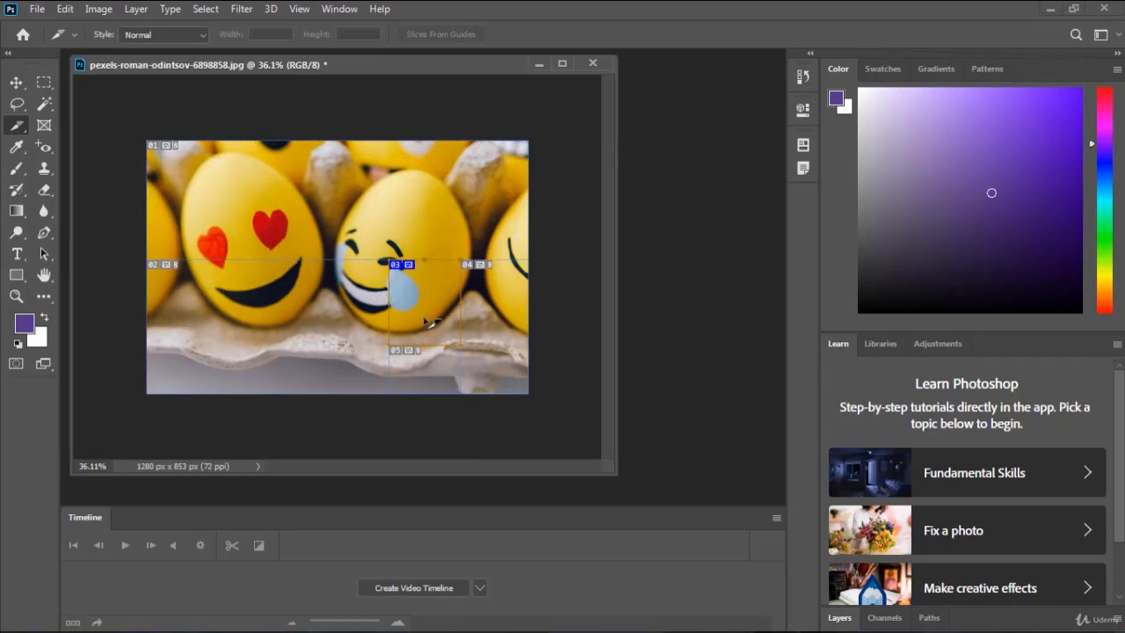
# Step: Switch to the Move tool and back to the Slice Tool, then reopen and close slice 03's options
pyautogui.click(17, 84)
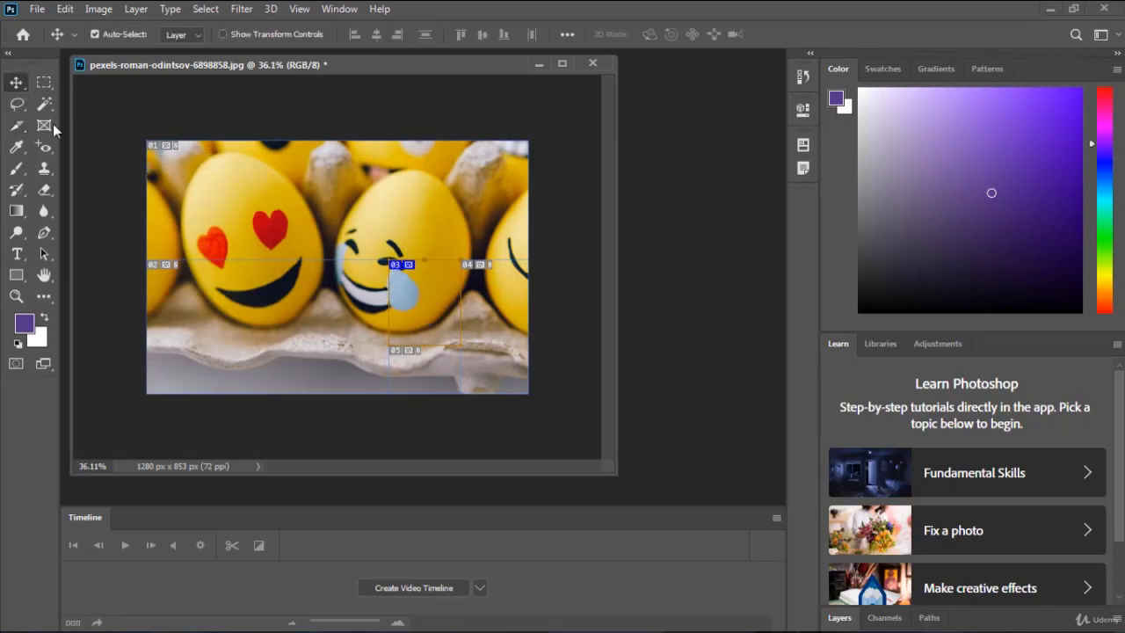
pyautogui.click(20, 130)
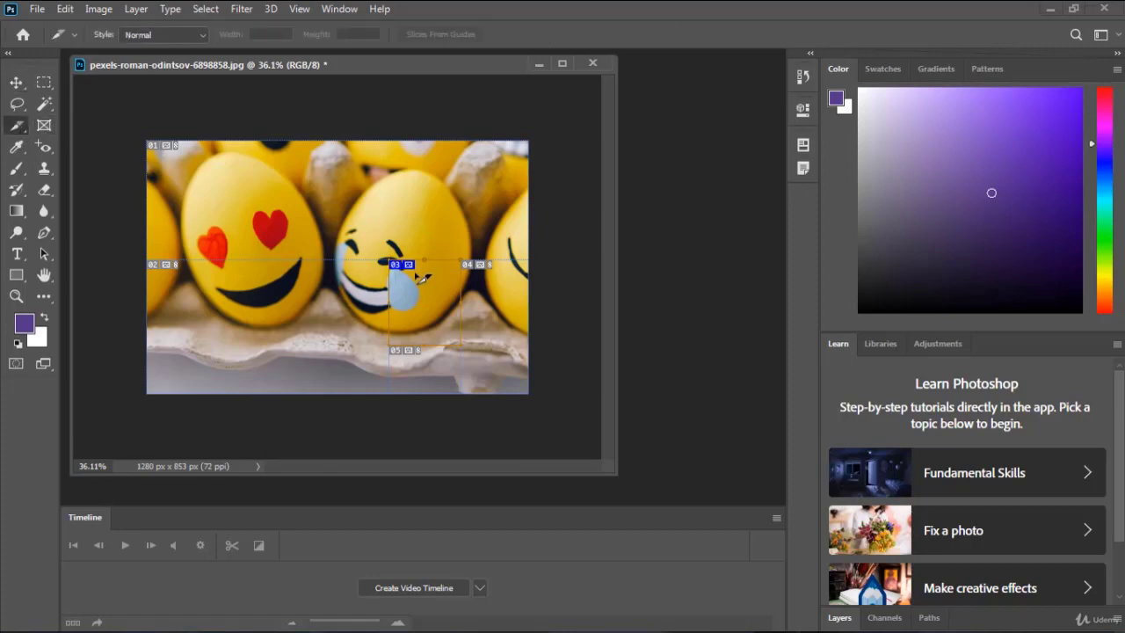
pyautogui.doubleClick(416, 292)
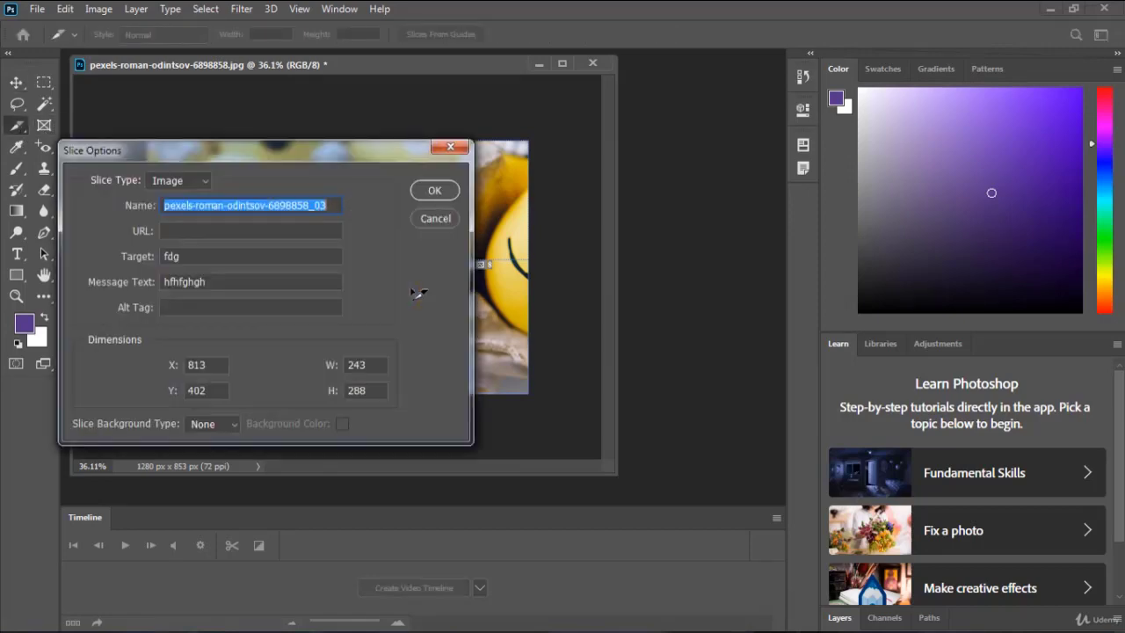
pyautogui.click(435, 219)
# Step: Draw five slices around the heart-eyes egg, the crying egg and the carton
pyautogui.rightClick(18, 130)
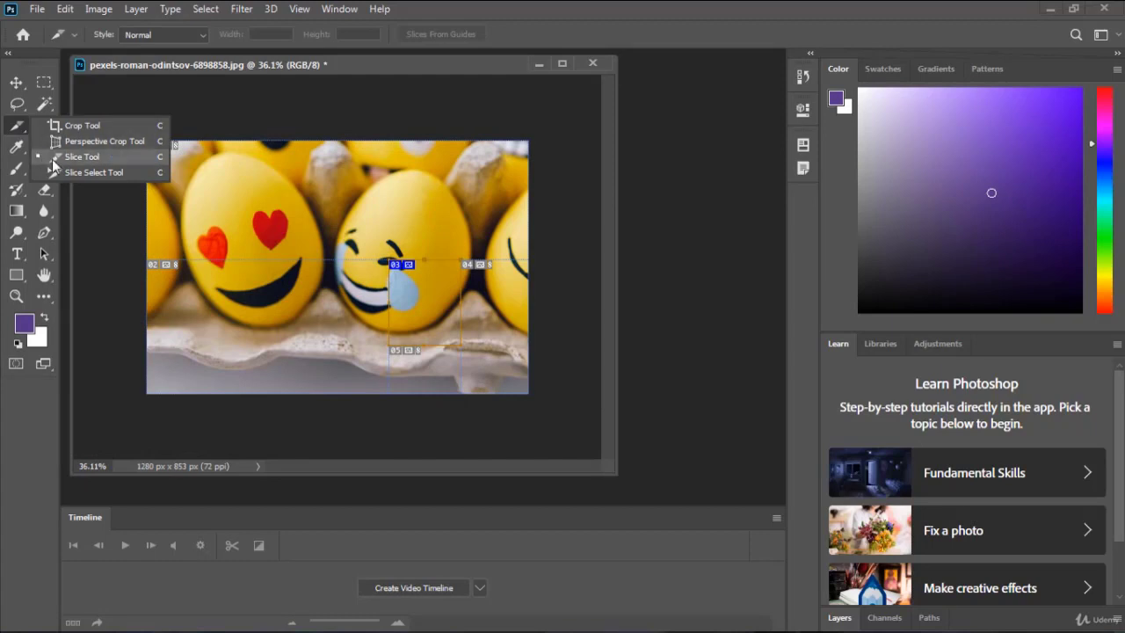
pyautogui.click(88, 173)
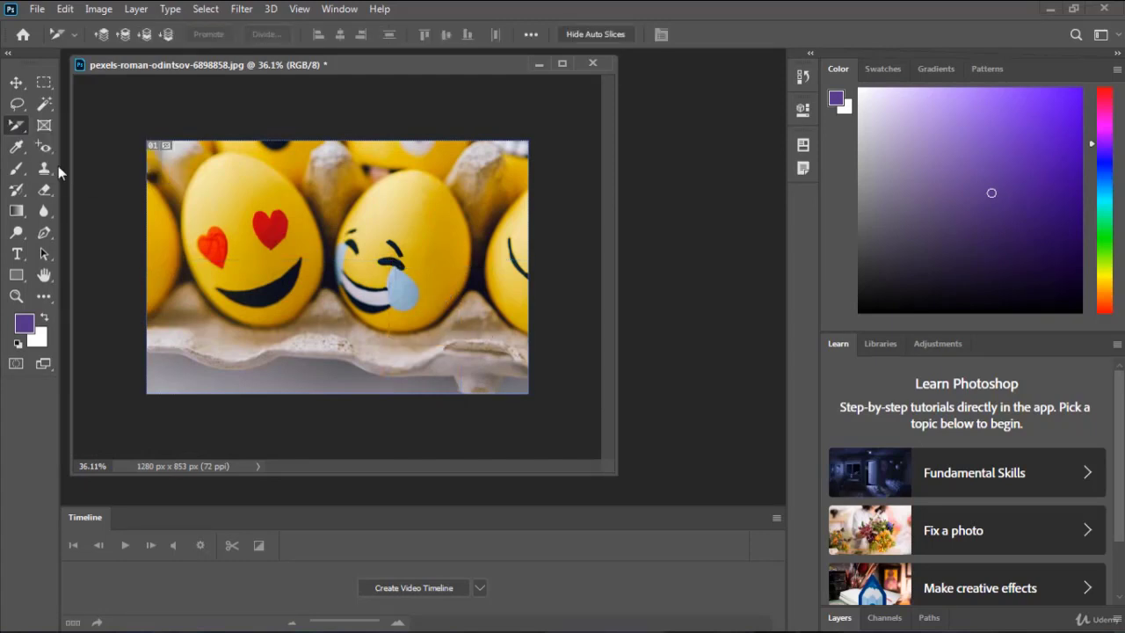
pyautogui.rightClick(20, 130)
pyautogui.click(82, 156)
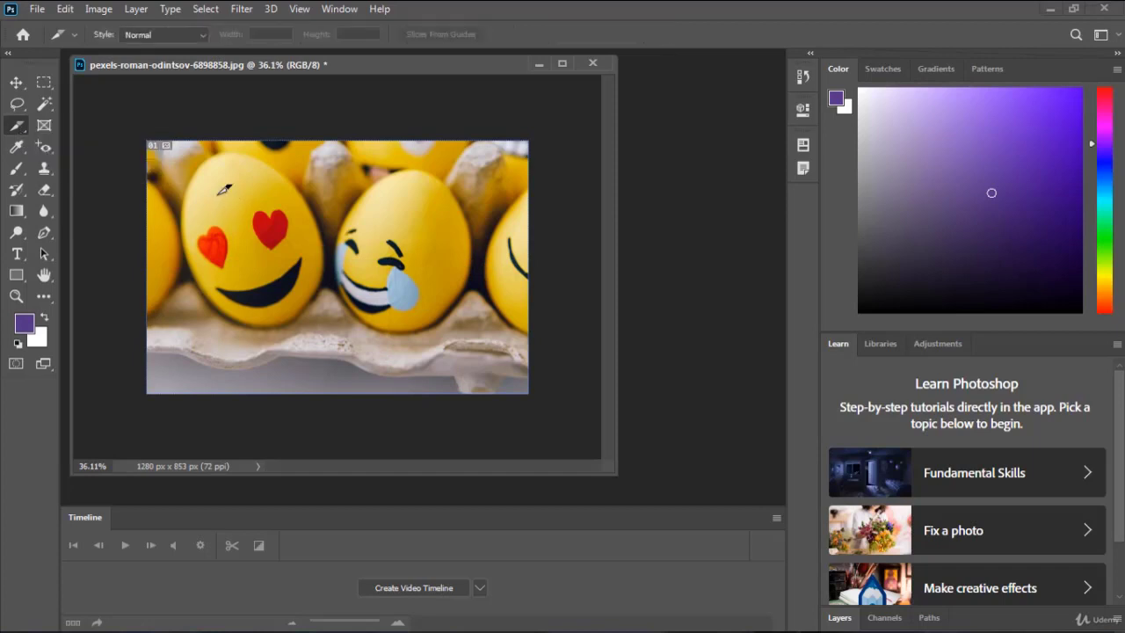
pyautogui.moveTo(215, 192); pyautogui.dragTo(304, 303)
pyautogui.moveTo(388, 208); pyautogui.dragTo(466, 303)
pyautogui.moveTo(466, 192); pyautogui.dragTo(527, 248)
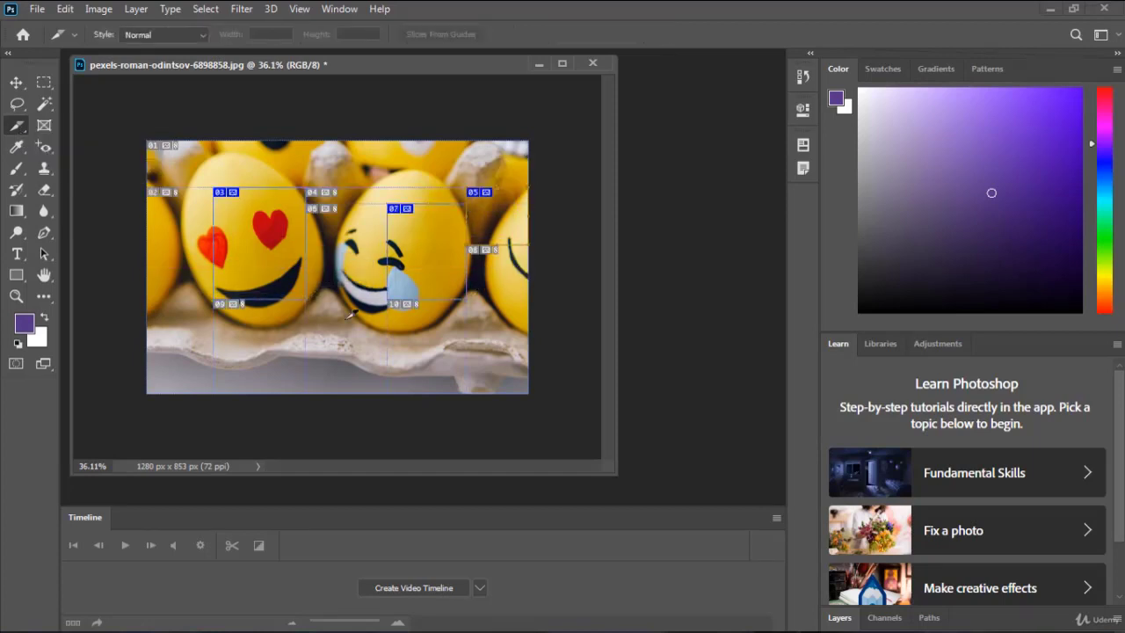
pyautogui.moveTo(325, 336); pyautogui.dragTo(404, 386)
pyautogui.moveTo(440, 324)
pyautogui.mouseDown()
pyautogui.moveTo(506, 367)
pyautogui.moveTo(501, 386)
pyautogui.mouseUp()
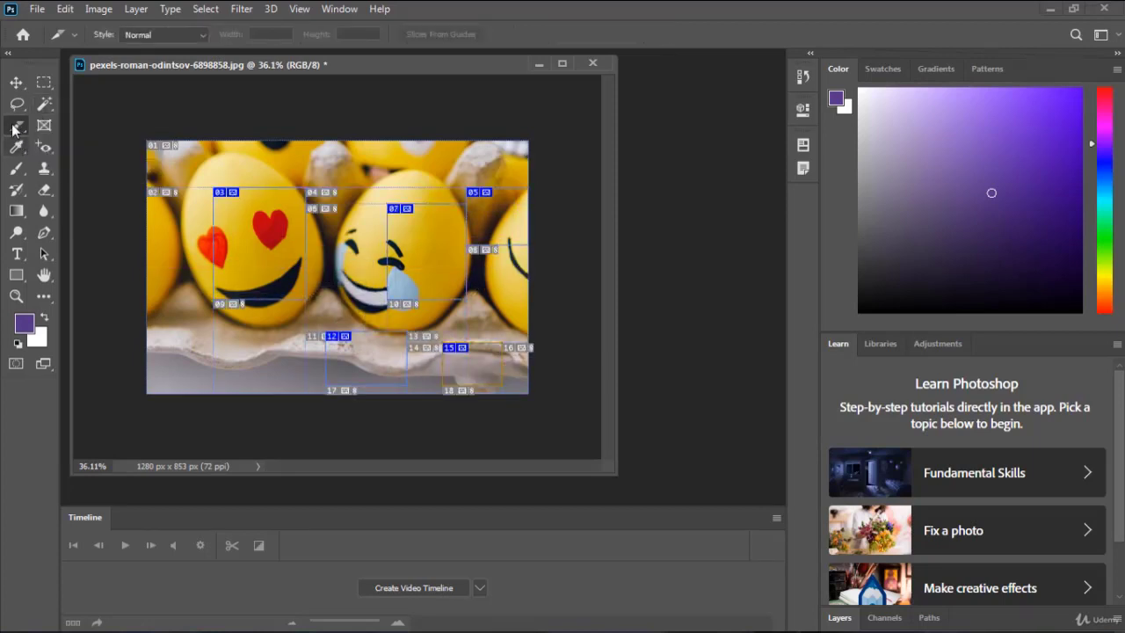
# Step: Select the heart-eyes egg slice and view its slice options without changing anything
pyautogui.rightClick(16, 125)
pyautogui.click(51, 172)
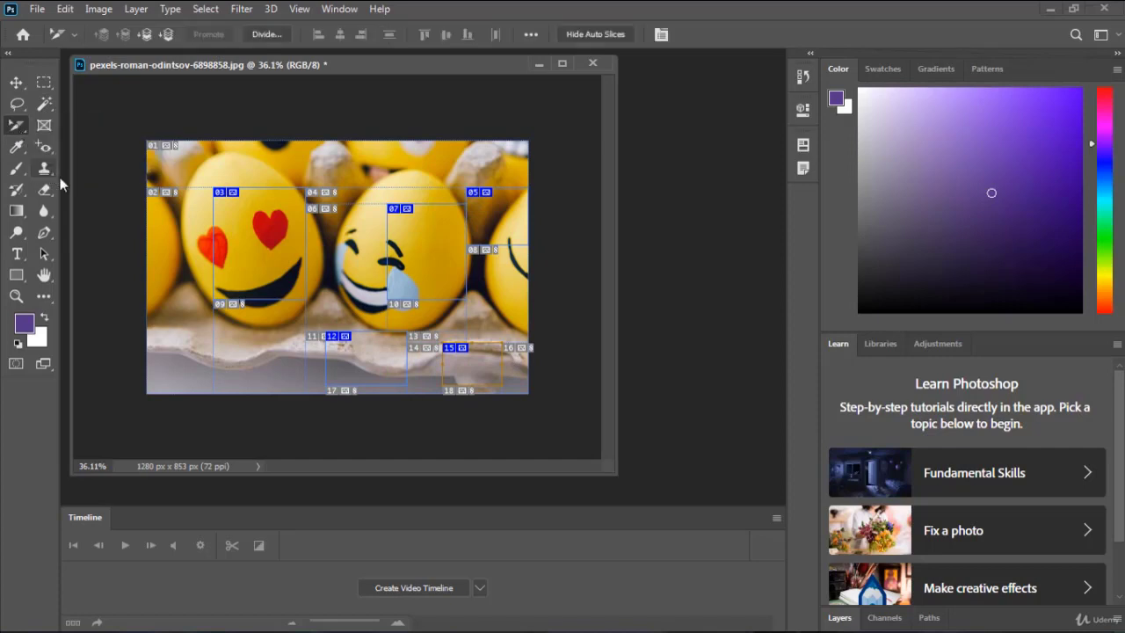
pyautogui.doubleClick(275, 221)
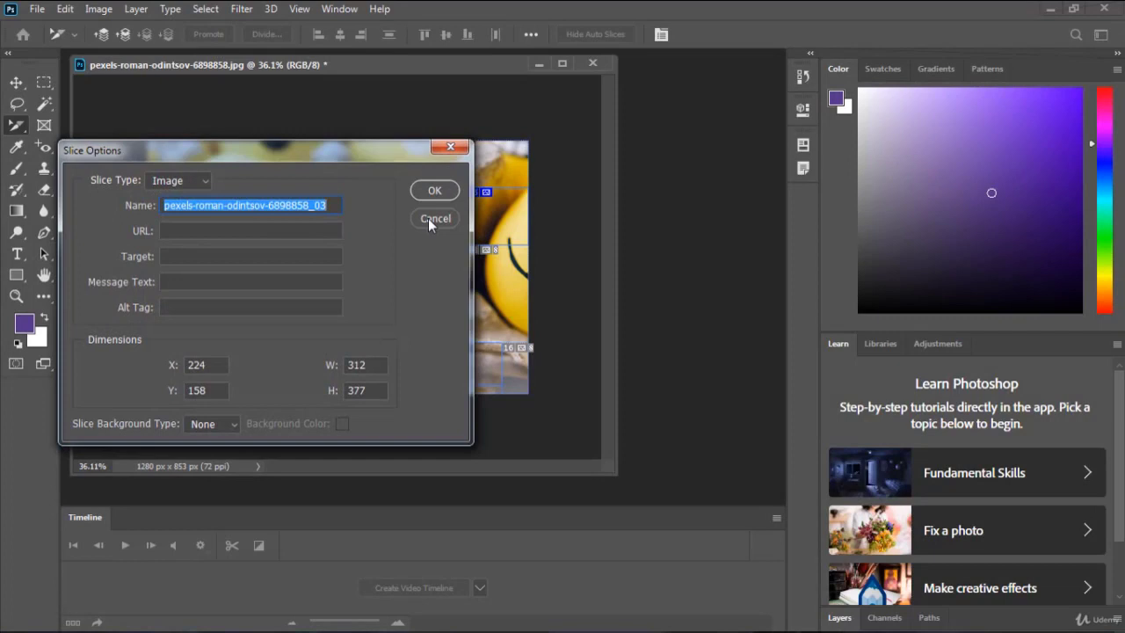
pyautogui.click(428, 218)
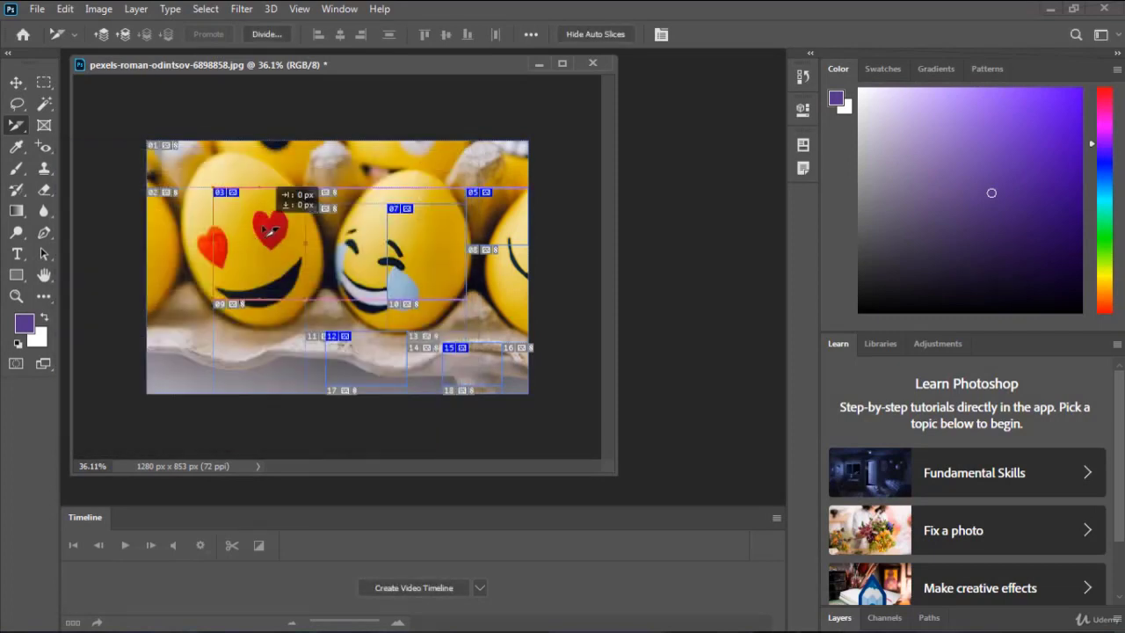
# Step: Delete each user slice in turn until only slice 01 remains
pyautogui.press('Delete')
pyautogui.click(391, 244)
pyautogui.press('Delete')
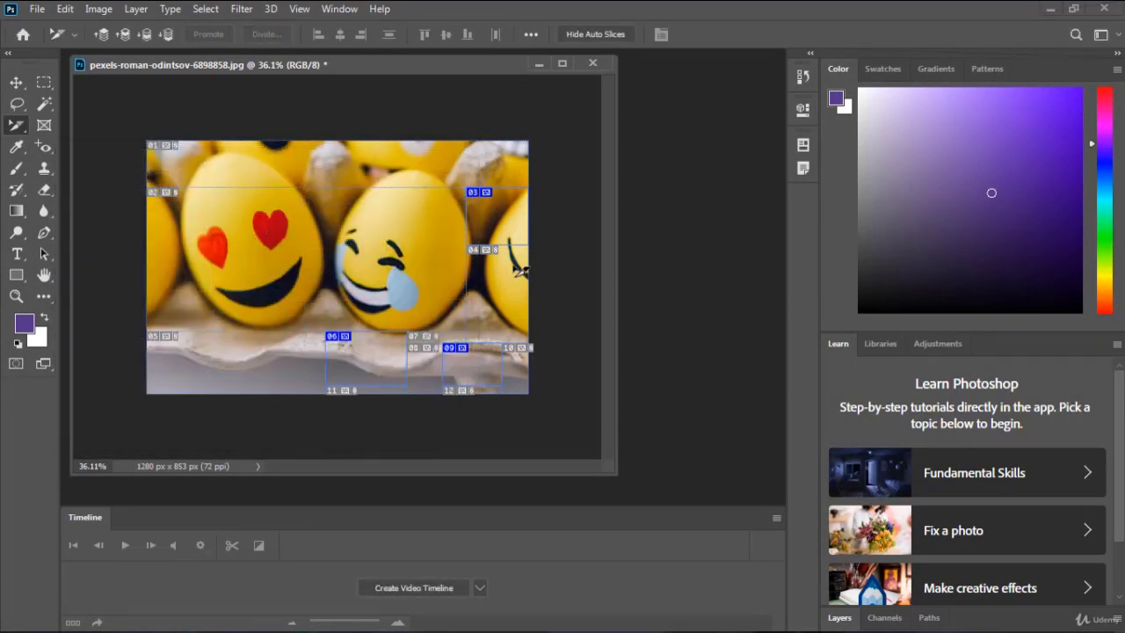
pyautogui.click(509, 218)
pyautogui.press('Delete')
pyautogui.click(468, 368)
pyautogui.press('Delete')
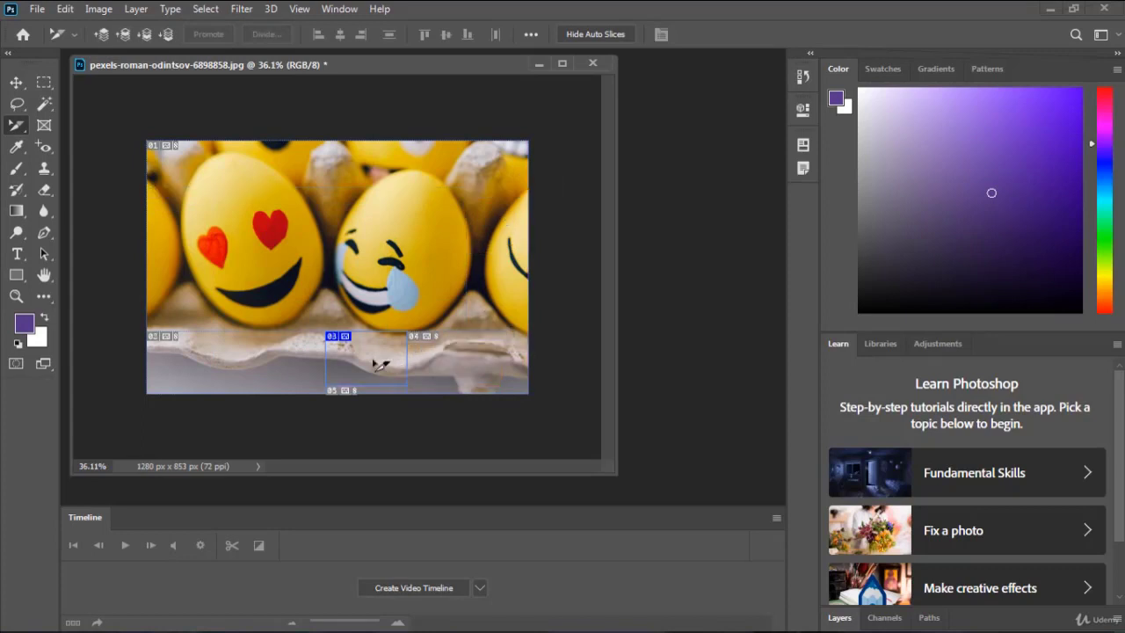
pyautogui.press('Delete')
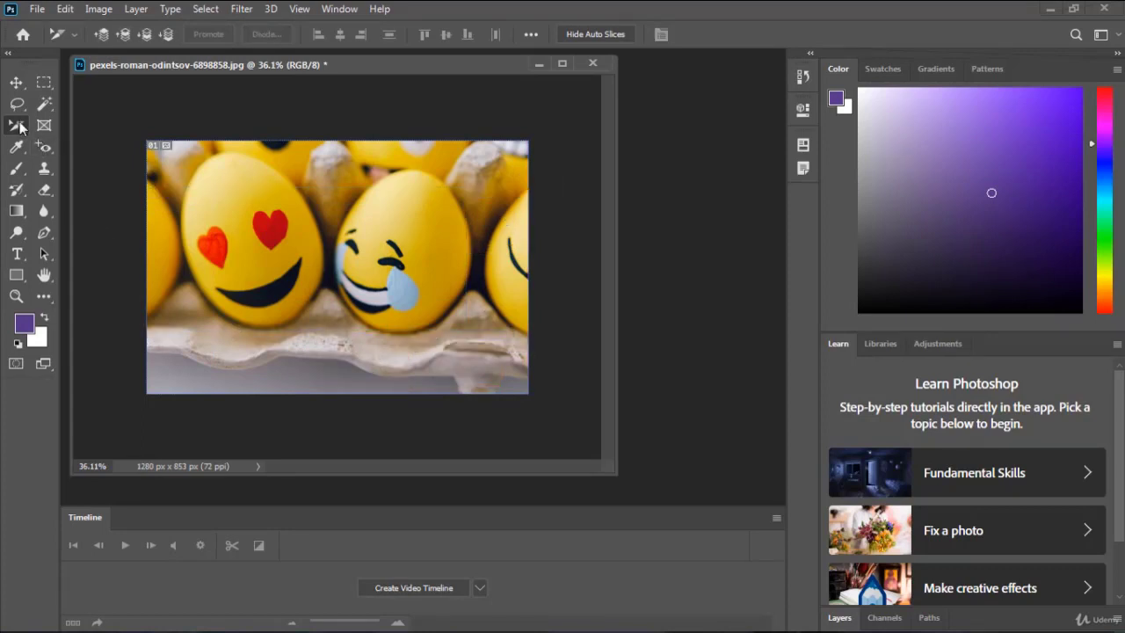
# Step: Frame the crying egg as Frame 1, then open pexels-grisha-chernigowsky-2609741.jpg
pyautogui.rightClick(20, 127)
pyautogui.click(19, 127)
pyautogui.click(40, 129)
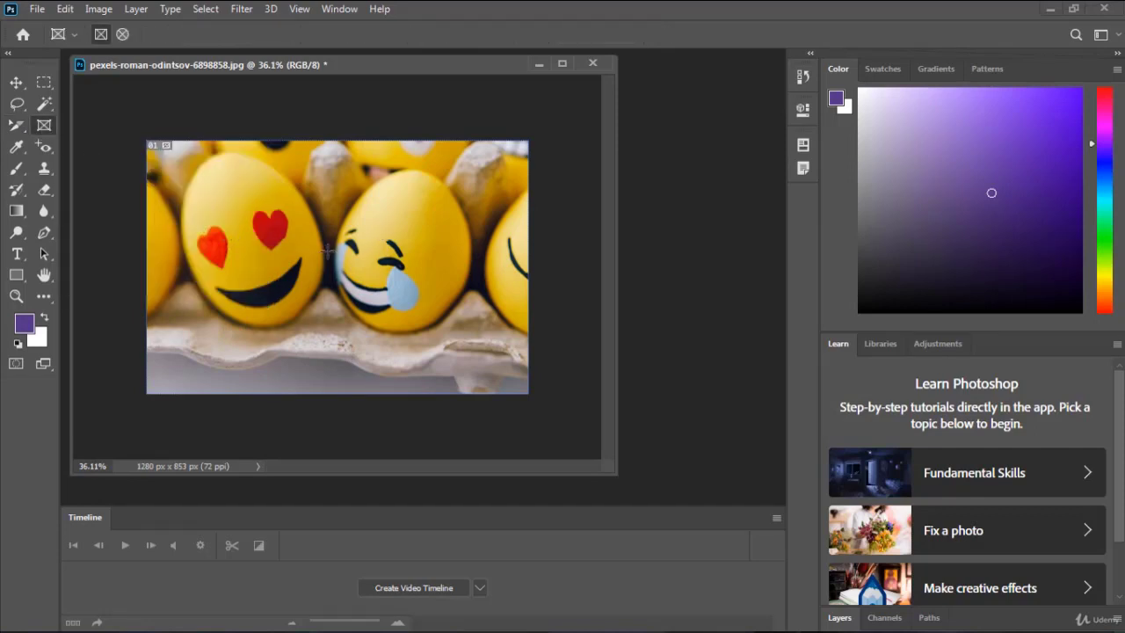
pyautogui.moveTo(481, 160); pyautogui.dragTo(320, 334)
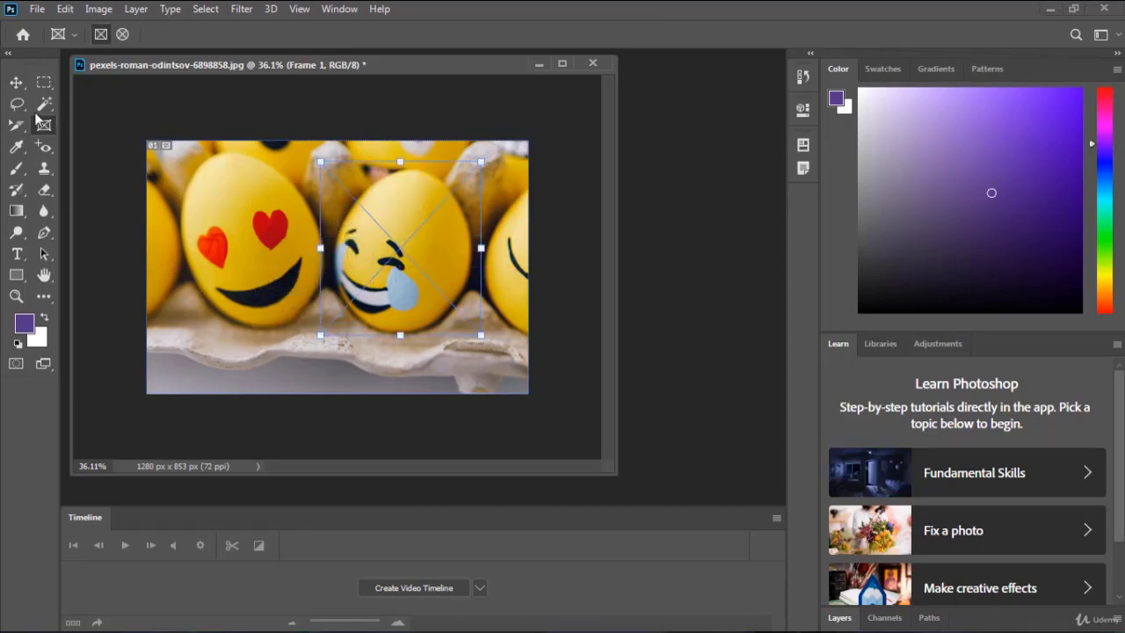
pyautogui.click(17, 85)
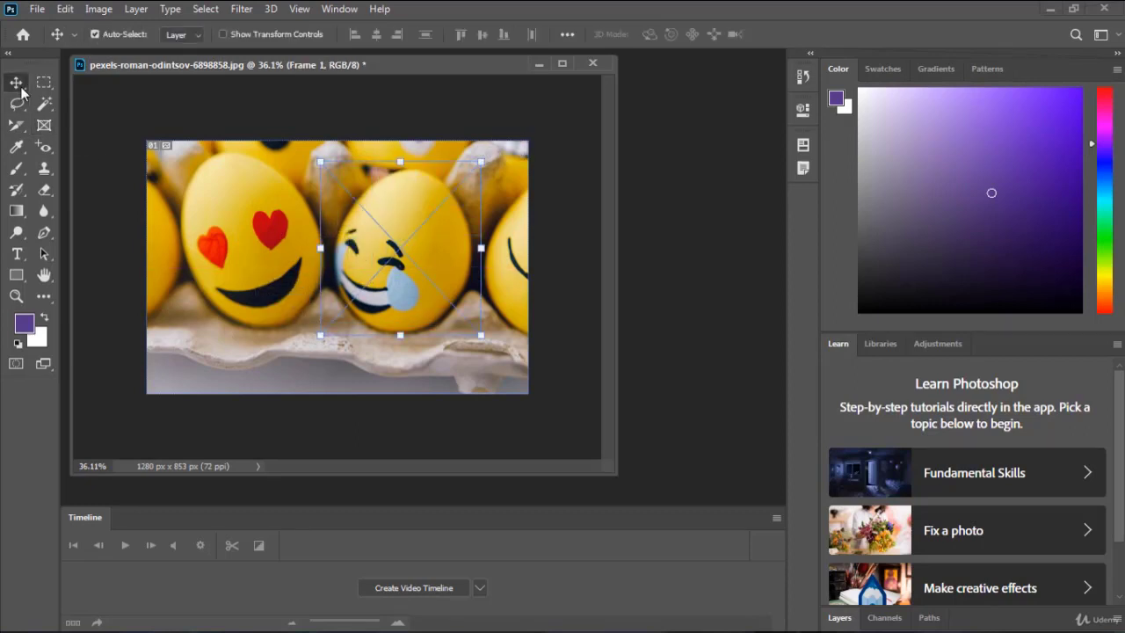
pyautogui.doubleClick(736, 219)
pyautogui.doubleClick(689, 218)
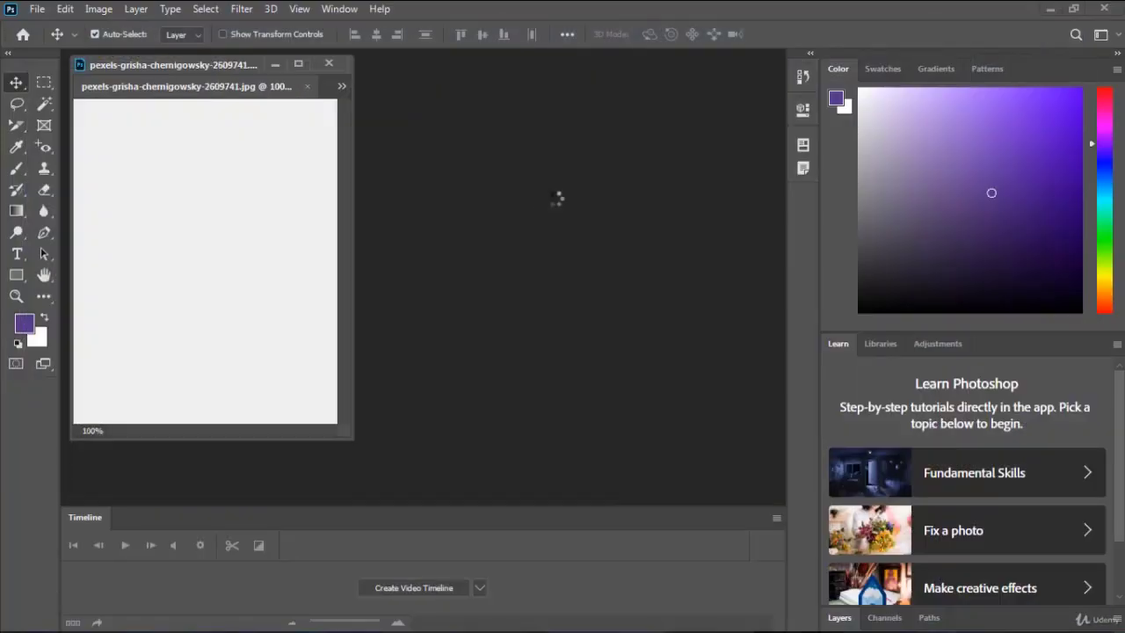
# Step: Float the desert portrait in its own window and zoom out the emoji egg view
pyautogui.moveTo(243, 89)
pyautogui.mouseDown()
pyautogui.moveTo(531, 127)
pyautogui.moveTo(565, 94)
pyautogui.mouseUp()
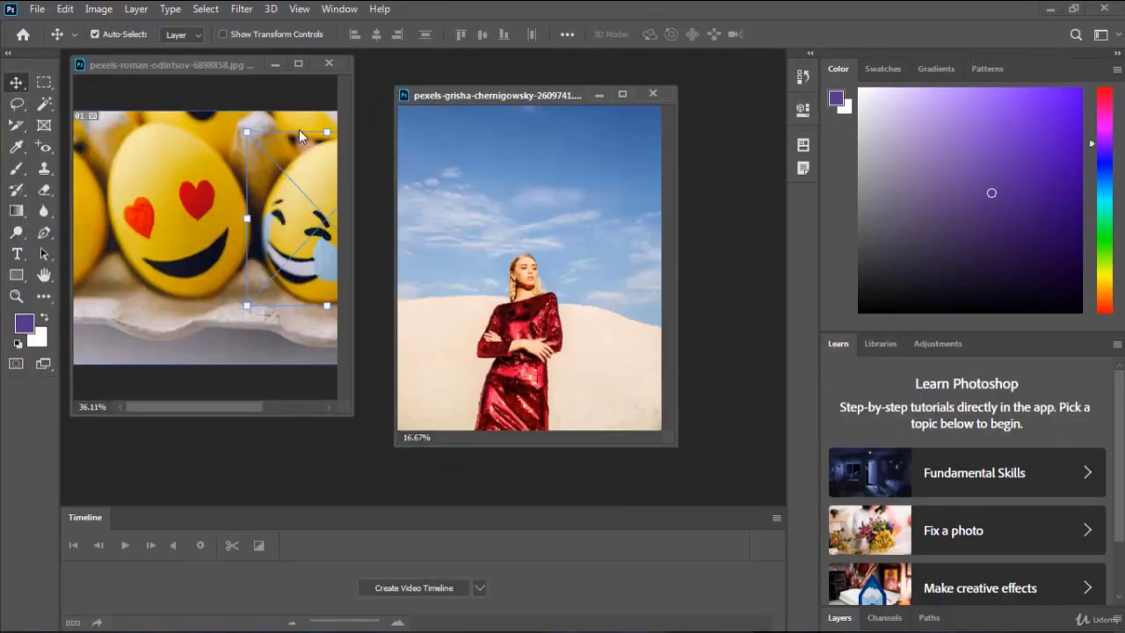
pyautogui.click(214, 254)
pyautogui.scroll(-3, 214, 255)
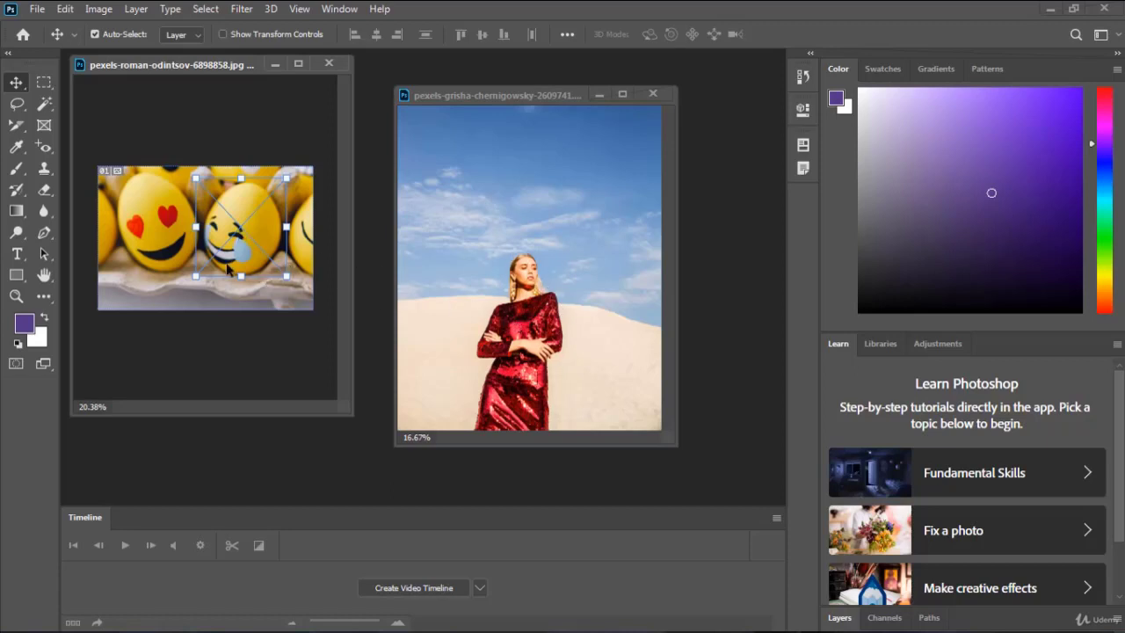
# Step: Select the woman's upper body in the desert portrait and drop it into the egg frame
pyautogui.click(510, 257)
pyautogui.click(44, 83)
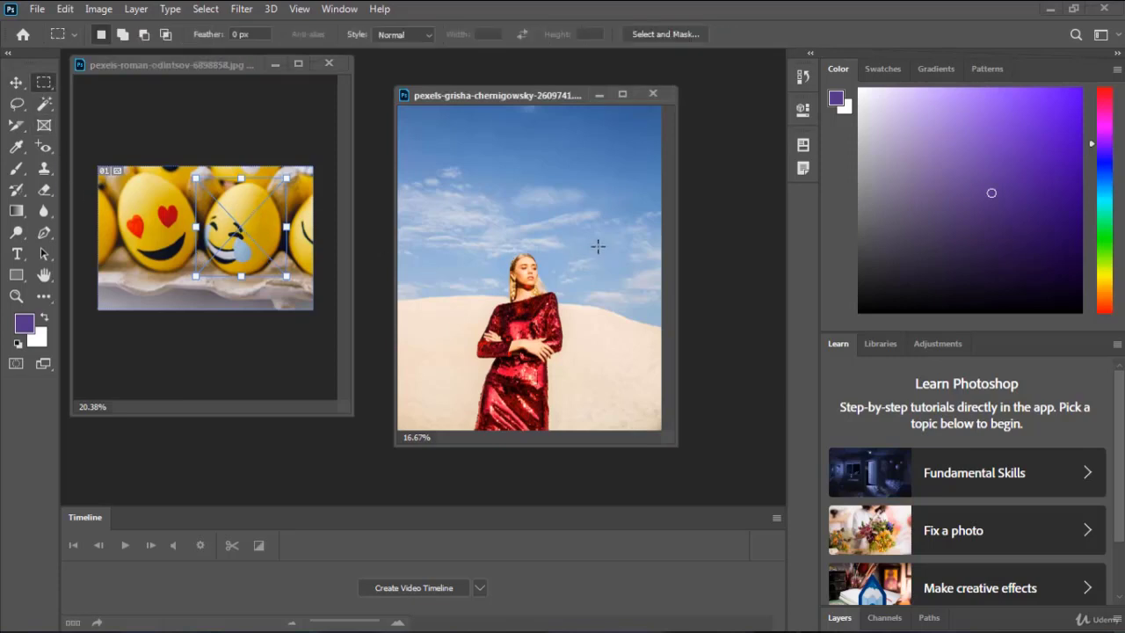
pyautogui.moveTo(583, 214); pyautogui.dragTo(451, 359)
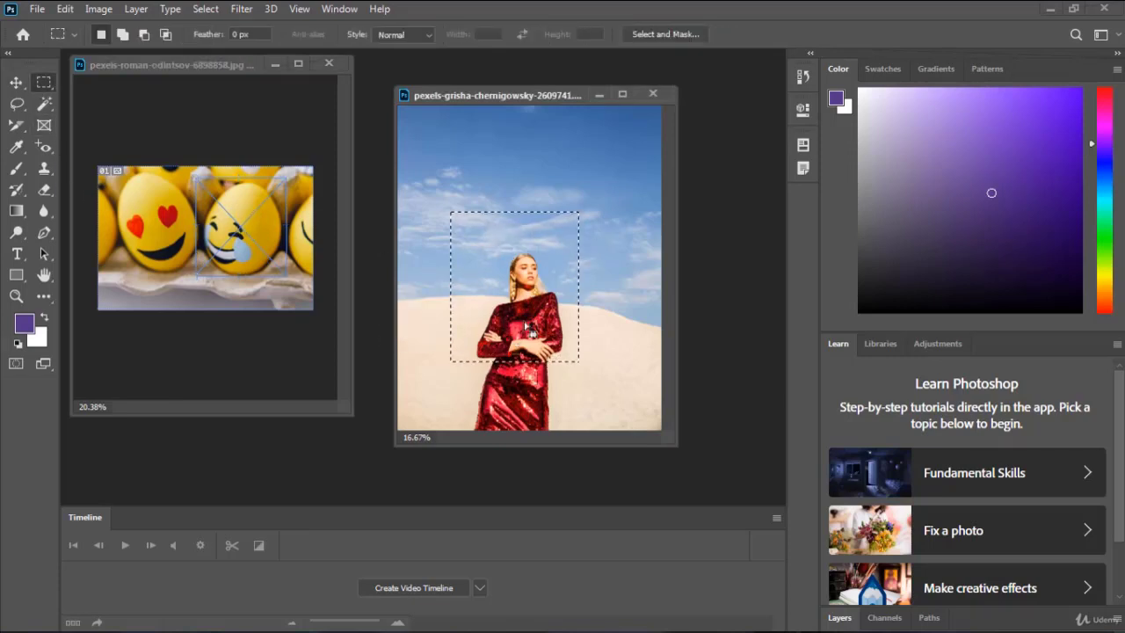
pyautogui.moveTo(525, 325); pyautogui.dragTo(530, 327)
pyautogui.click(294, 268)
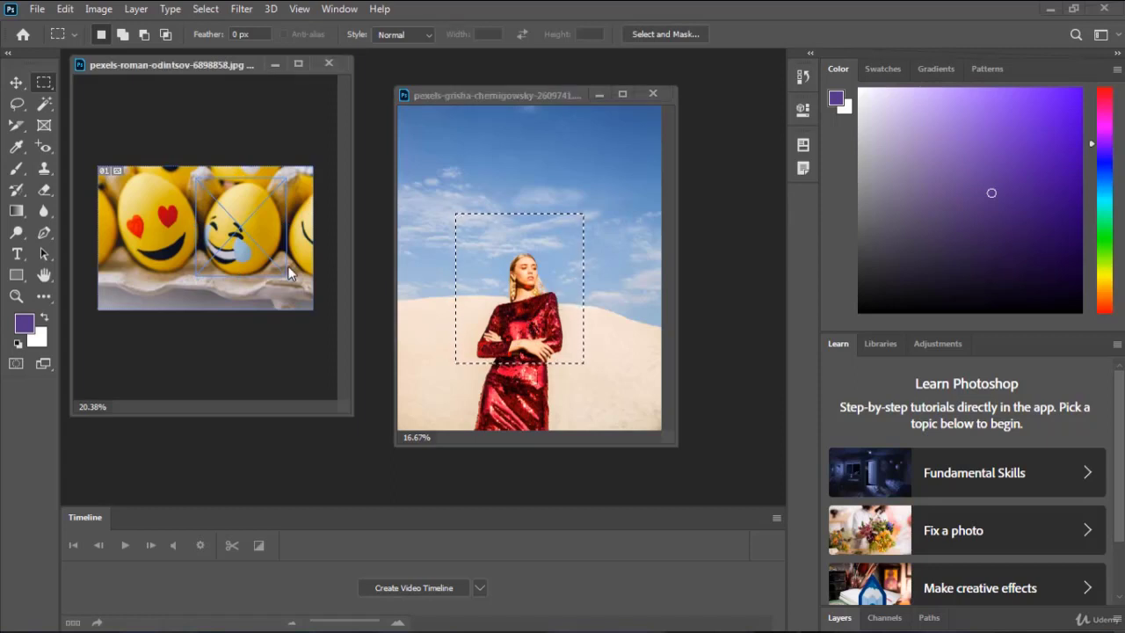
pyautogui.moveTo(287, 273); pyautogui.dragTo(258, 237)
pyautogui.click(16, 83)
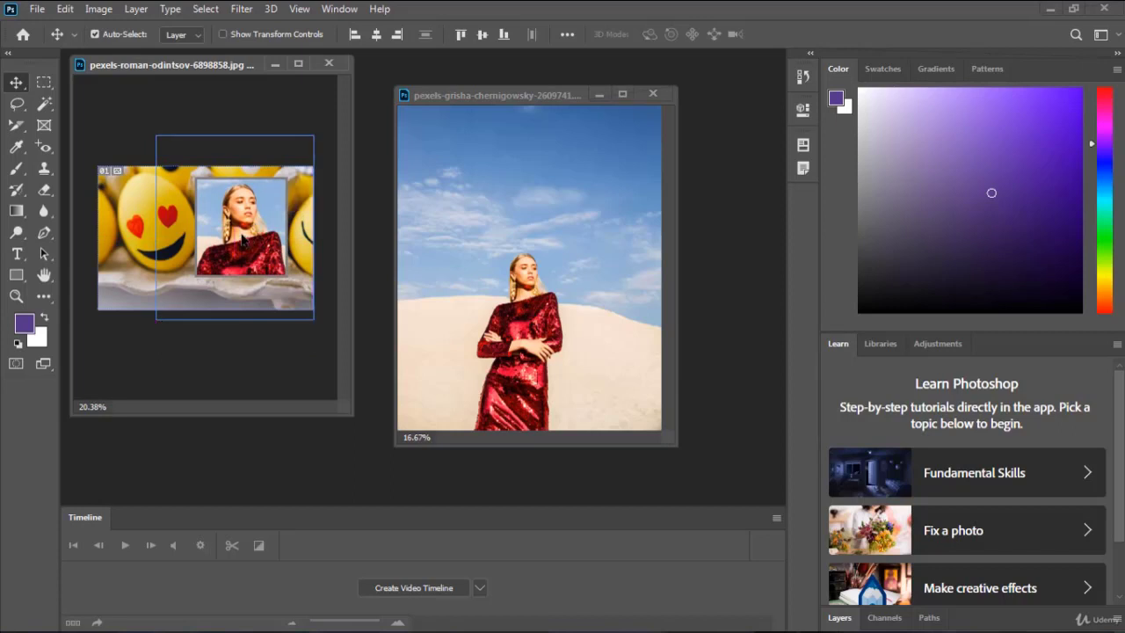
# Step: Shift the woman image down in the frame, then remove the image and the empty frame
pyautogui.click(496, 215)
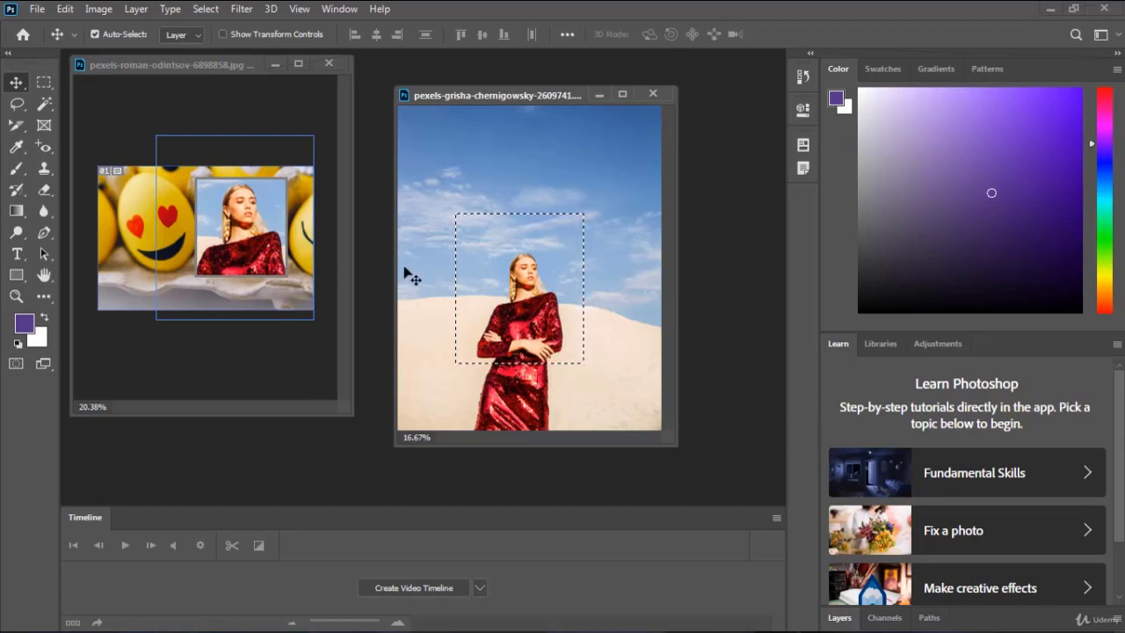
pyautogui.click(271, 282)
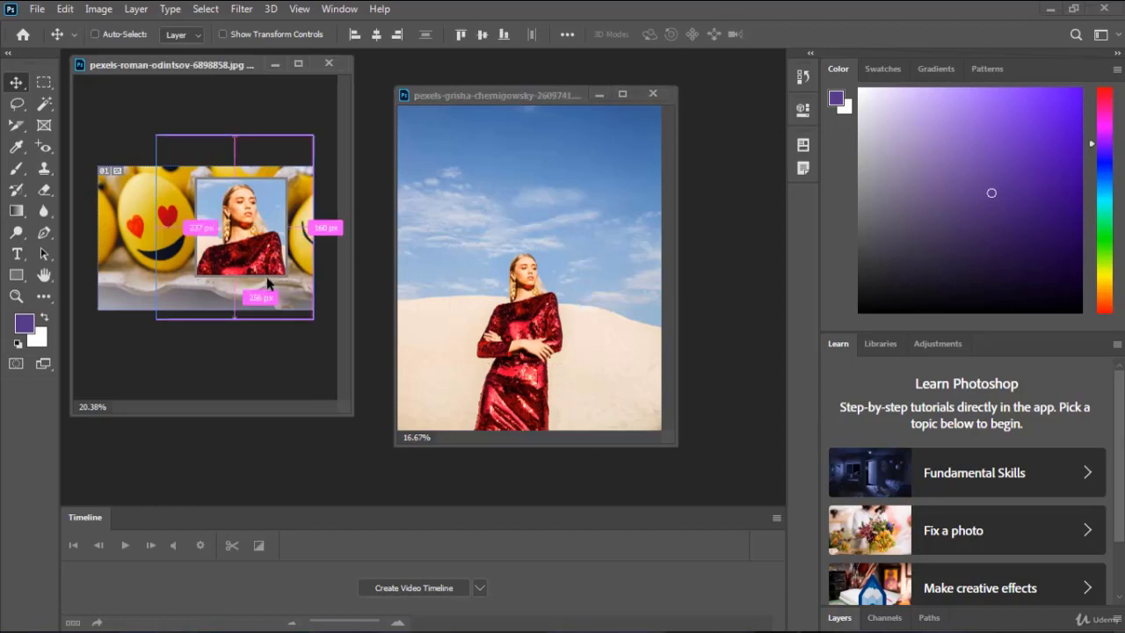
pyautogui.hotkey('shift', 'Down')
pyautogui.hotkey('shift', 'Down')
pyautogui.hotkey('shift', 'Down')
pyautogui.hotkey('ctrl', 't')
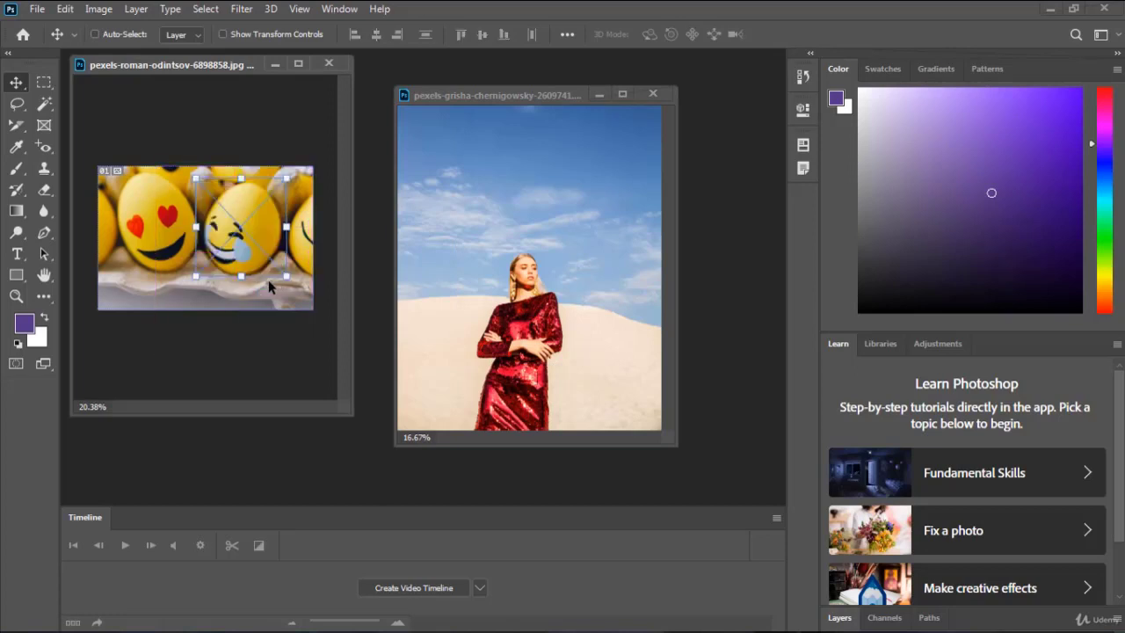
pyautogui.press('Return')
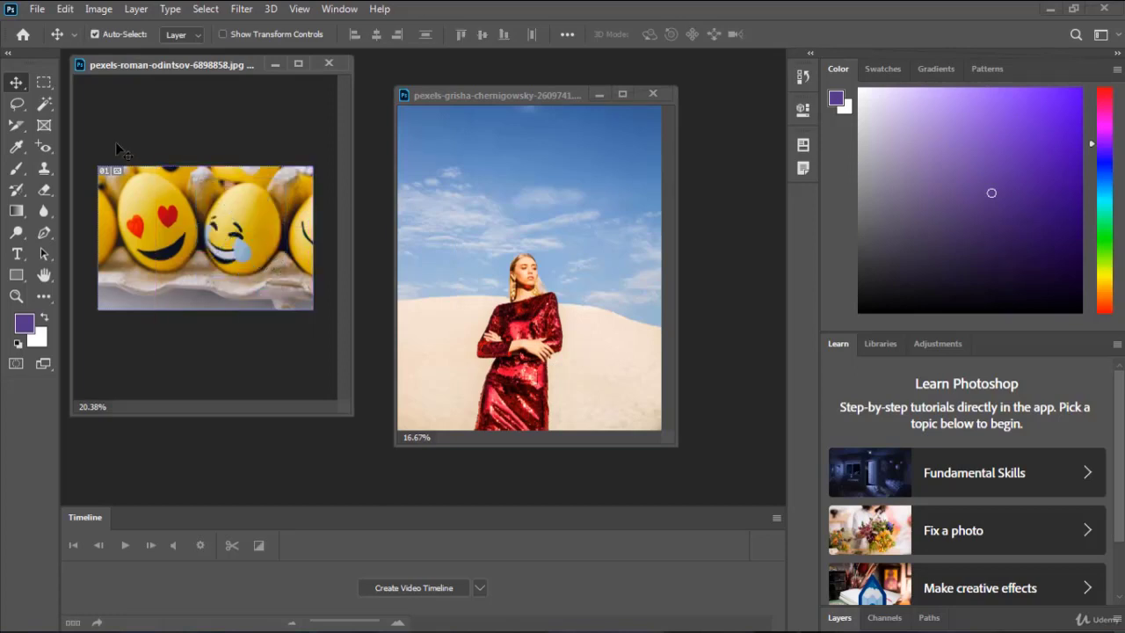
# Step: Draw a placeholder frame around the woman's head in the desert portrait
pyautogui.click(539, 217)
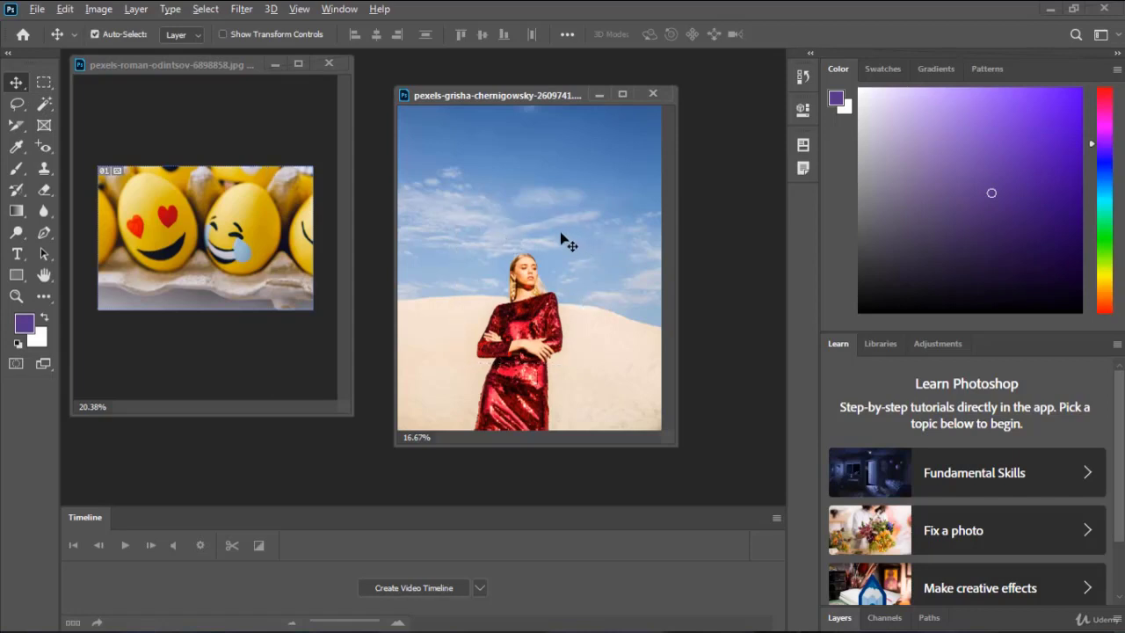
pyautogui.click(42, 83)
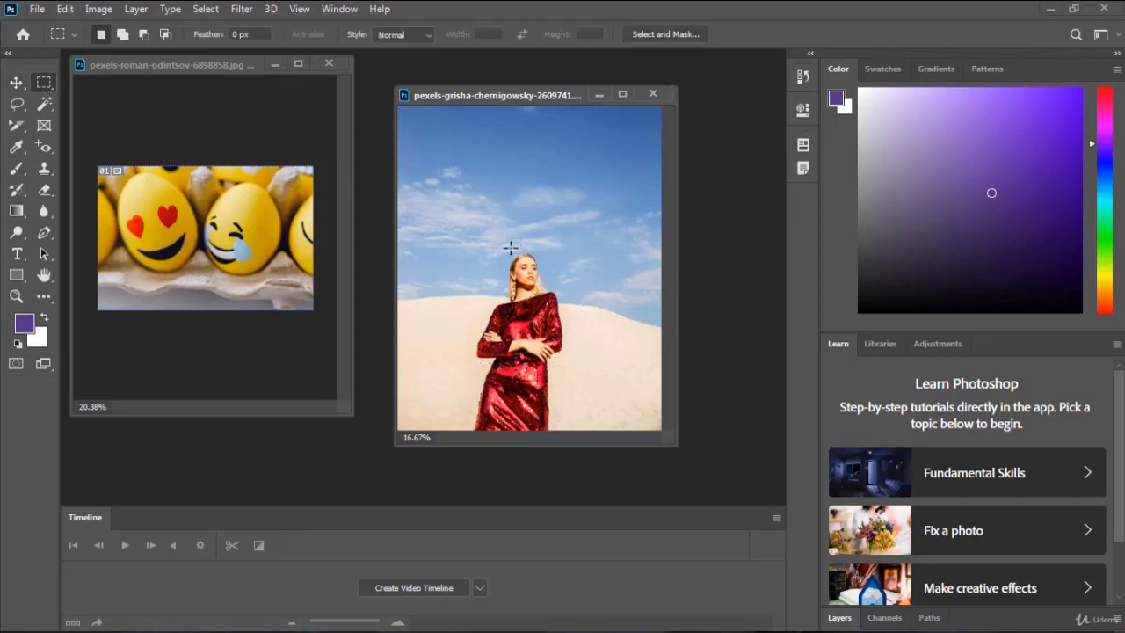
pyautogui.moveTo(505, 252); pyautogui.dragTo(546, 295)
pyautogui.hotkey('ctrl', 'd')
pyautogui.click(46, 127)
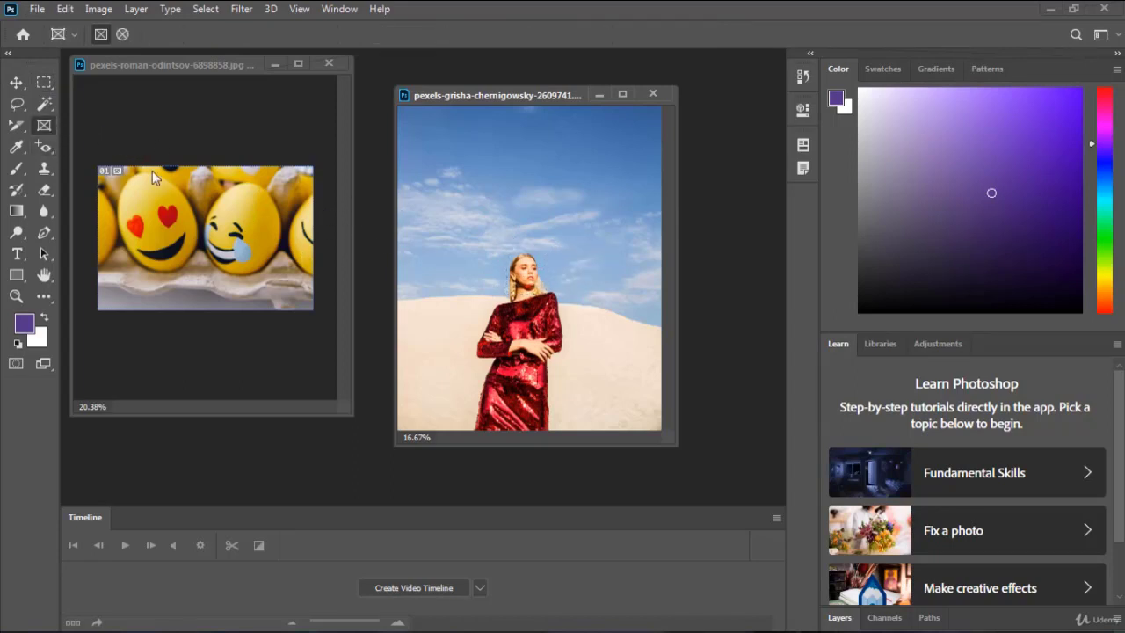
pyautogui.moveTo(505, 251); pyautogui.dragTo(546, 292)
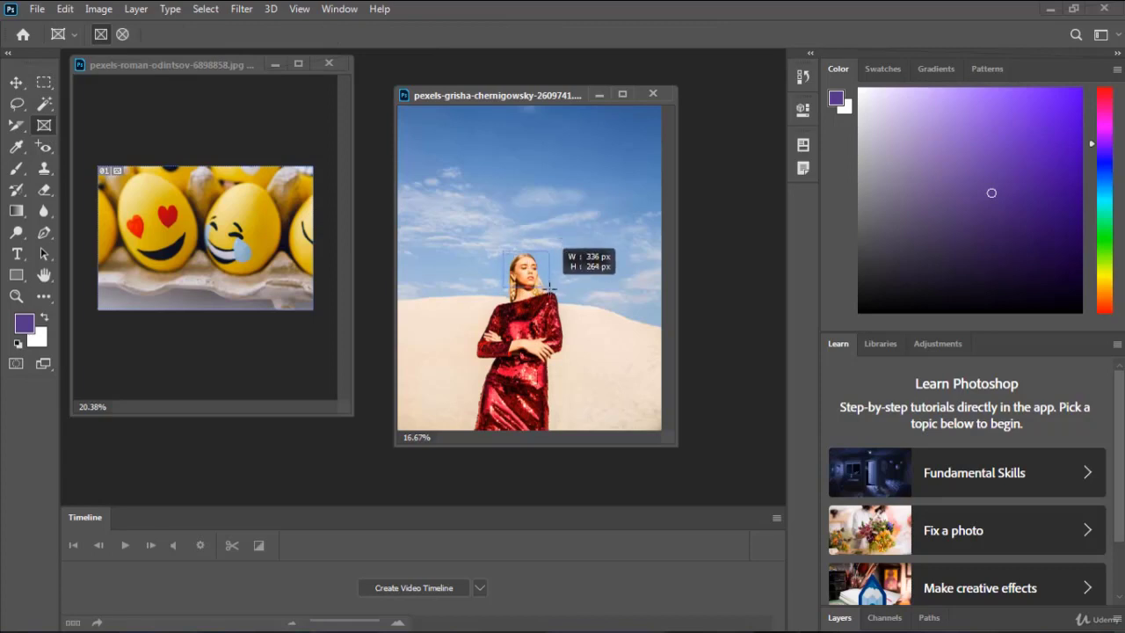
# Step: Select the laughing emoji egg and drop it into the head frame
pyautogui.click(211, 74)
pyautogui.click(44, 83)
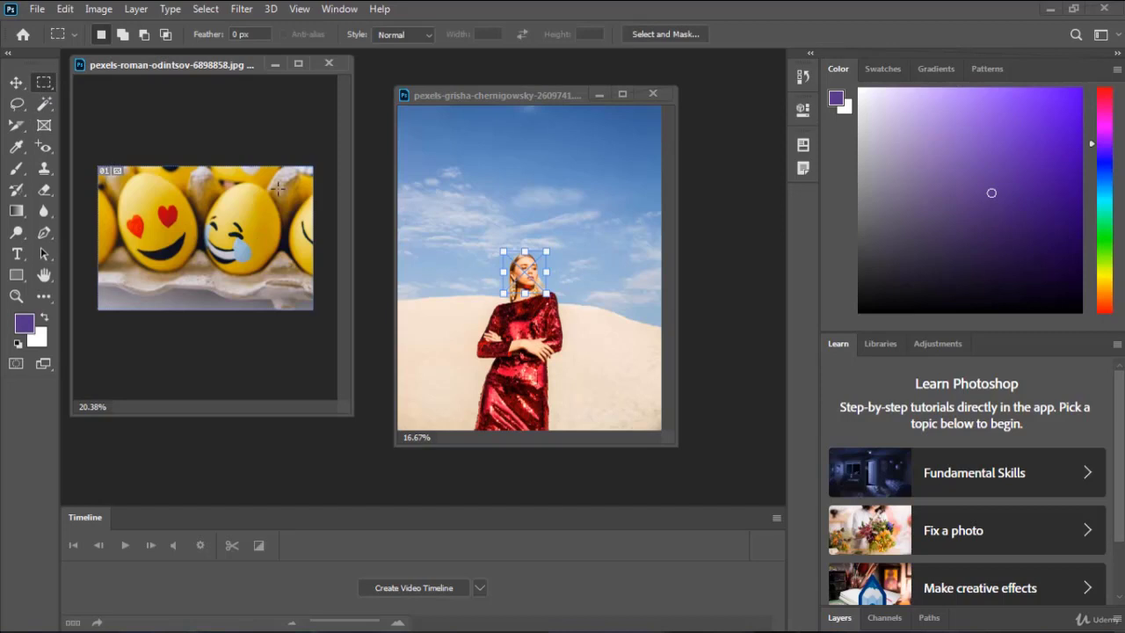
pyautogui.moveTo(285, 173); pyautogui.dragTo(195, 283)
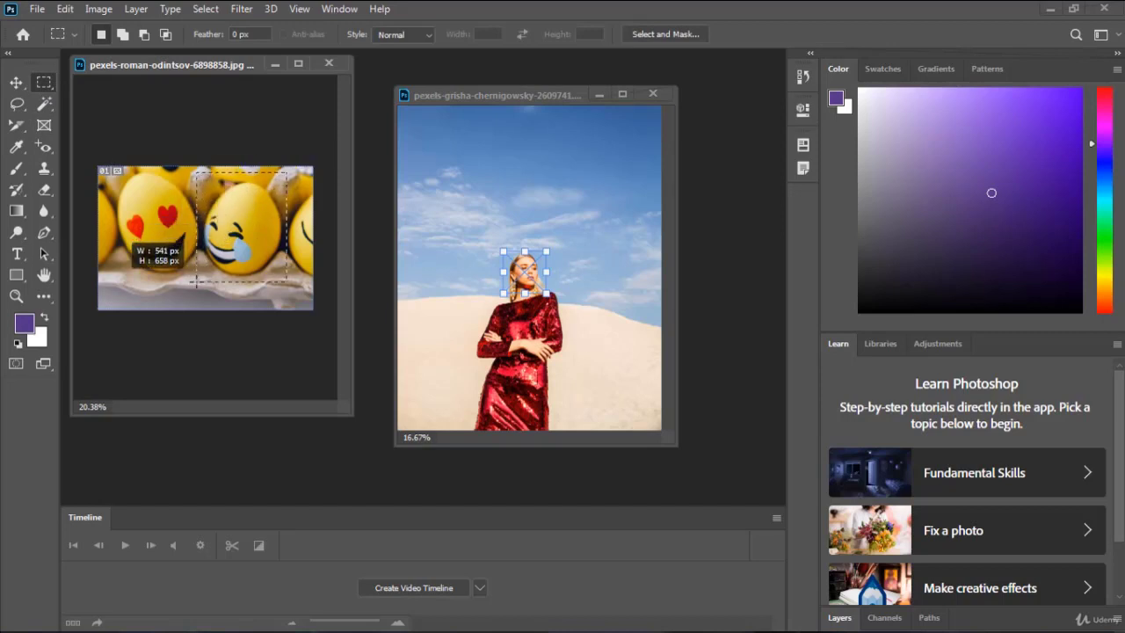
pyautogui.click(507, 97)
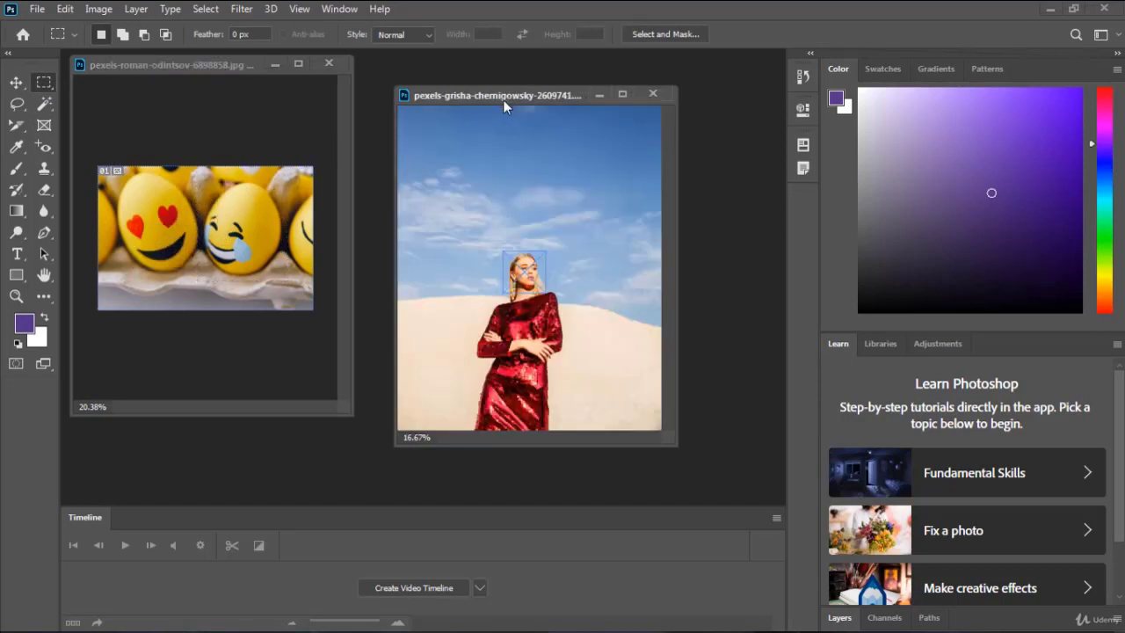
pyautogui.moveTo(484, 252); pyautogui.dragTo(485, 253)
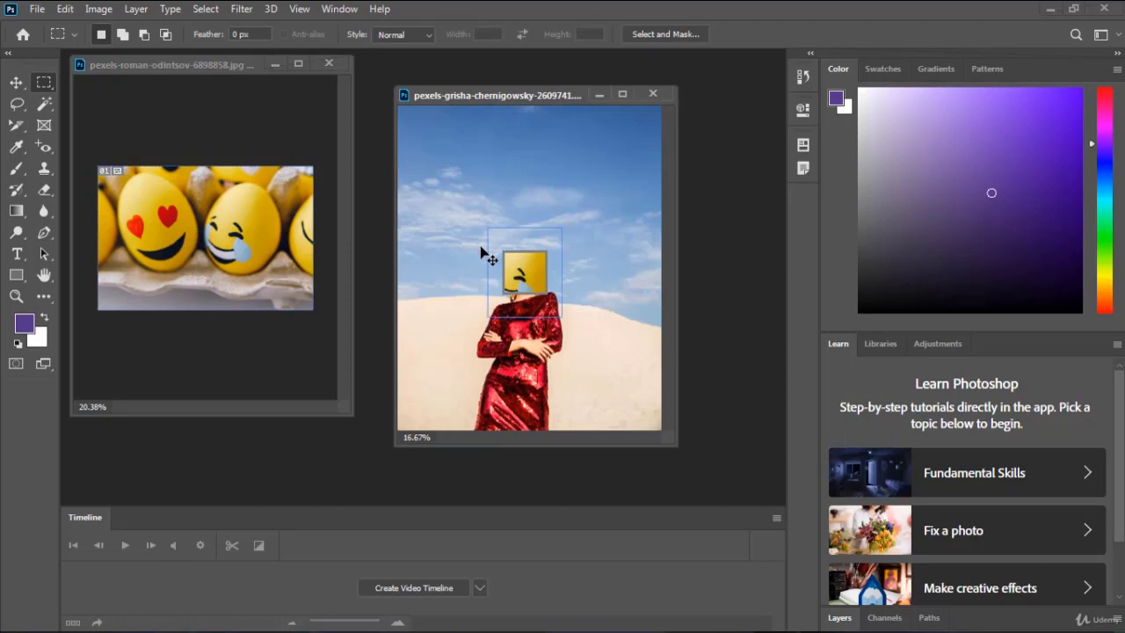
# Step: Move and enlarge the emoji frame so it sits centred over the woman's face
pyautogui.click(15, 82)
pyautogui.moveTo(548, 281)
pyautogui.mouseDown()
pyautogui.moveTo(552, 269)
pyautogui.moveTo(530, 255)
pyautogui.mouseUp()
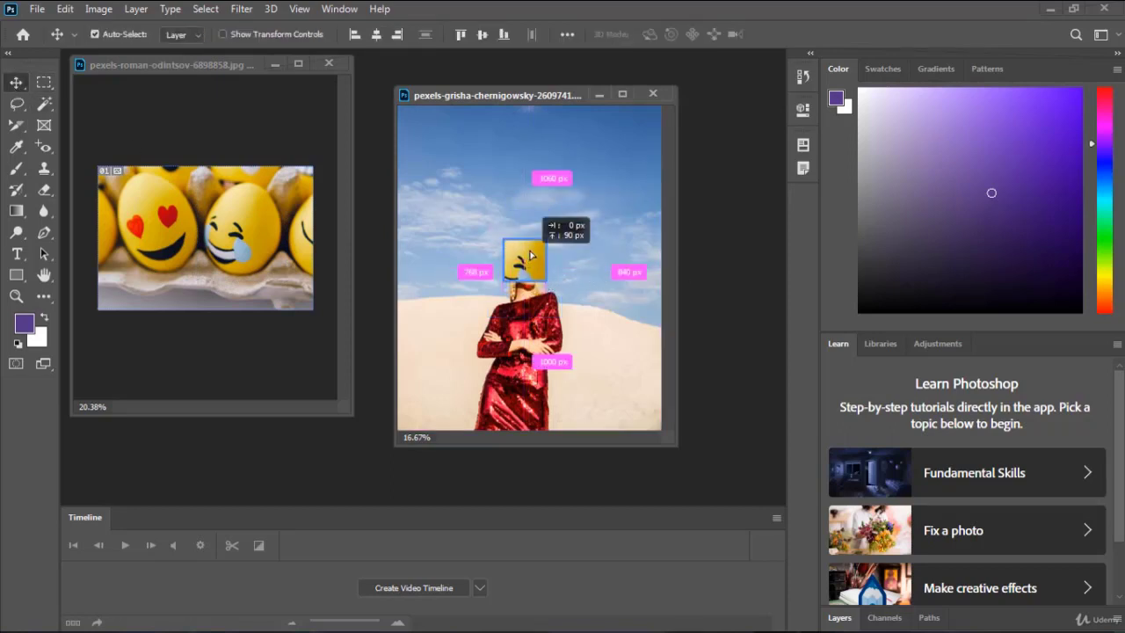
pyautogui.moveTo(530, 255); pyautogui.dragTo(530, 266)
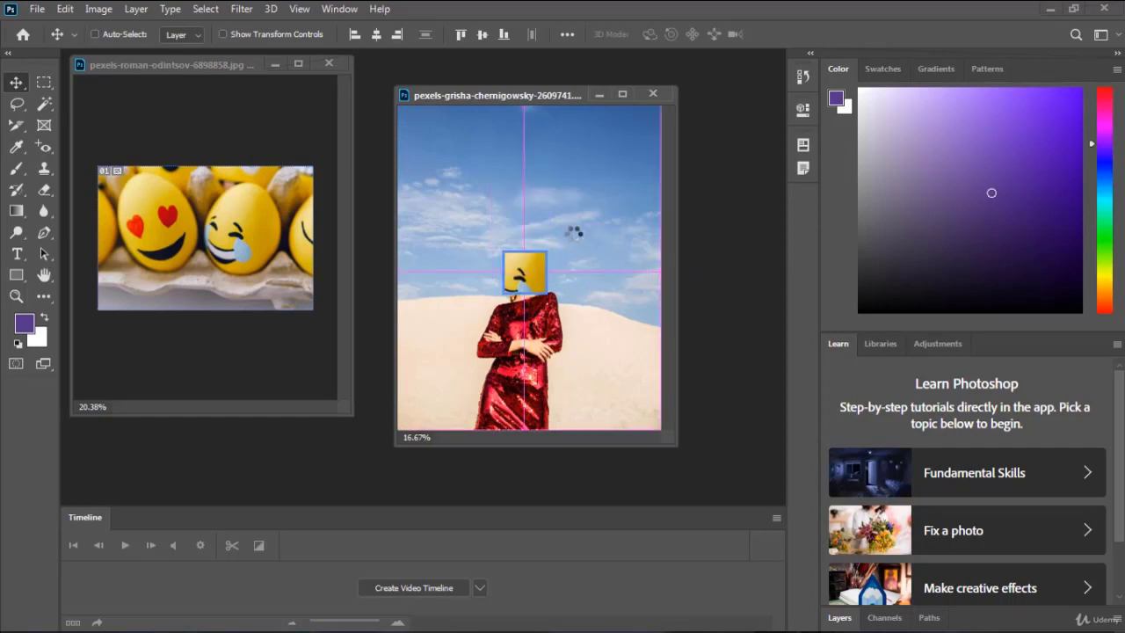
pyautogui.press('t')
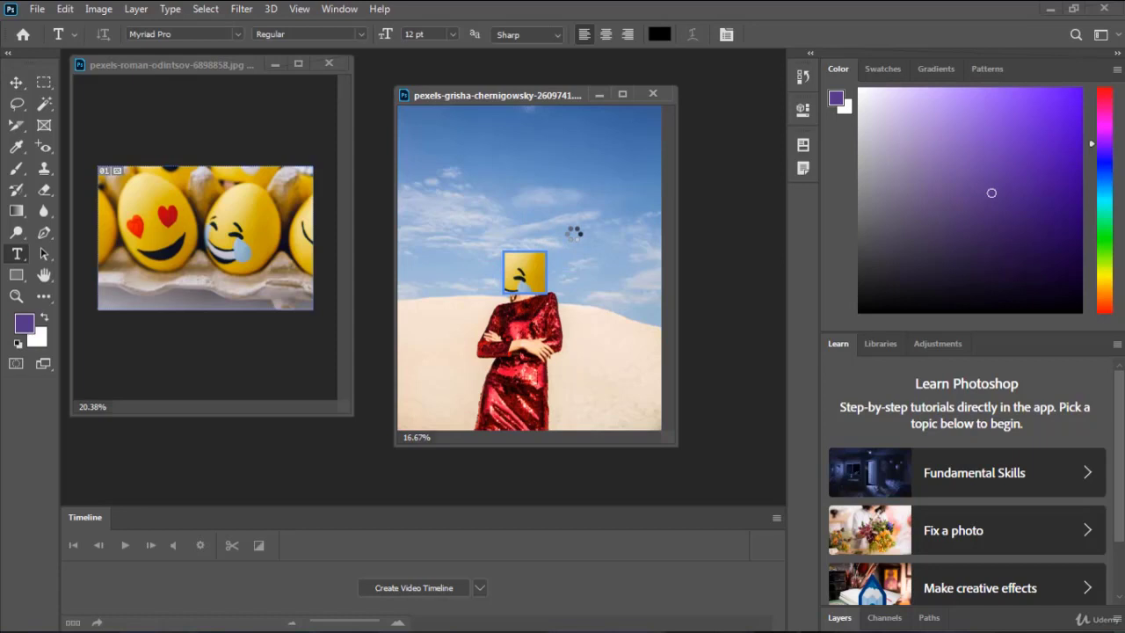
pyautogui.click(16, 91)
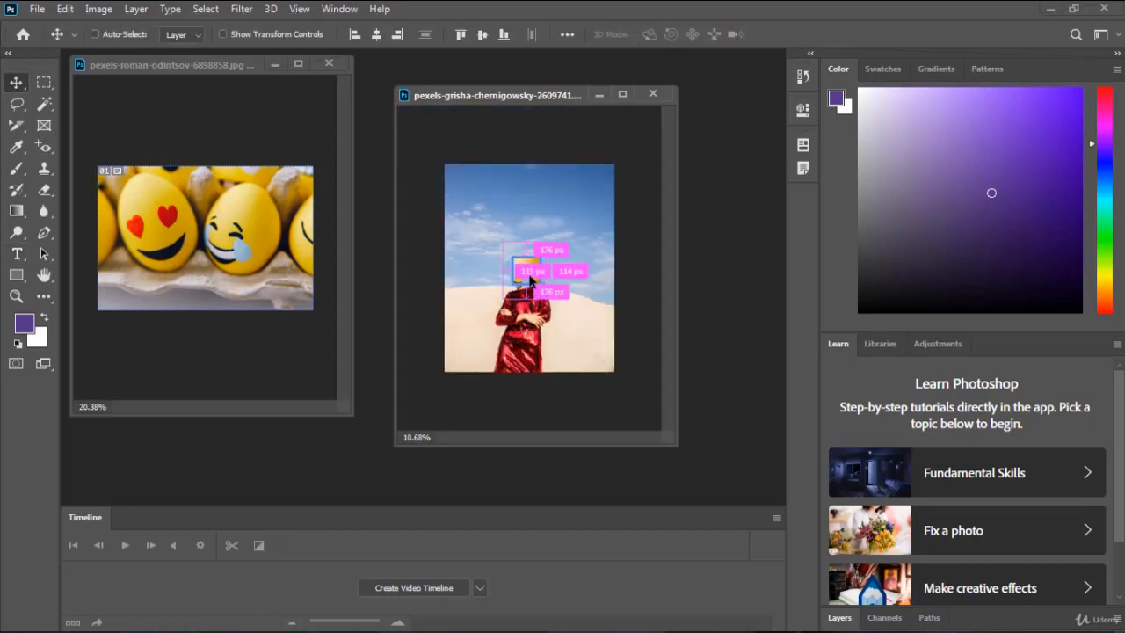
pyautogui.moveTo(530, 280); pyautogui.dragTo(525, 282)
pyautogui.scroll(2, 527, 274)
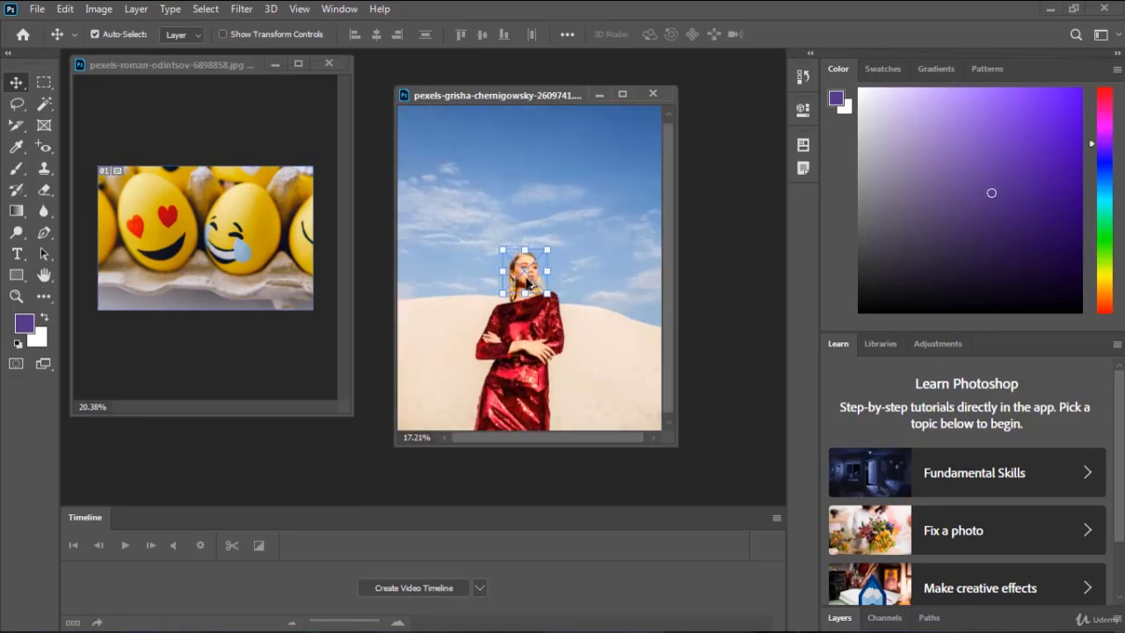
pyautogui.scroll(2, 532, 268)
pyautogui.moveTo(557, 235)
pyautogui.mouseDown()
pyautogui.moveTo(590, 209)
pyautogui.moveTo(543, 245)
pyautogui.mouseUp()
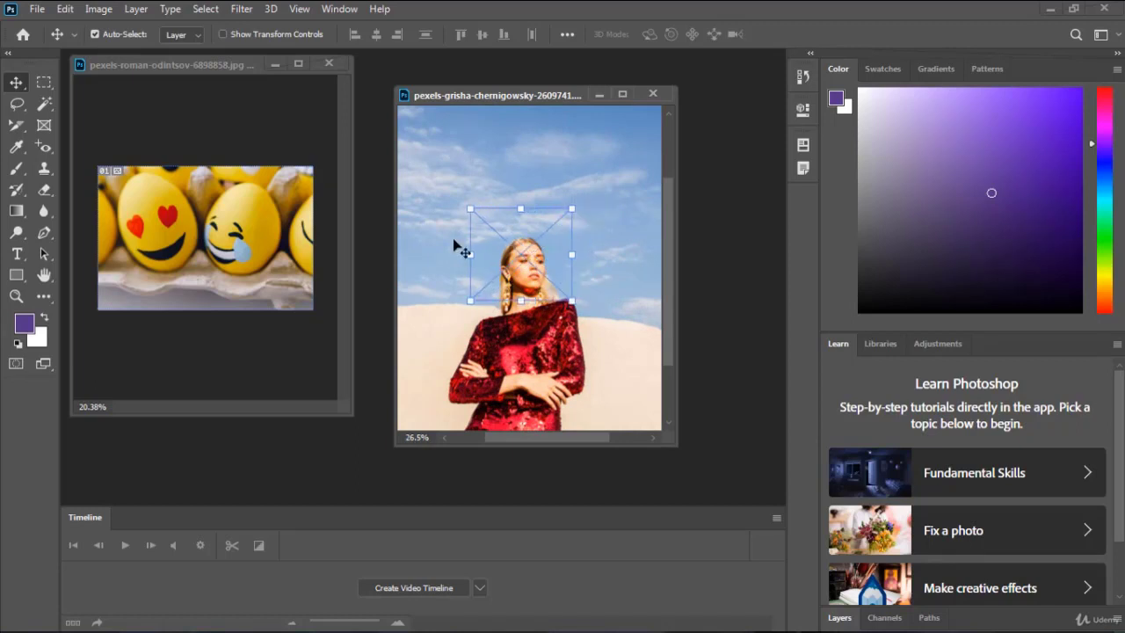
# Step: Paste the emoji egg into the face frame, shift it right, then delete emoji and frame
pyautogui.click(257, 244)
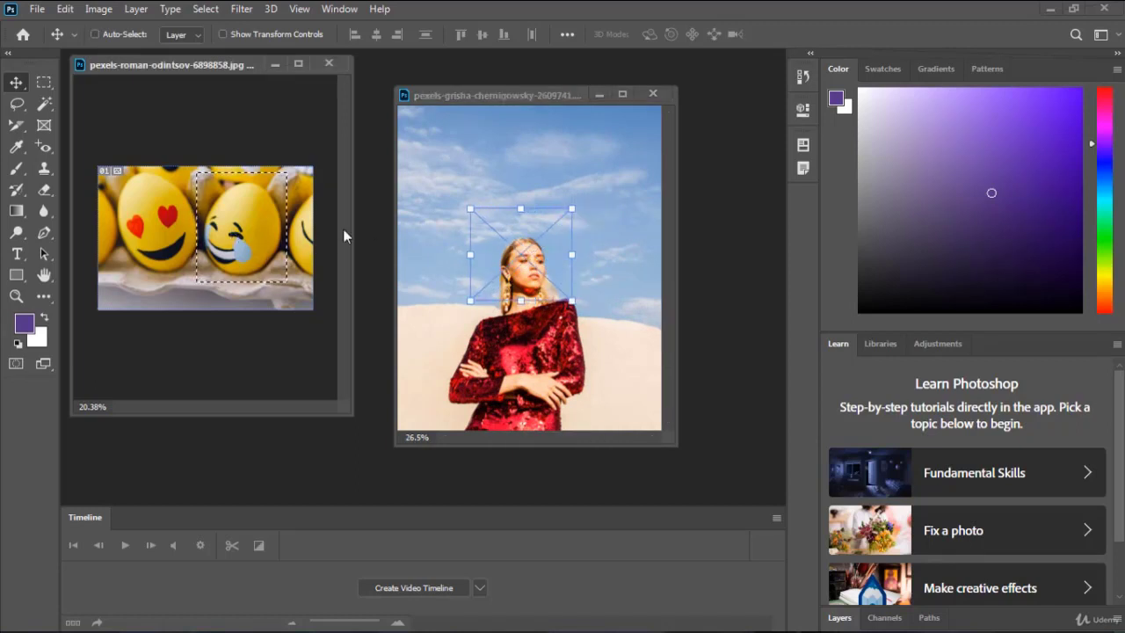
pyautogui.click(492, 341)
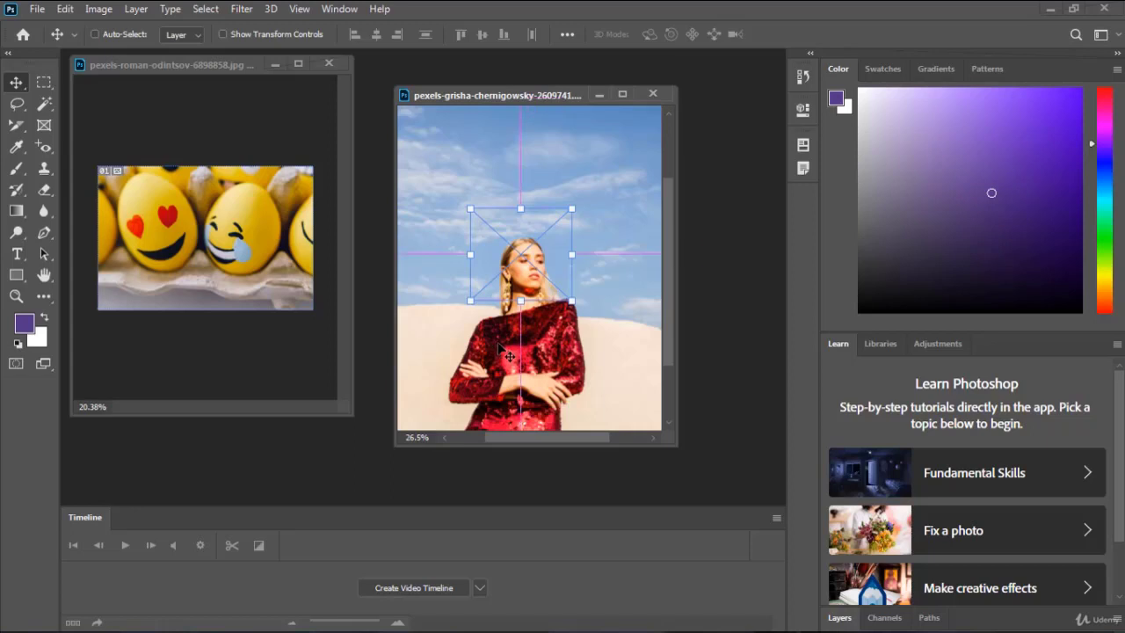
pyautogui.hotkey('ctrl', 'v')
pyautogui.moveTo(530, 266); pyautogui.dragTo(527, 265)
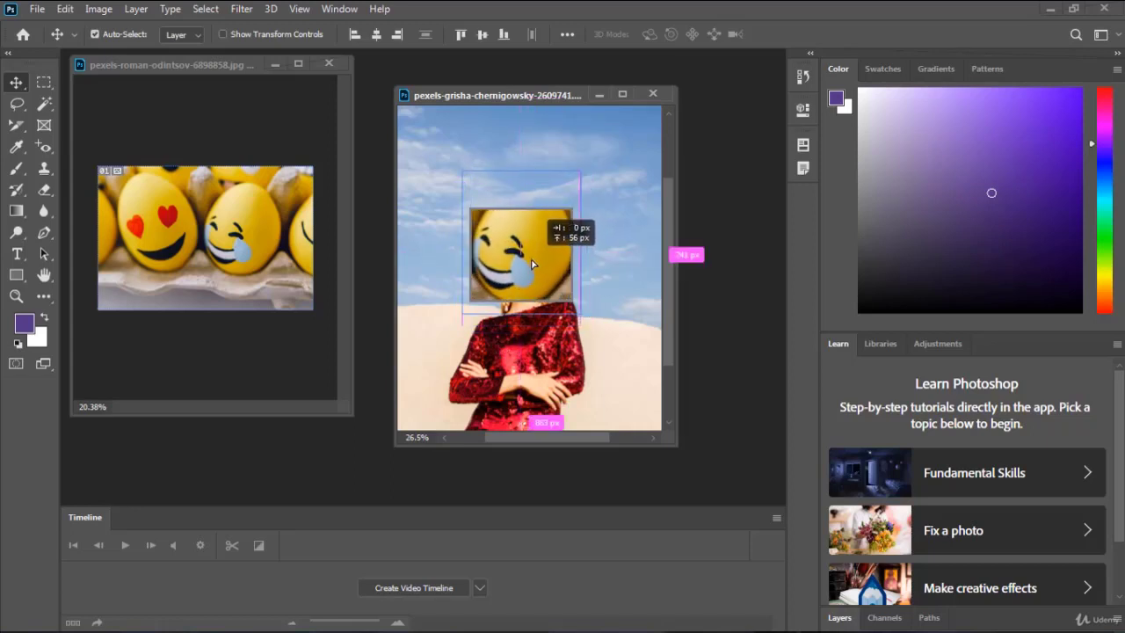
pyautogui.moveTo(527, 266); pyautogui.dragTo(545, 275)
pyautogui.press('Delete')
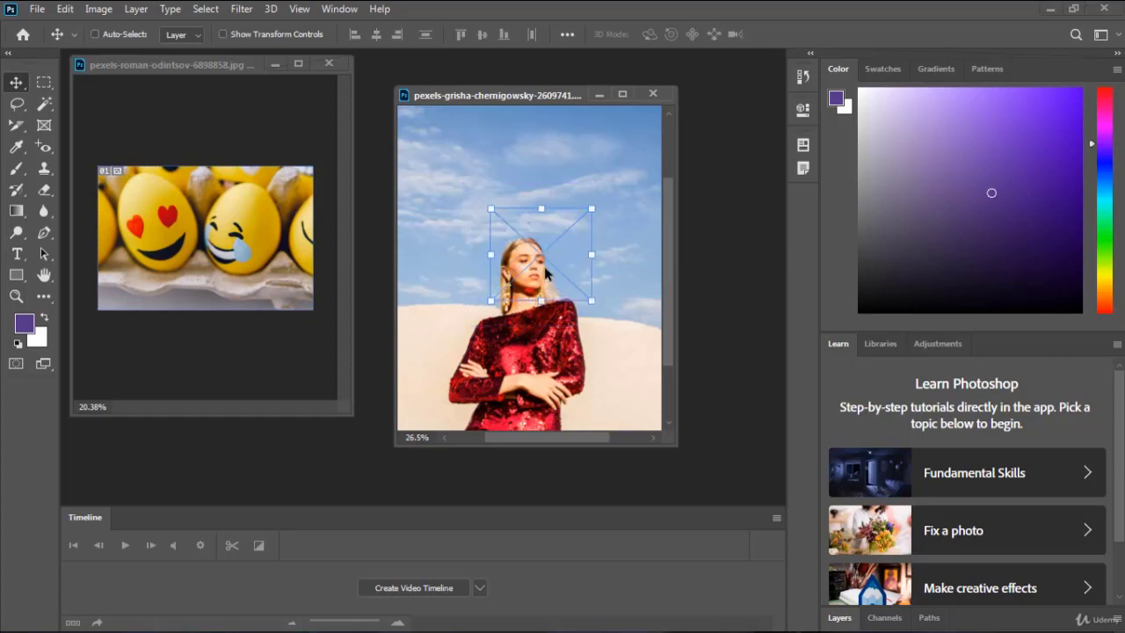
pyautogui.press('Delete')
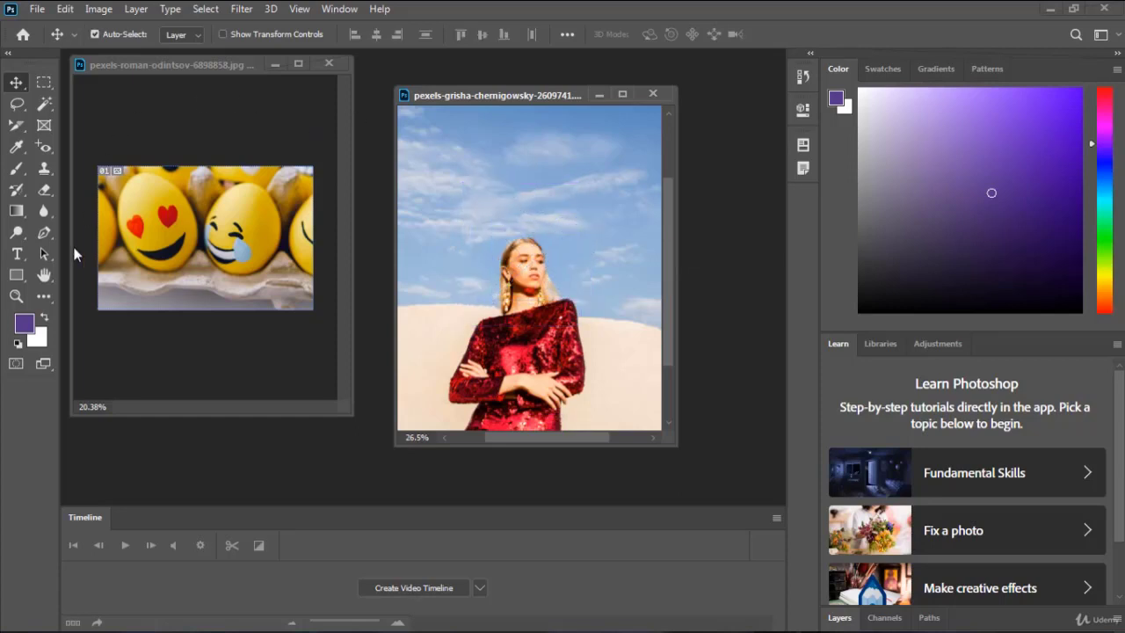
# Step: Draw an elliptical frame over the woman's head and paste the laughing egg onto her face
pyautogui.click(48, 128)
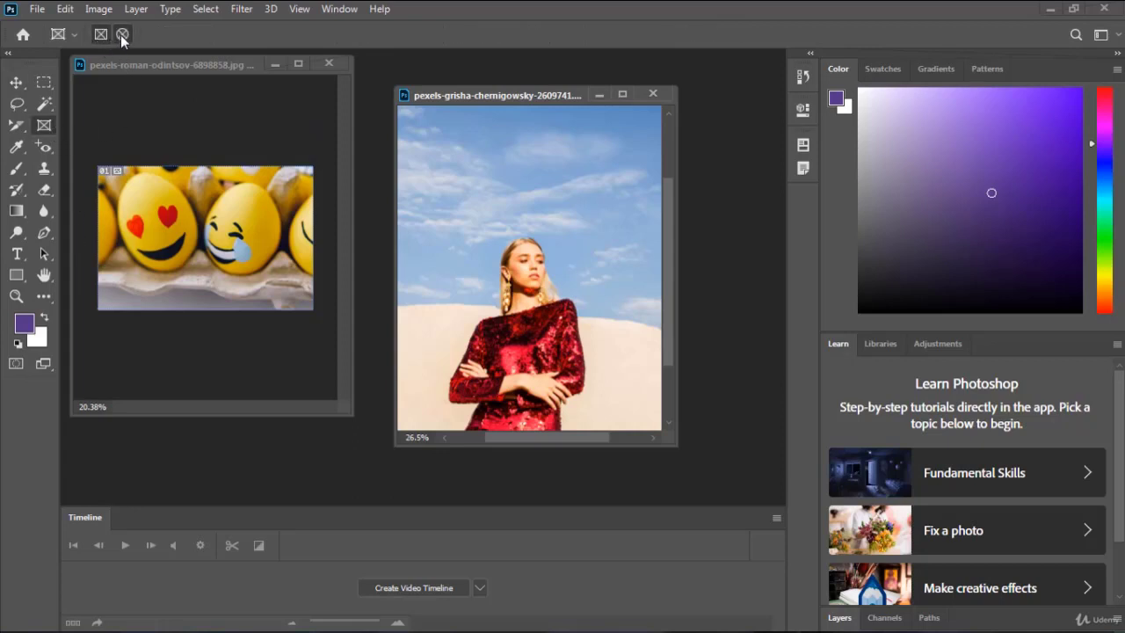
pyautogui.moveTo(480, 220); pyautogui.dragTo(576, 311)
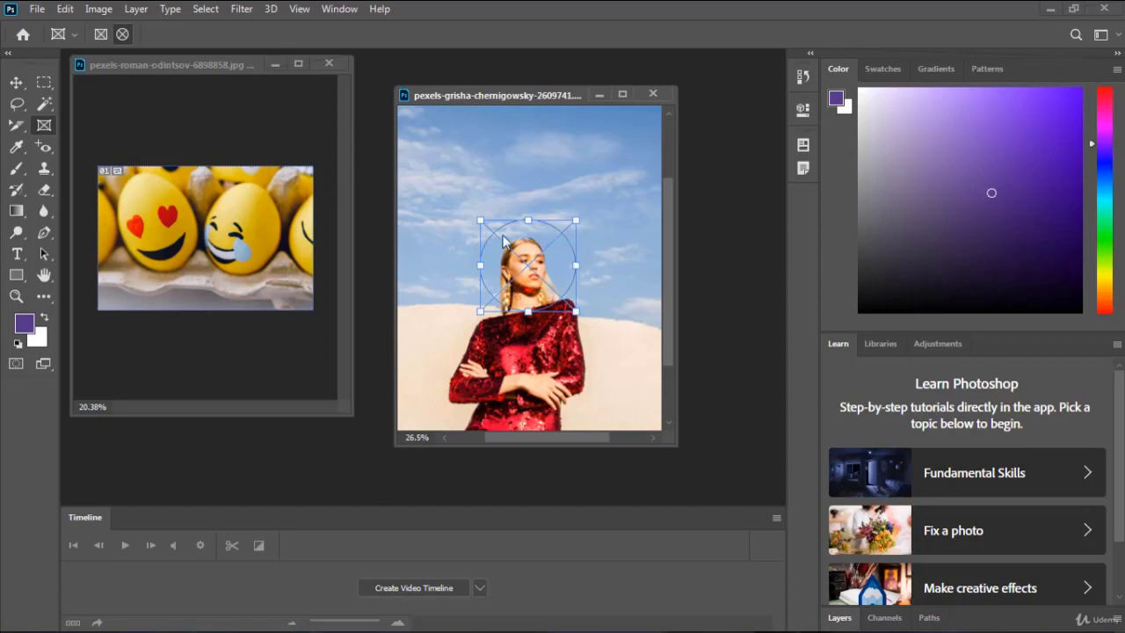
pyautogui.moveTo(195, 172); pyautogui.dragTo(288, 283)
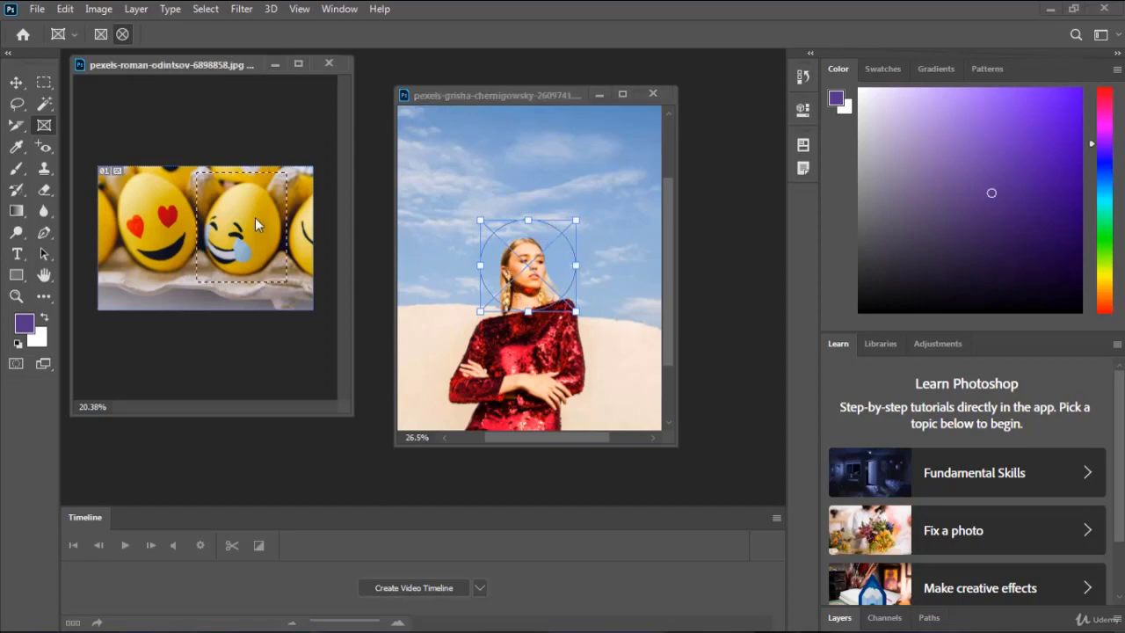
pyautogui.click(507, 187)
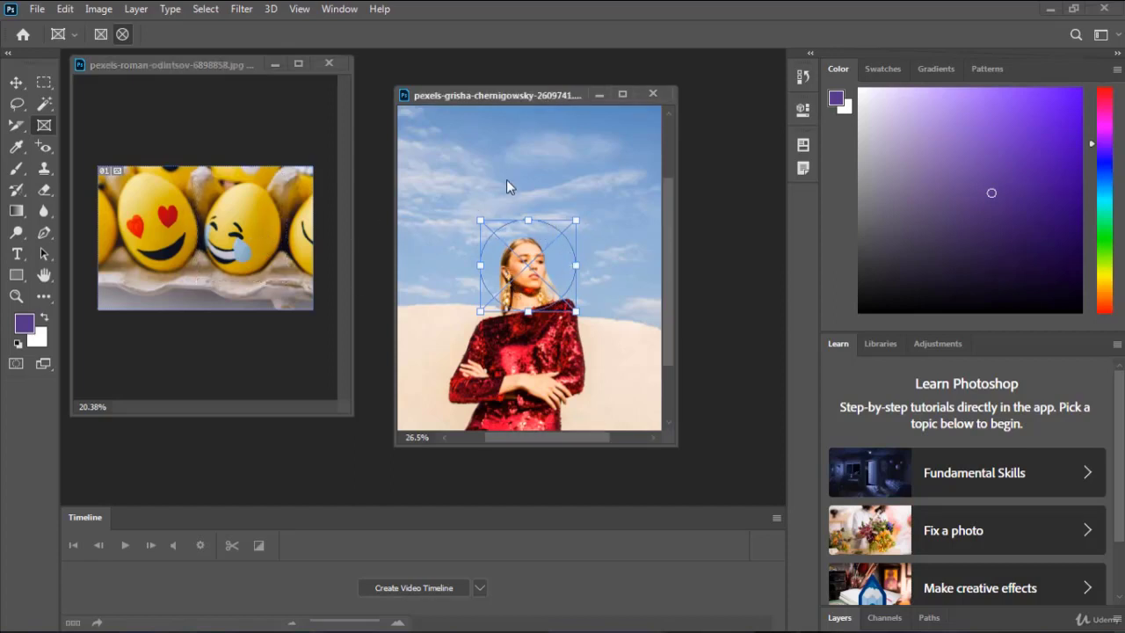
pyautogui.hotkey('ctrl', 'v')
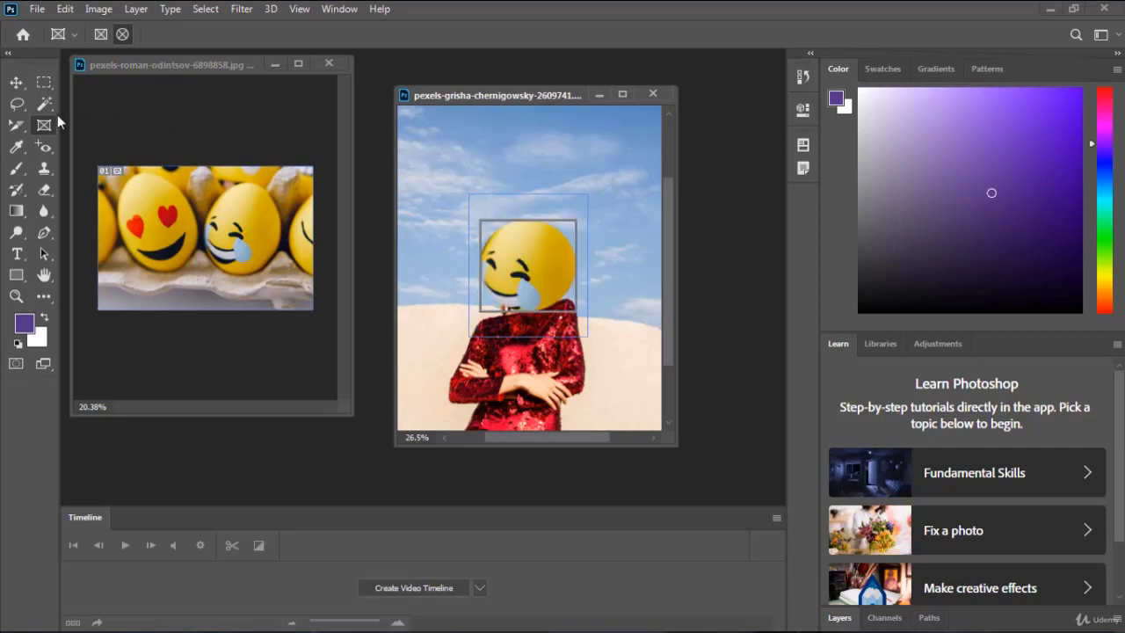
pyautogui.click(24, 83)
pyautogui.moveTo(525, 232); pyautogui.dragTo(524, 263)
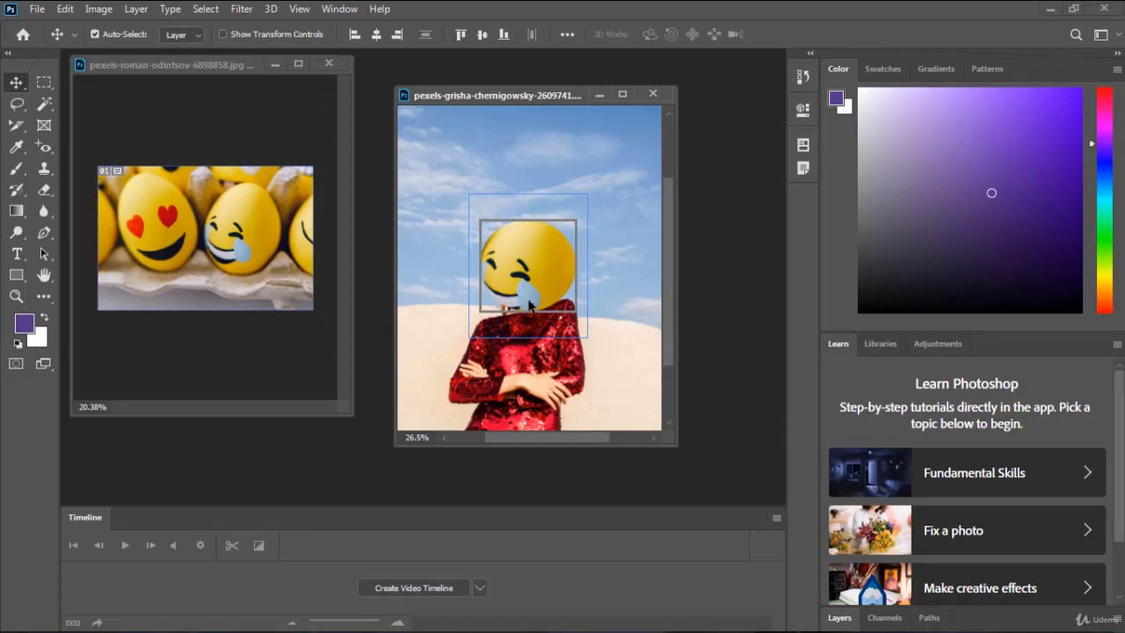
# Step: Flip the emoji horizontally, rotate it to about -141.5° and scale it to about 88%
pyautogui.scroll(-2, 552, 261)
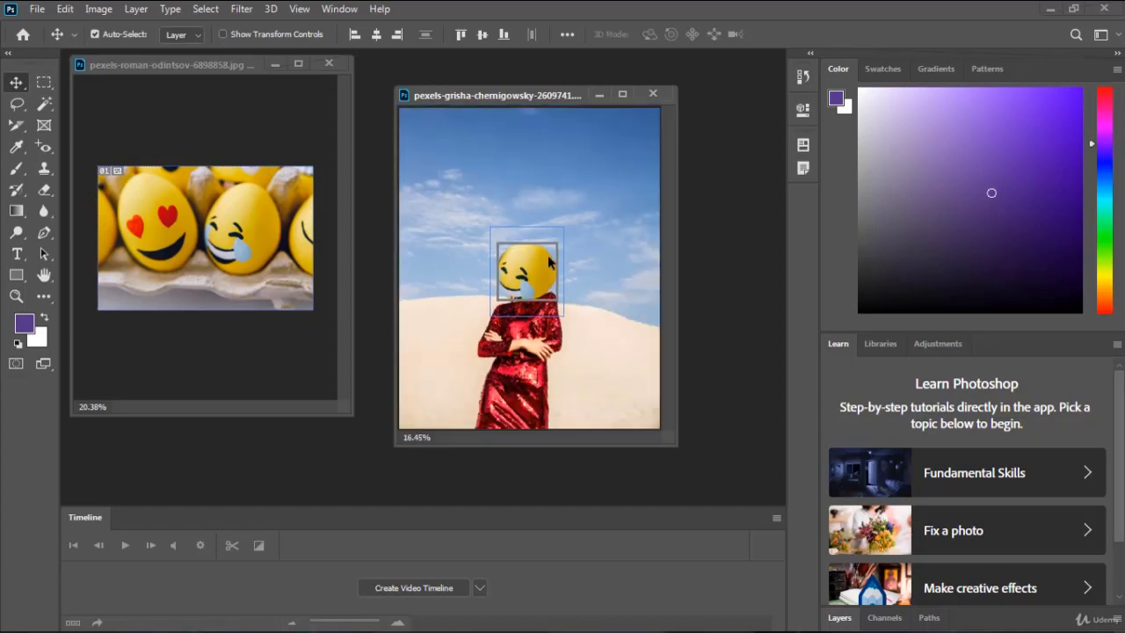
pyautogui.click(70, 9)
pyautogui.moveTo(184, 385)
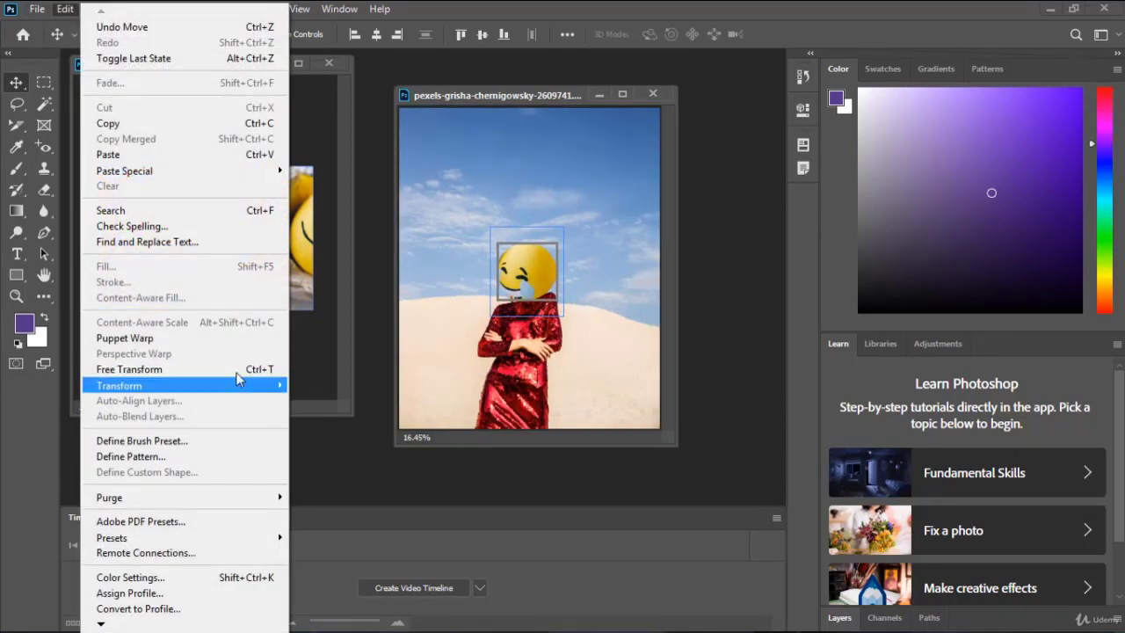
pyautogui.click(356, 369)
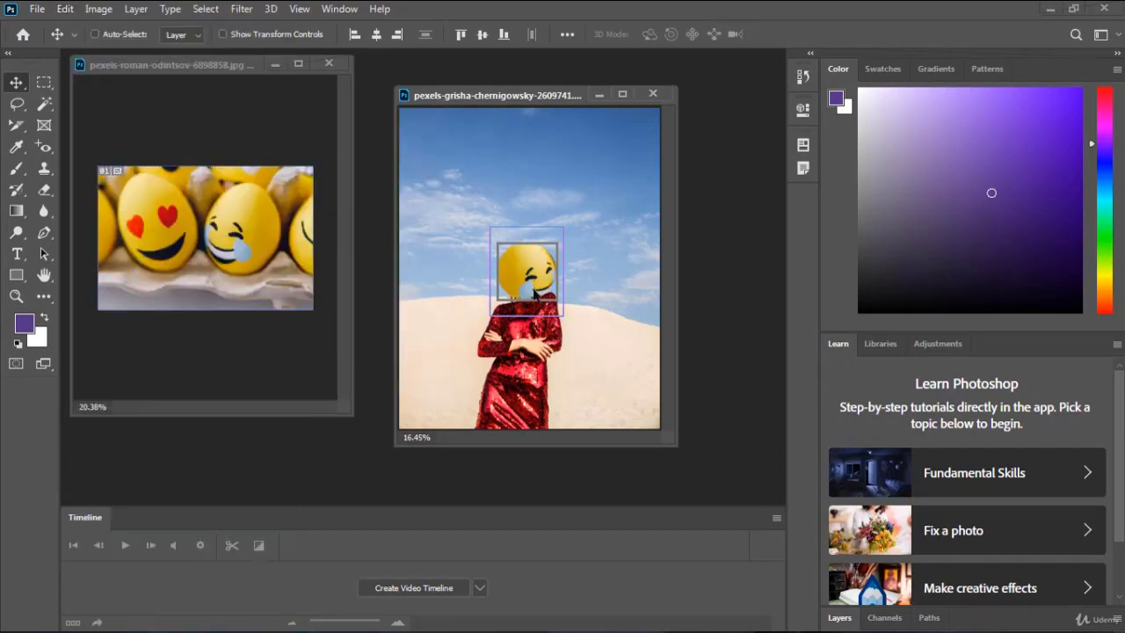
pyautogui.hotkey('ctrl', 't')
pyautogui.moveTo(492, 195); pyautogui.dragTo(544, 203)
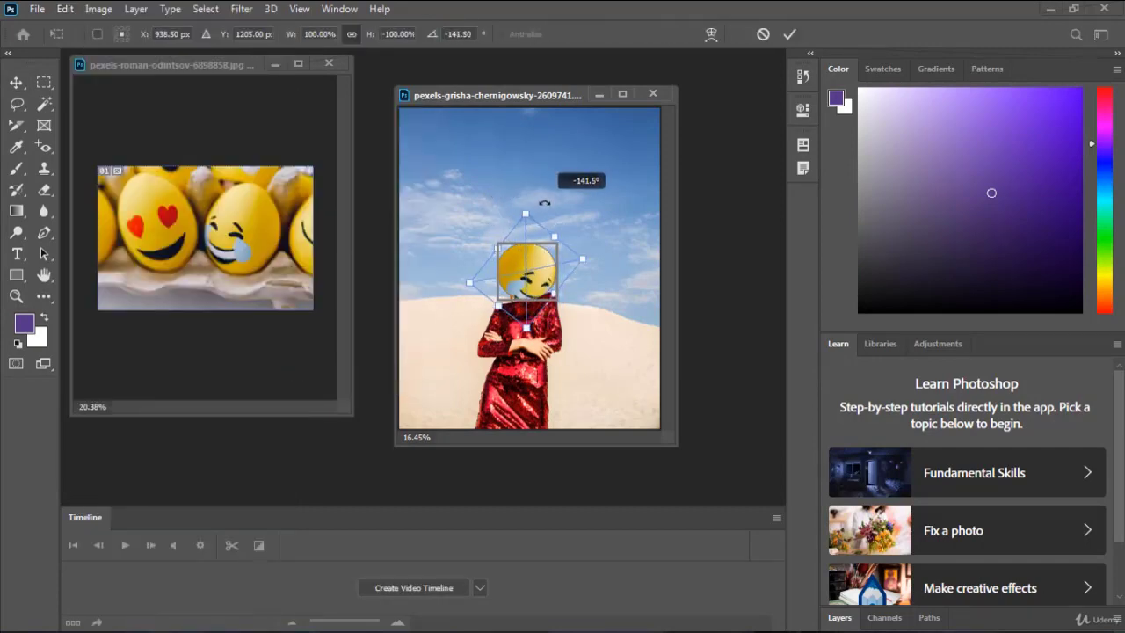
pyautogui.moveTo(527, 264); pyautogui.dragTo(528, 252)
pyautogui.moveTo(525, 194)
pyautogui.mouseDown()
pyautogui.moveTo(545, 176)
pyautogui.moveTo(510, 166)
pyautogui.mouseUp()
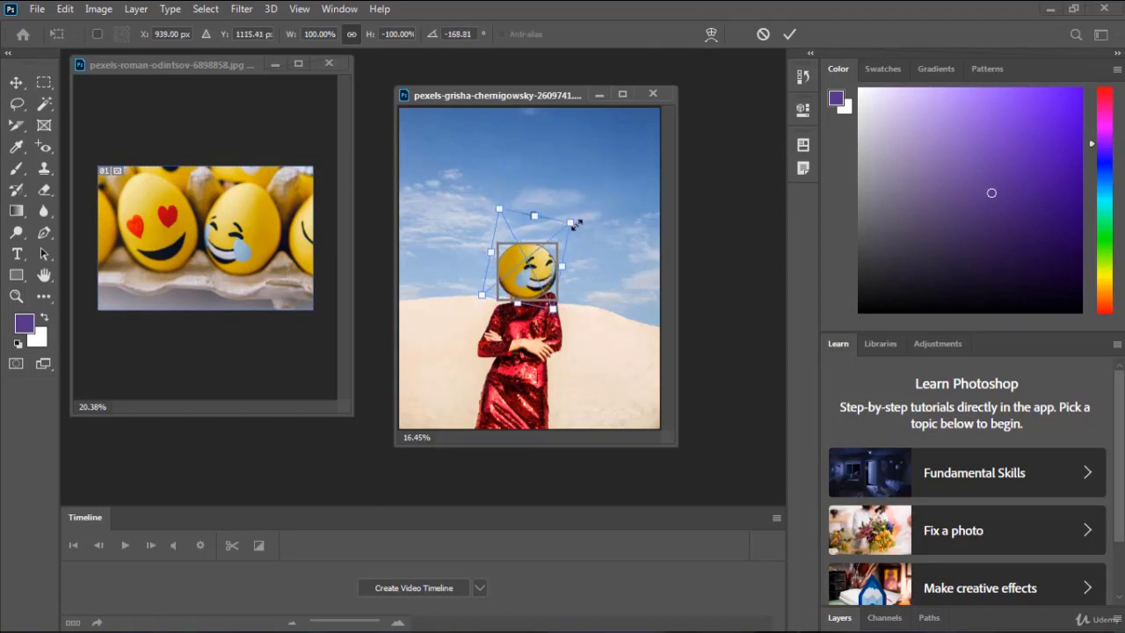
pyautogui.moveTo(570, 222); pyautogui.dragTo(559, 232)
pyautogui.press('Return')
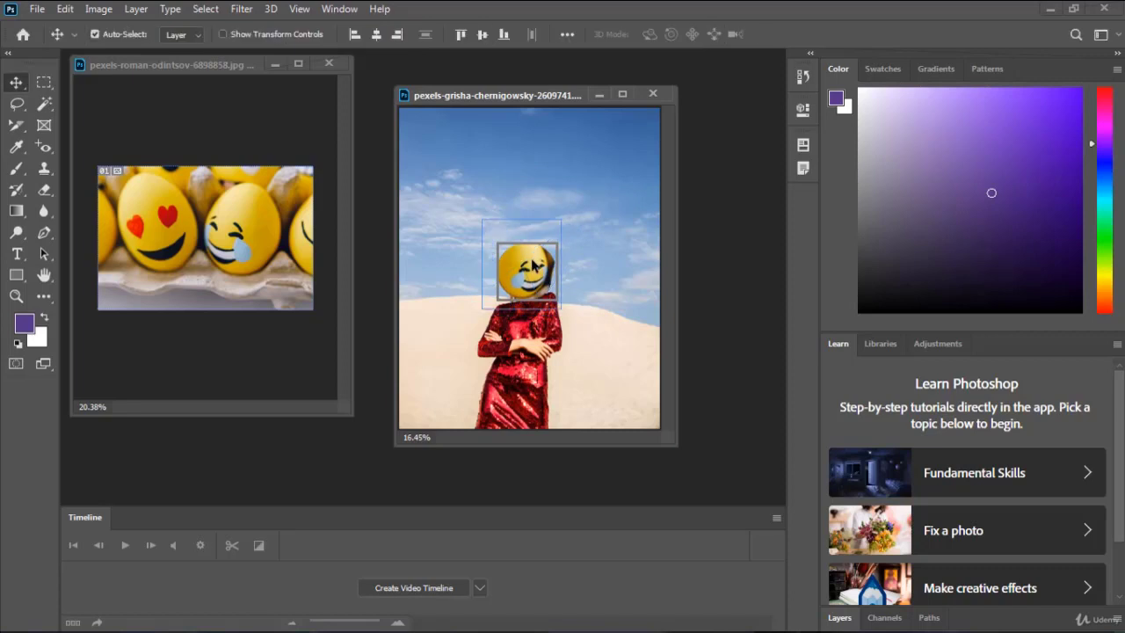
# Step: Nudge the emoji right, then close the desert photo without saving changes
pyautogui.moveTo(535, 267); pyautogui.dragTo(542, 267)
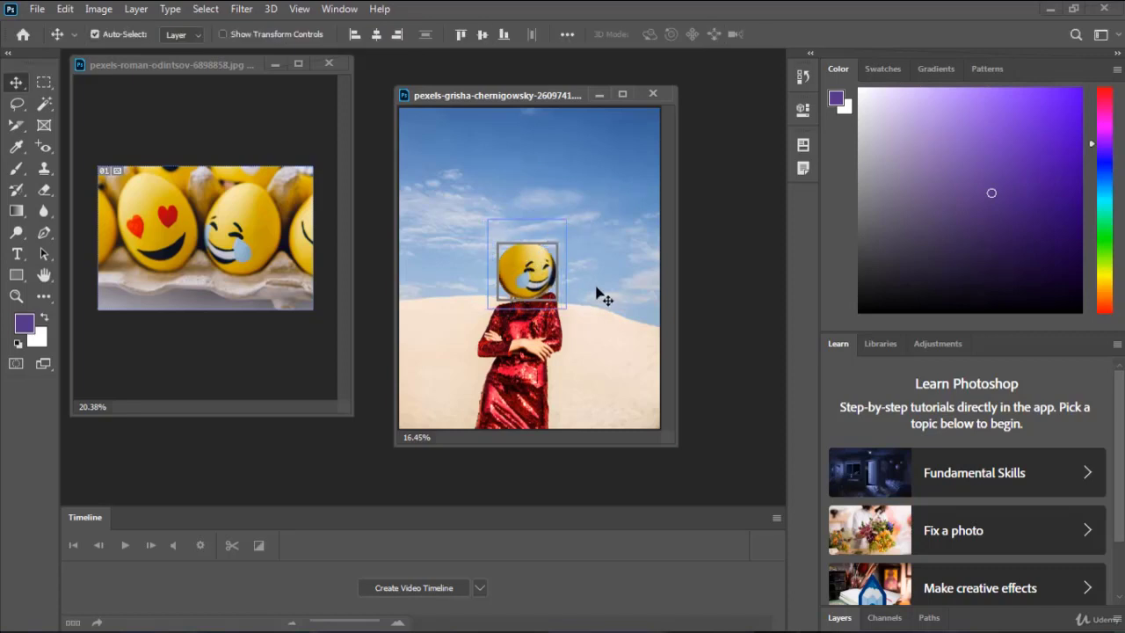
pyautogui.scroll(-3, 597, 294)
pyautogui.scroll(2, 597, 295)
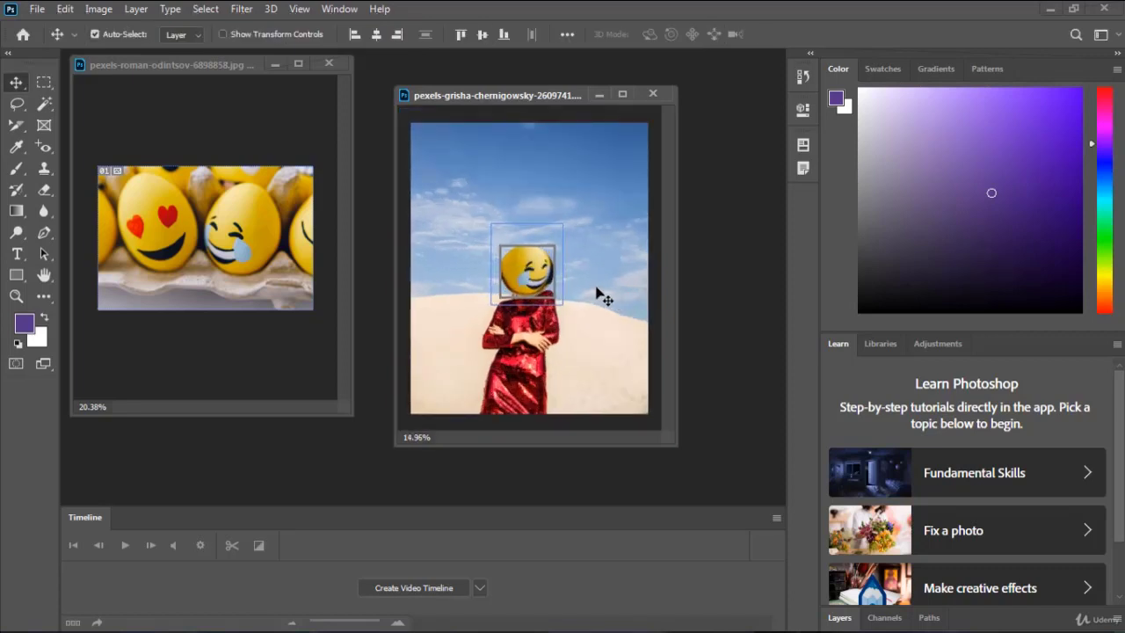
pyautogui.press('ctrl')
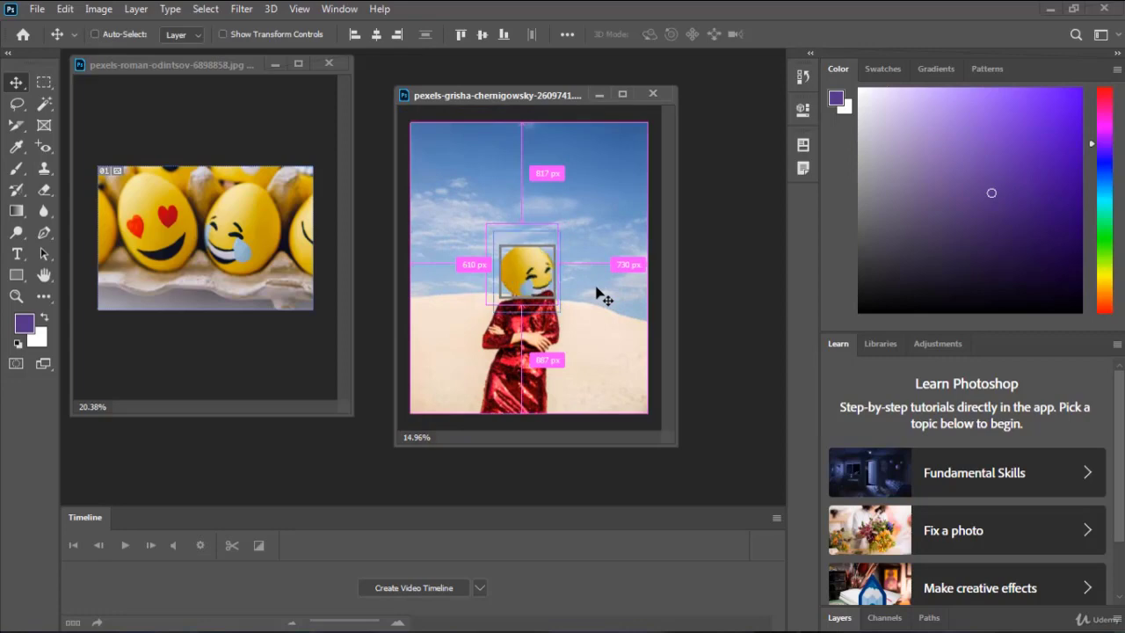
pyautogui.hotkey('ctrl', 't')
pyautogui.press('ctrl')
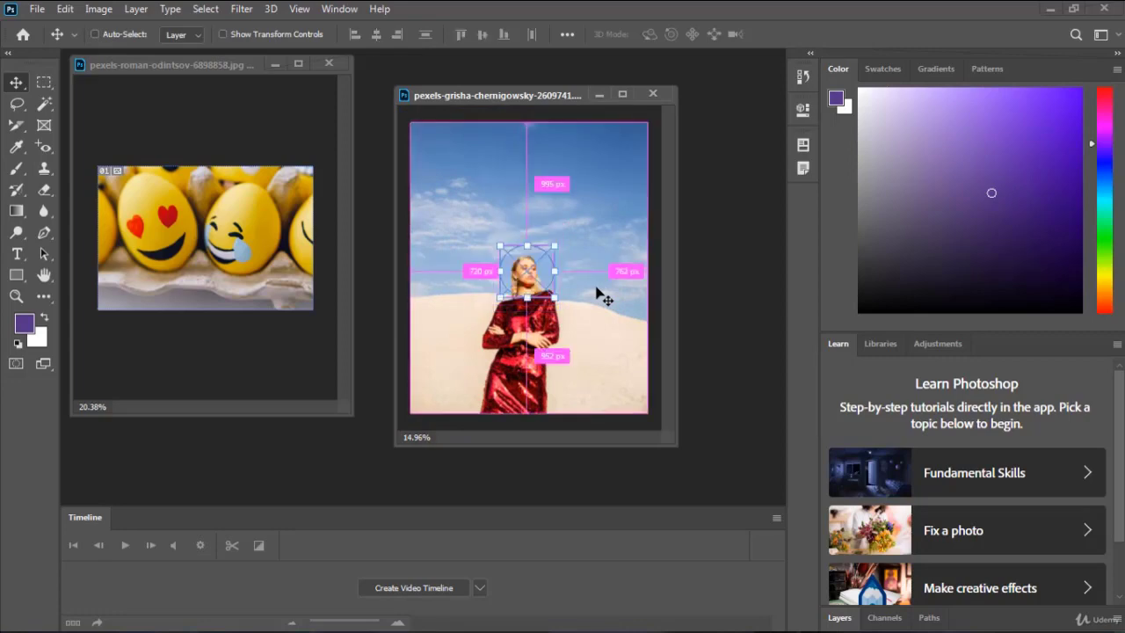
pyautogui.click(653, 95)
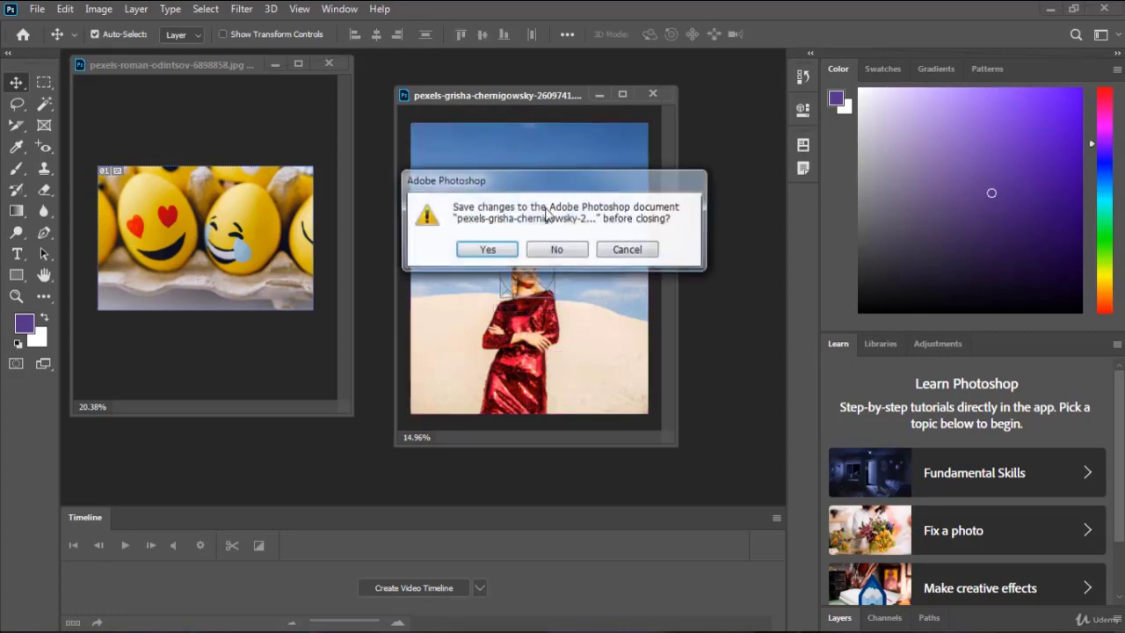
pyautogui.click(556, 250)
# Step: Centre the egg photo window, clear the selection and fit the photo to the workspace
pyautogui.moveTo(252, 78); pyautogui.dragTo(439, 86)
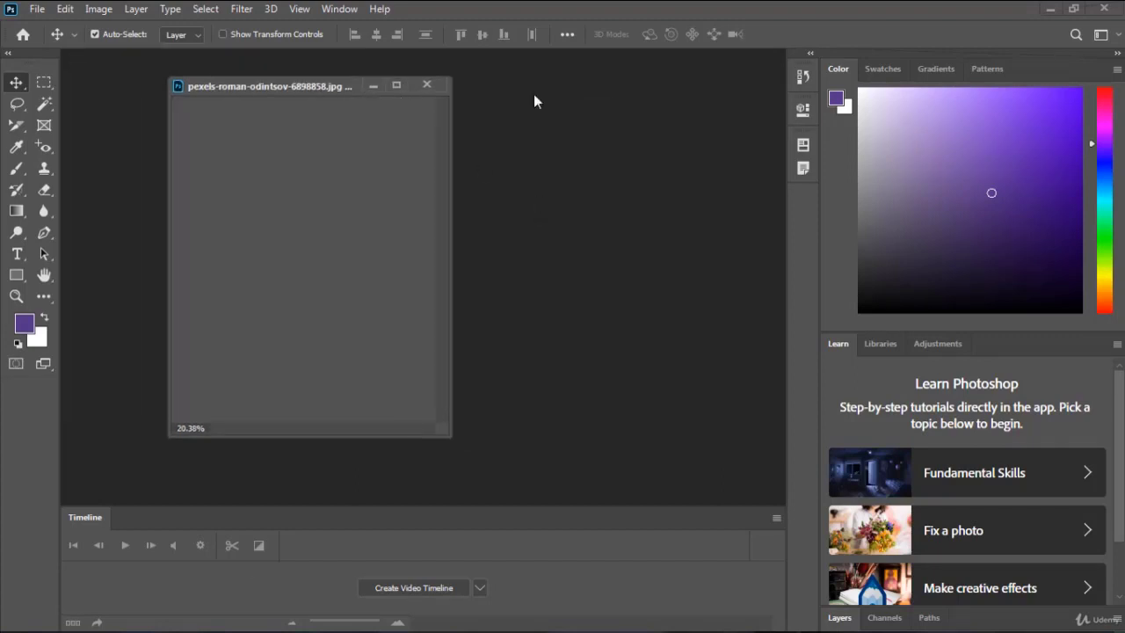
pyautogui.hotkey('ctrl', 'd')
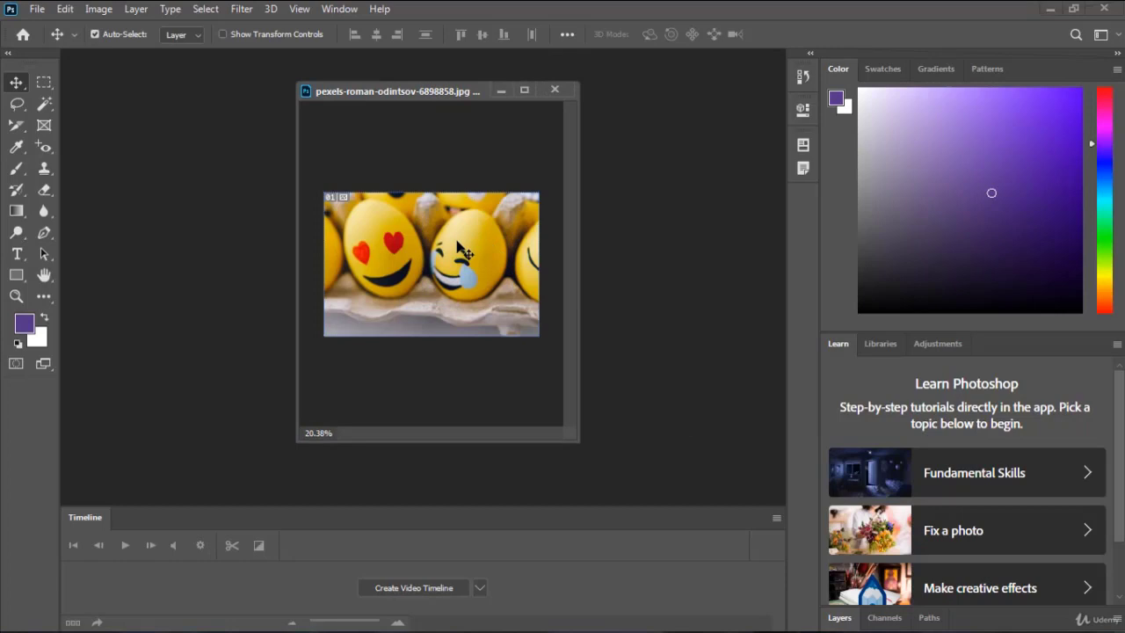
pyautogui.hotkey('ctrl', '0')
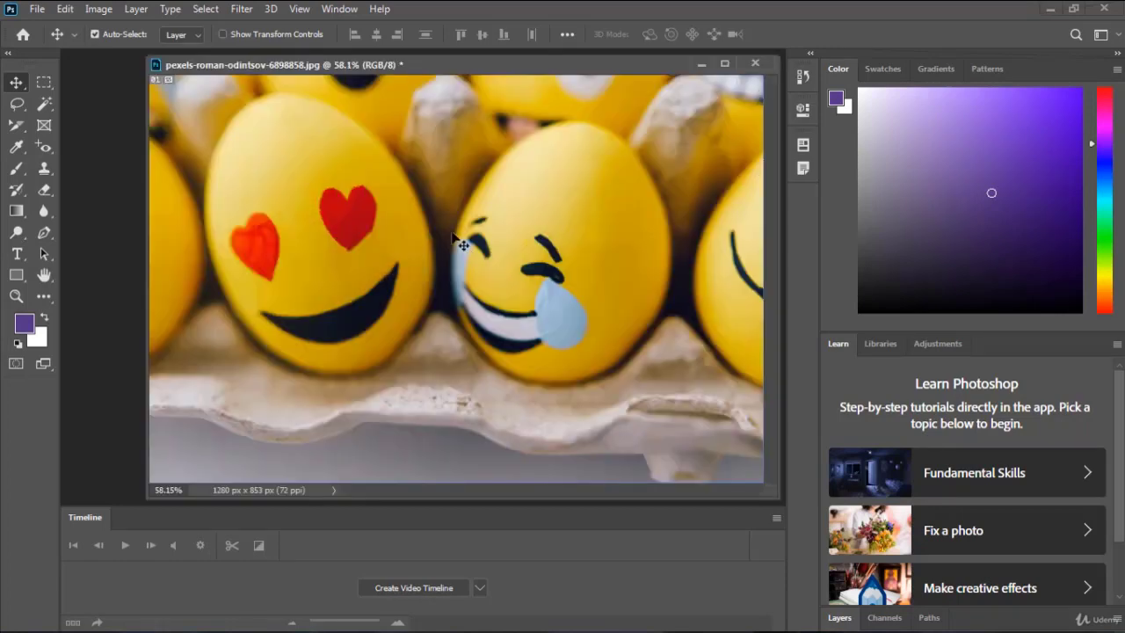
# Step: Sample the egg's yellow, two carton browns, then the smile's near-black as foreground colour
pyautogui.click(48, 129)
pyautogui.click(18, 152)
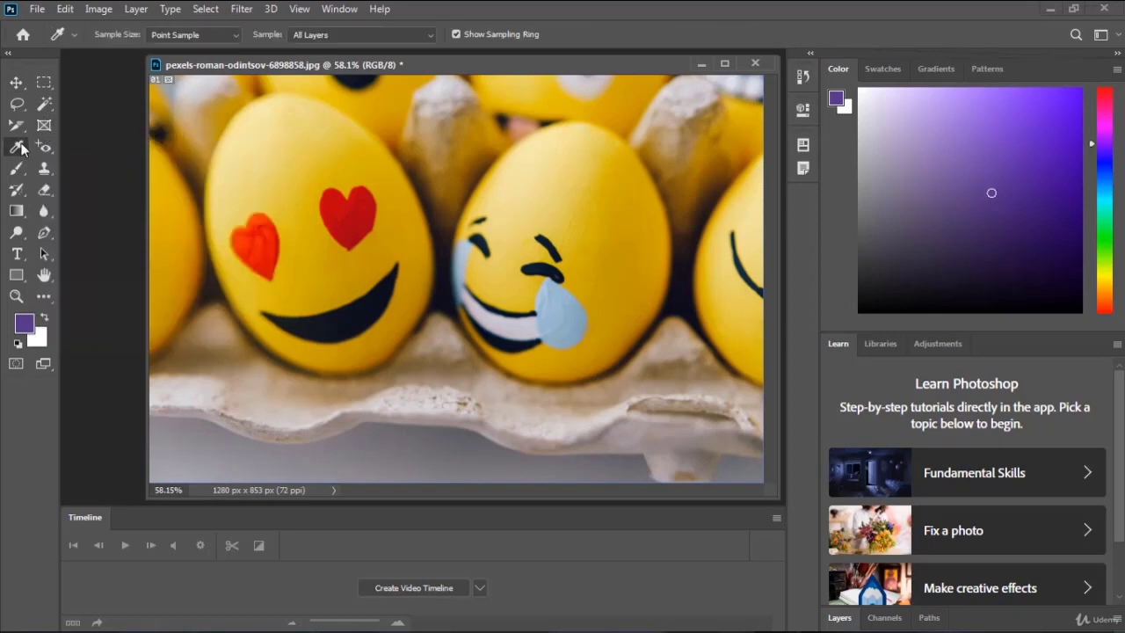
pyautogui.click(586, 180)
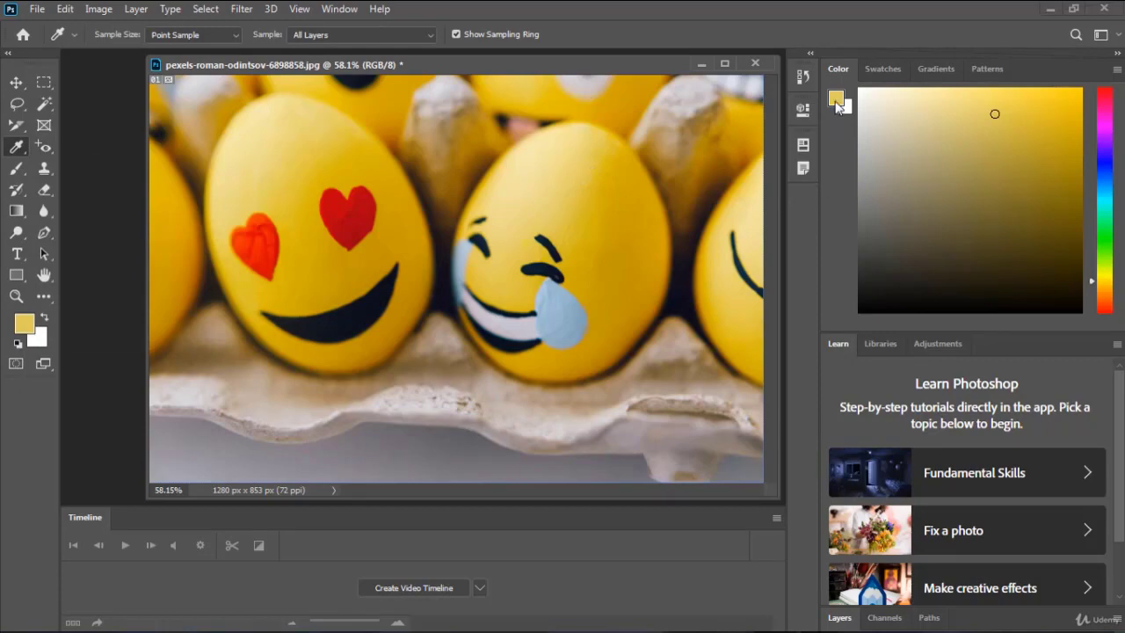
pyautogui.click(685, 172)
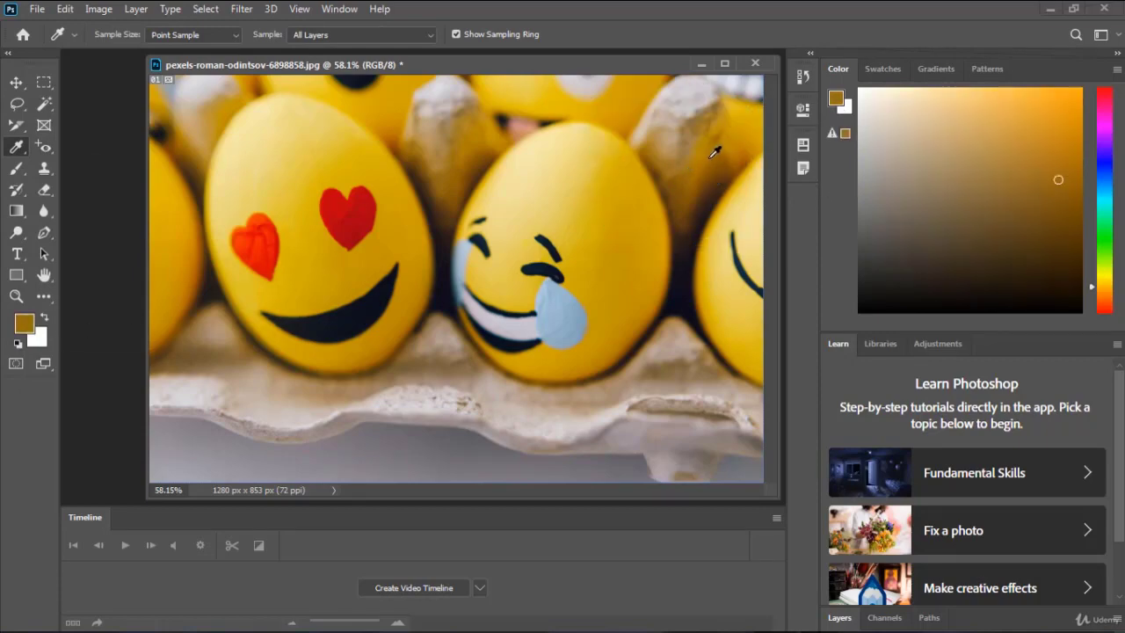
pyautogui.click(712, 156)
pyautogui.click(370, 308)
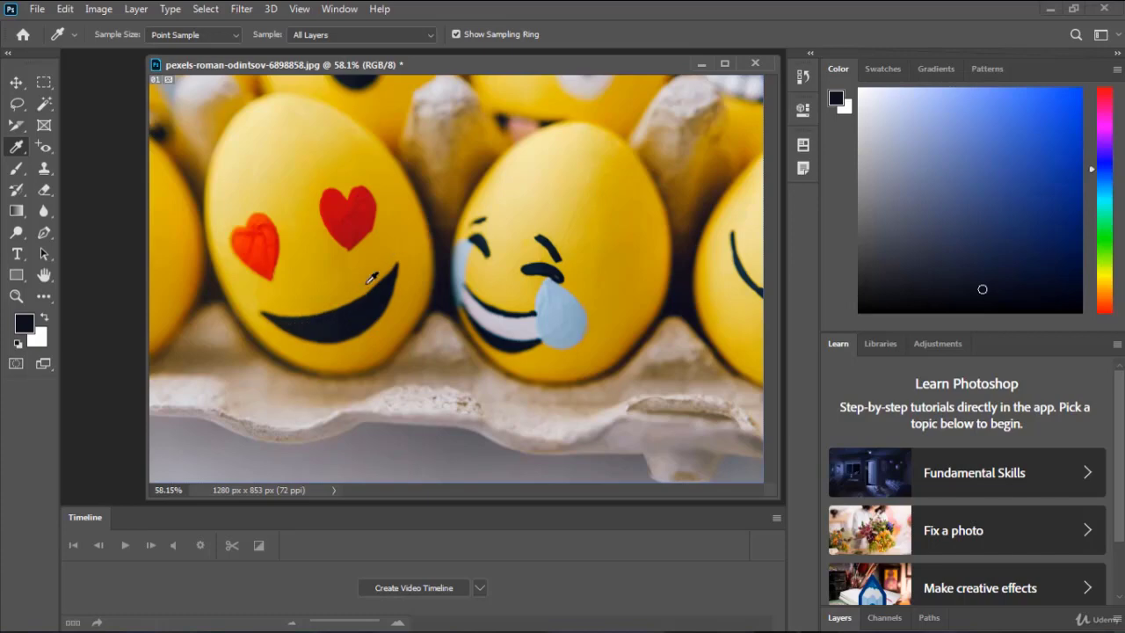
# Step: Magic Wand-select the left egg's black smile and sample the heart's red as foreground
pyautogui.click(41, 105)
pyautogui.rightClick(41, 106)
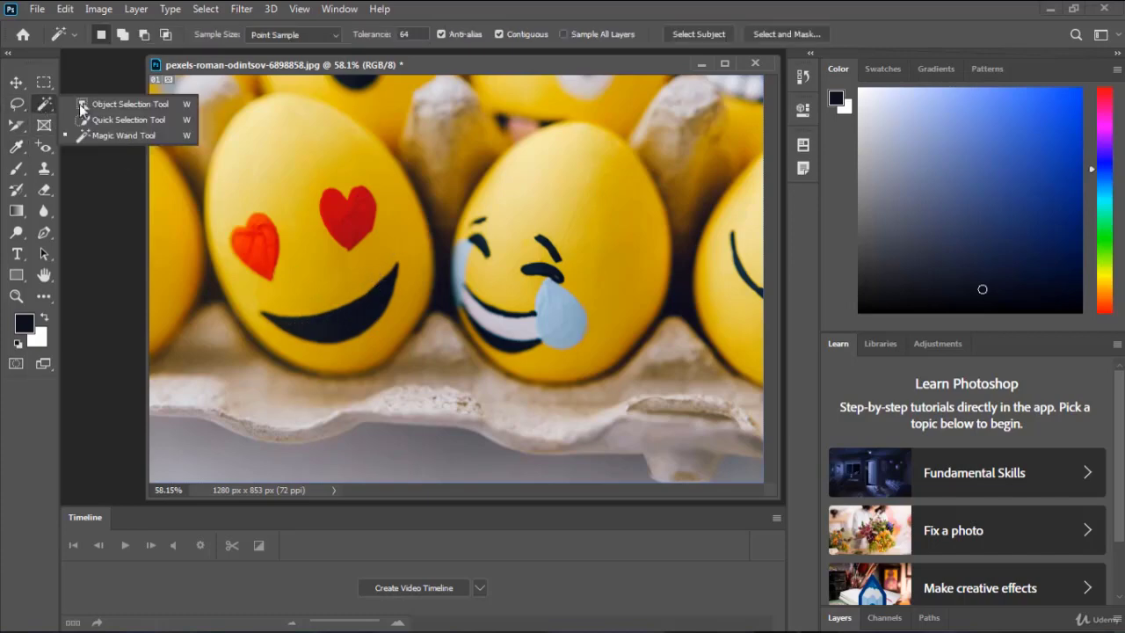
pyautogui.click(112, 133)
pyautogui.click(363, 316)
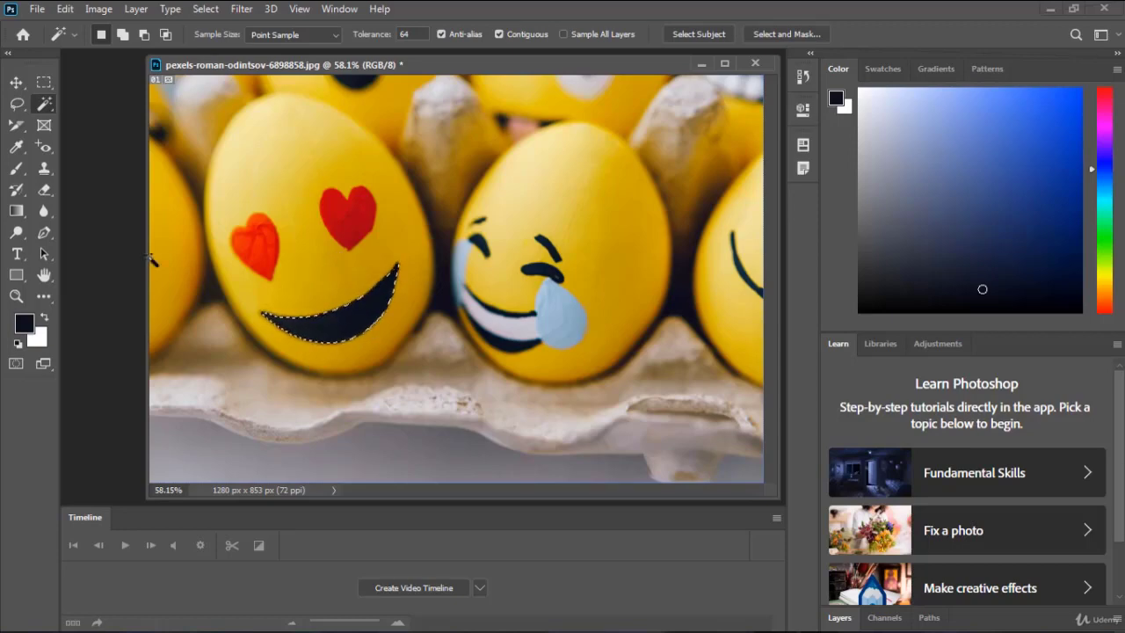
pyautogui.click(16, 149)
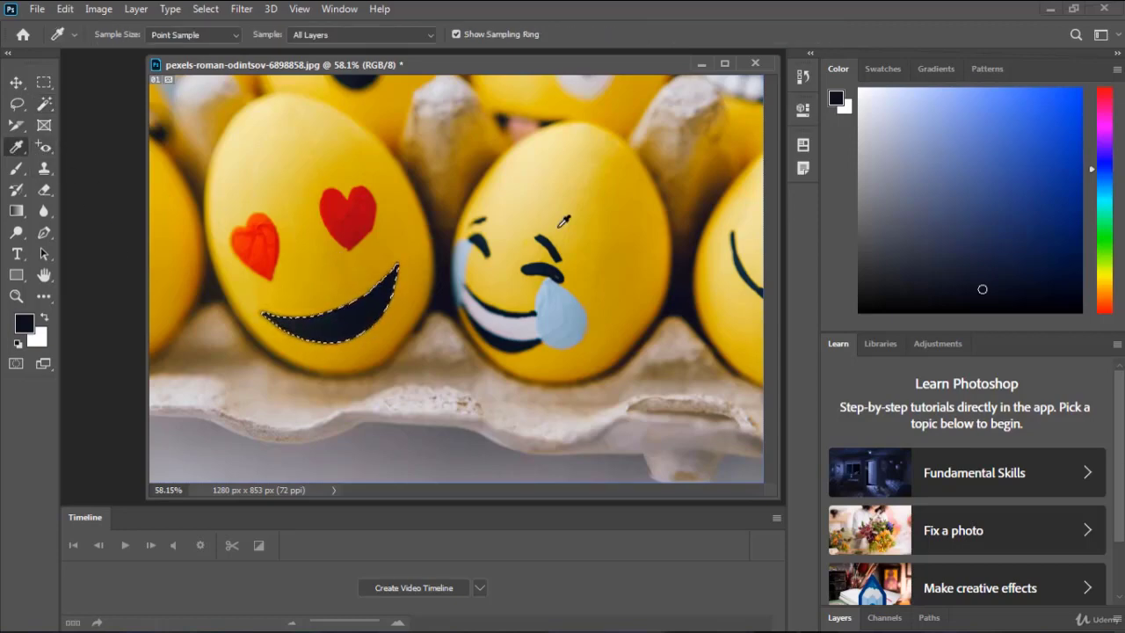
pyautogui.click(563, 167)
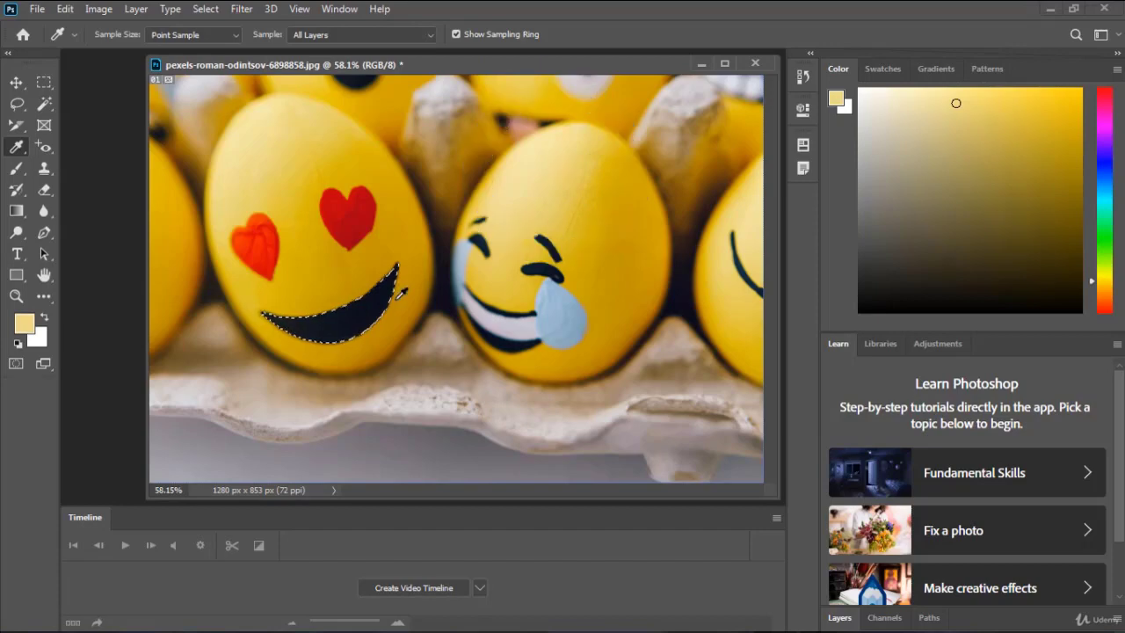
pyautogui.click(358, 216)
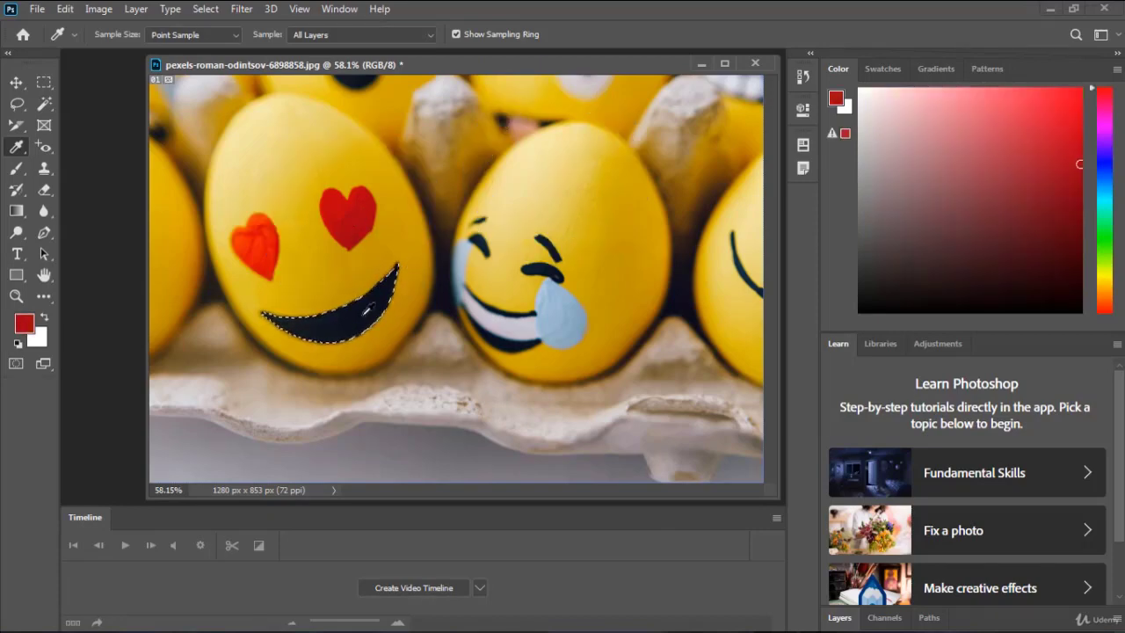
# Step: Fill the smile with red, then undo the fill and clear the selection
pyautogui.hotkey('alt', 'BackSpace')
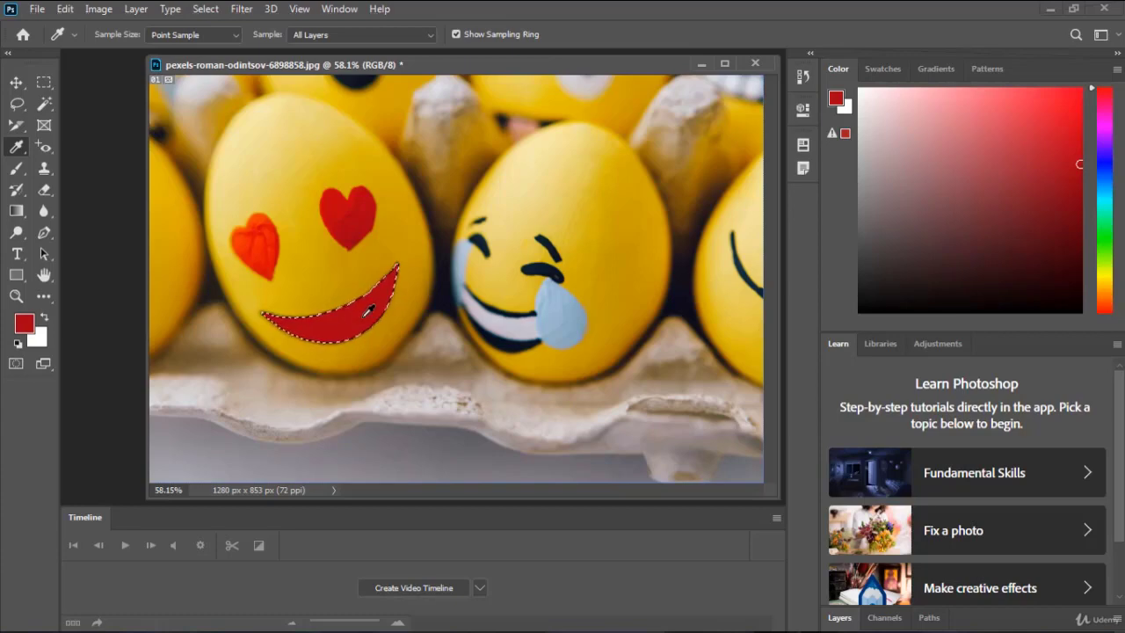
pyautogui.hotkey('ctrl', 'd')
pyautogui.hotkey('ctrl', 'z')
pyautogui.hotkey('ctrl', 'z')
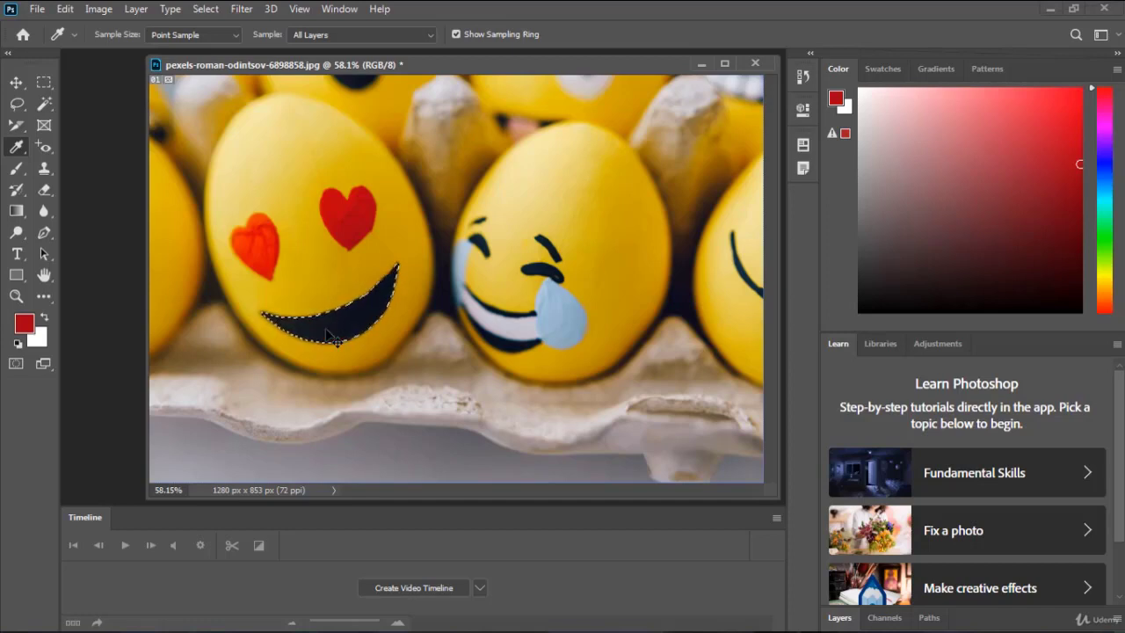
pyautogui.hotkey('ctrl', 'd')
pyautogui.click(45, 103)
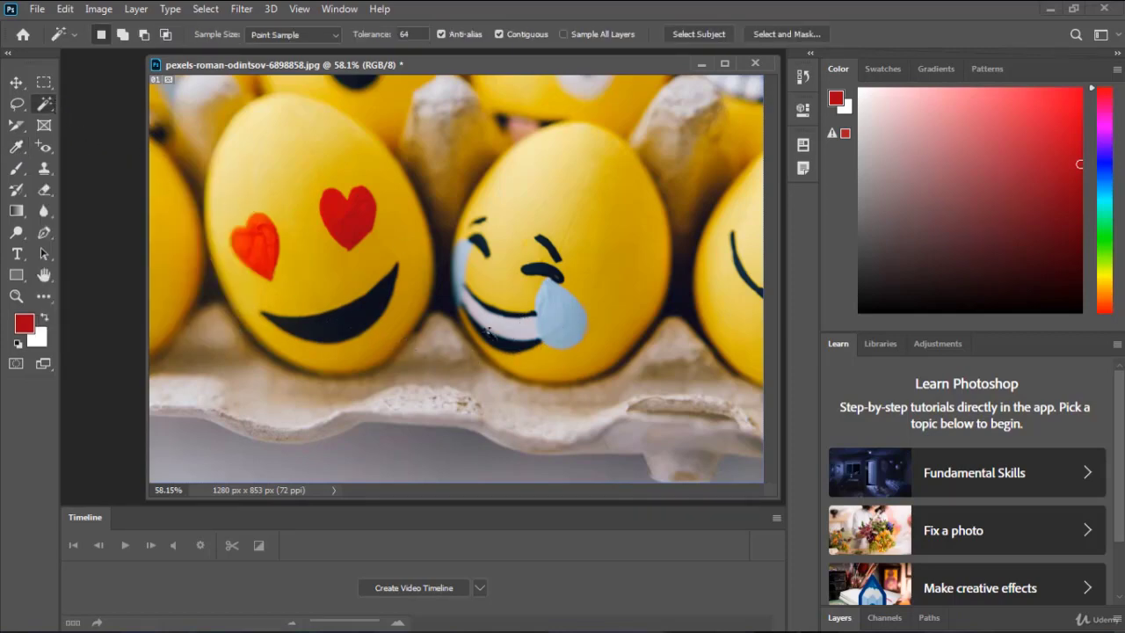
# Step: Add the laughing egg's left eye to the selection and sample the heart's deep red
pyautogui.click(124, 37)
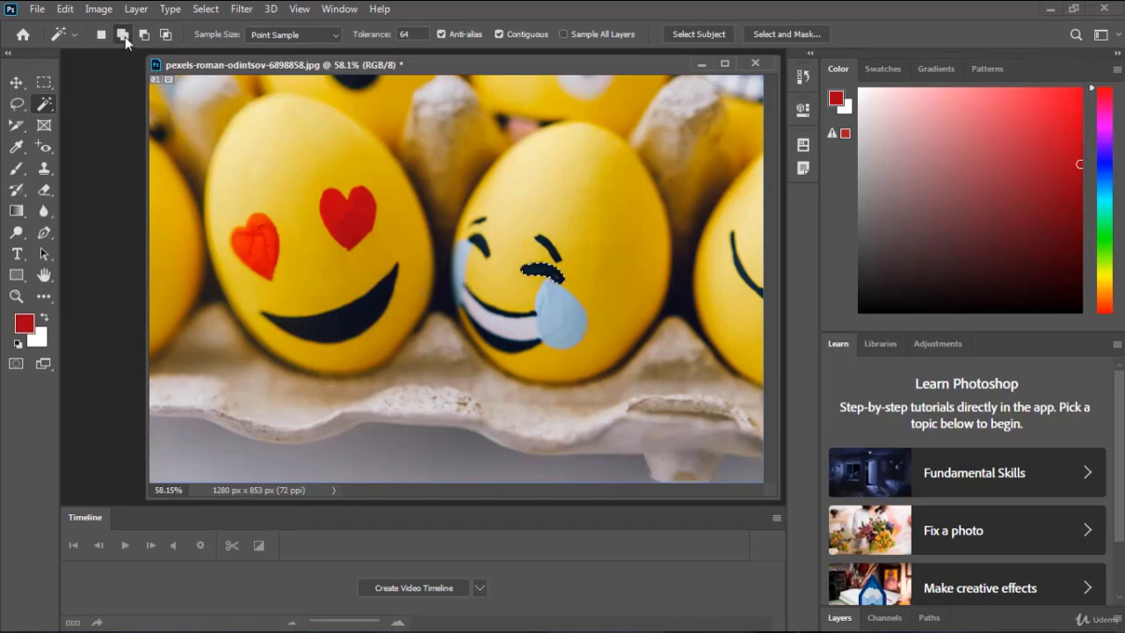
pyautogui.click(484, 246)
pyautogui.click(16, 147)
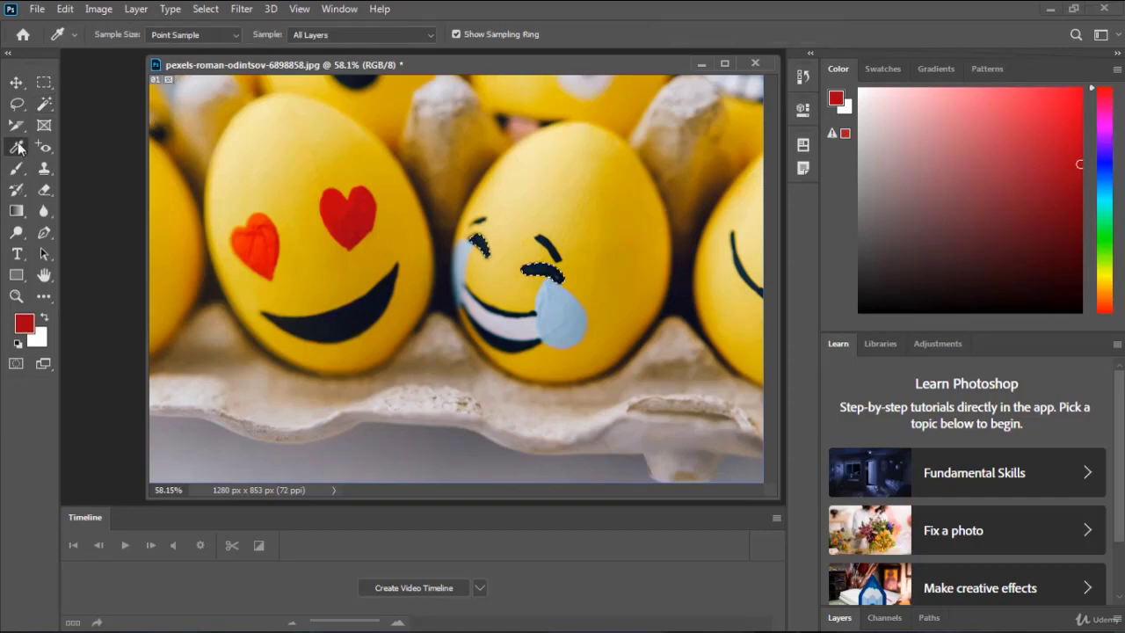
pyautogui.click(358, 208)
pyautogui.click(356, 210)
# Step: Fill the selected eyes with red, deselect, undo the fill, and return to the Move tool
pyautogui.hotkey('alt', 'BackSpace')
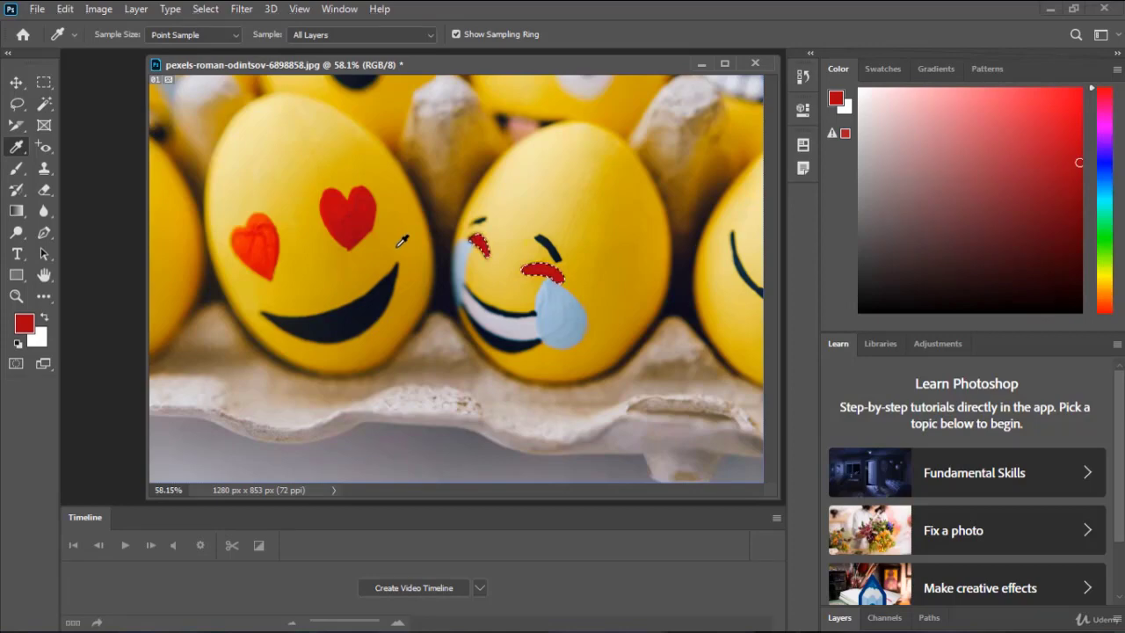
pyautogui.hotkey('ctrl', 'd')
pyautogui.hotkey('ctrl', 'z')
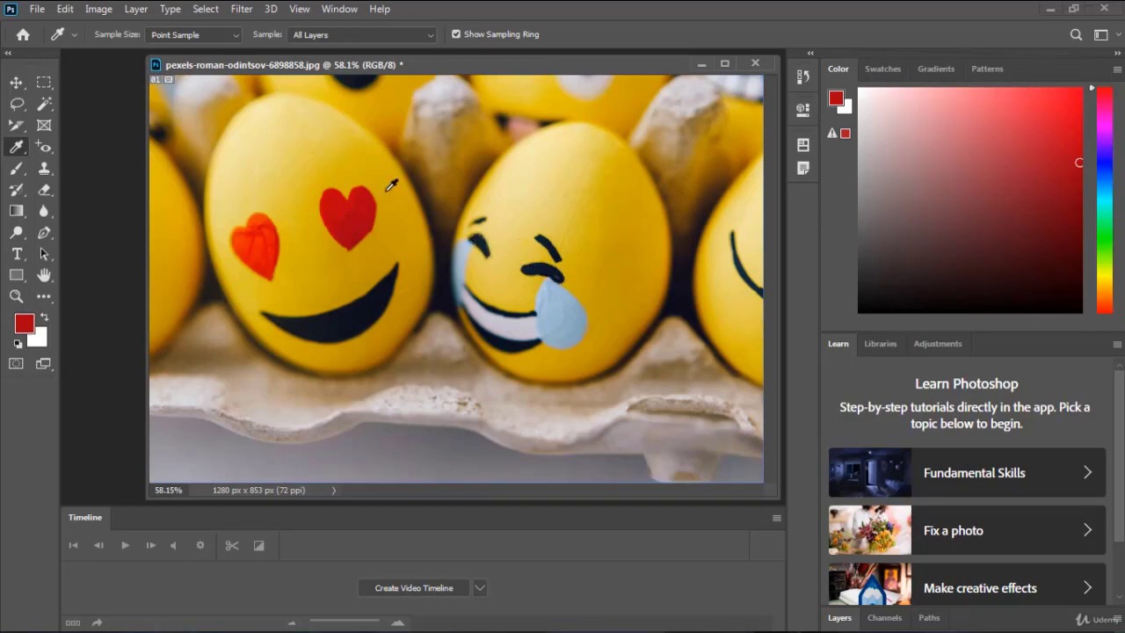
pyautogui.click(17, 83)
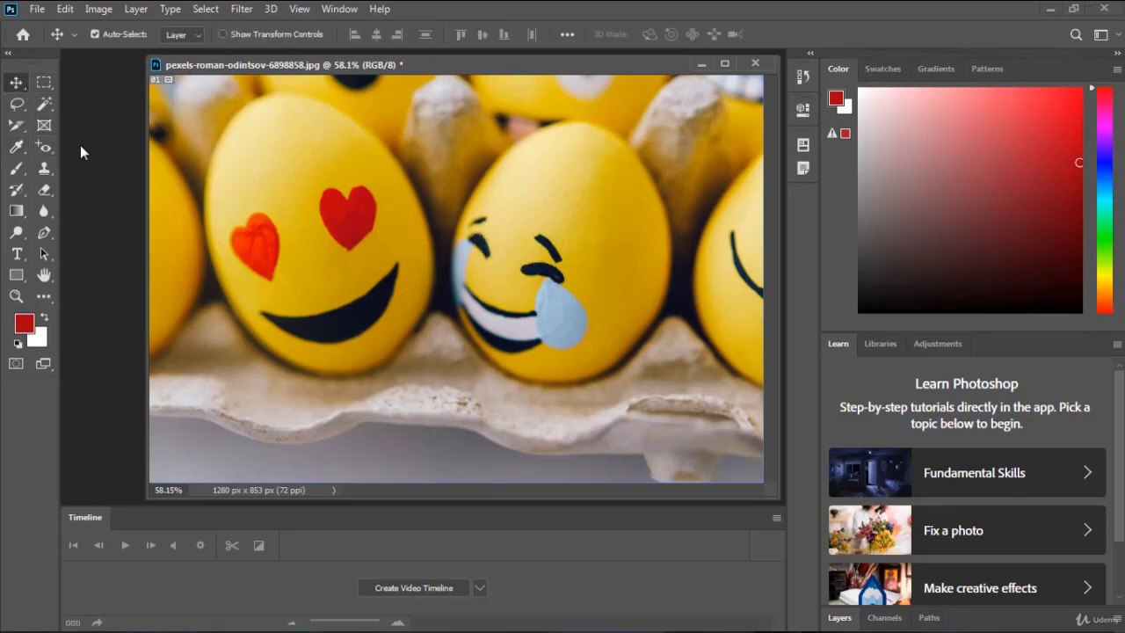
# Step: Measure the distance between the two hearts with the Ruler Tool
pyautogui.click(22, 154)
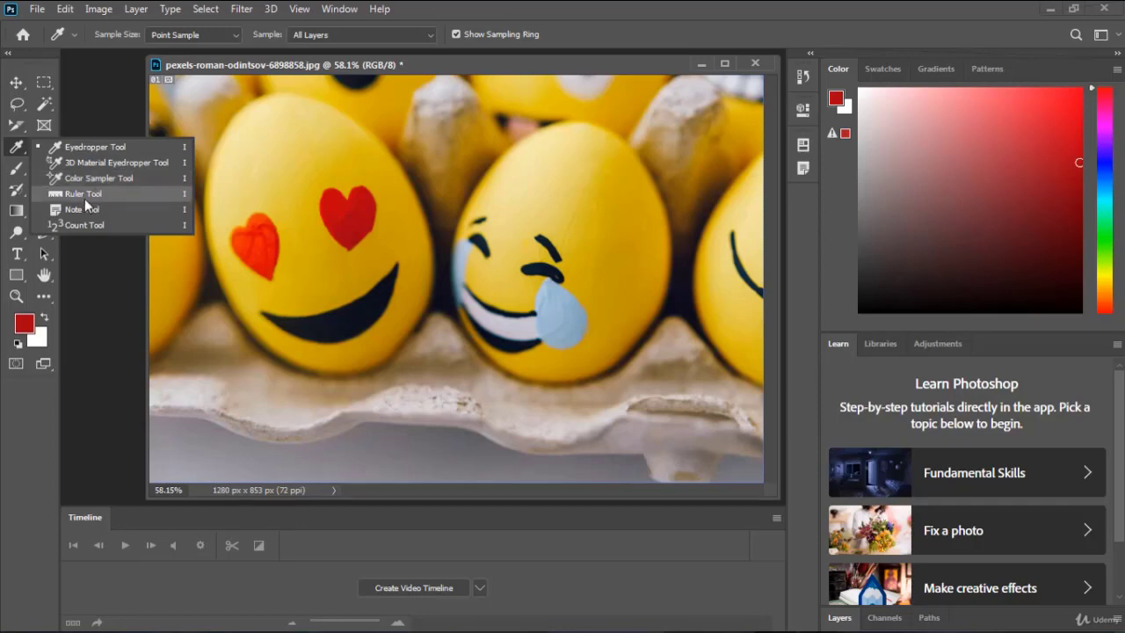
pyautogui.click(84, 195)
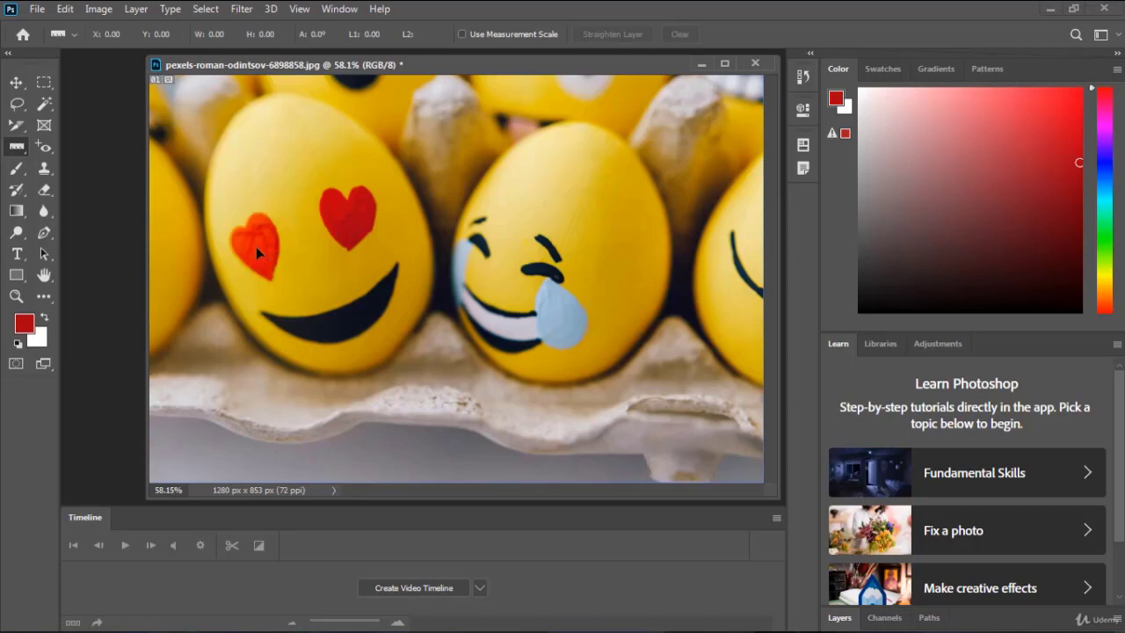
pyautogui.moveTo(252, 249)
pyautogui.mouseDown()
pyautogui.moveTo(333, 250)
pyautogui.moveTo(347, 223)
pyautogui.mouseUp()
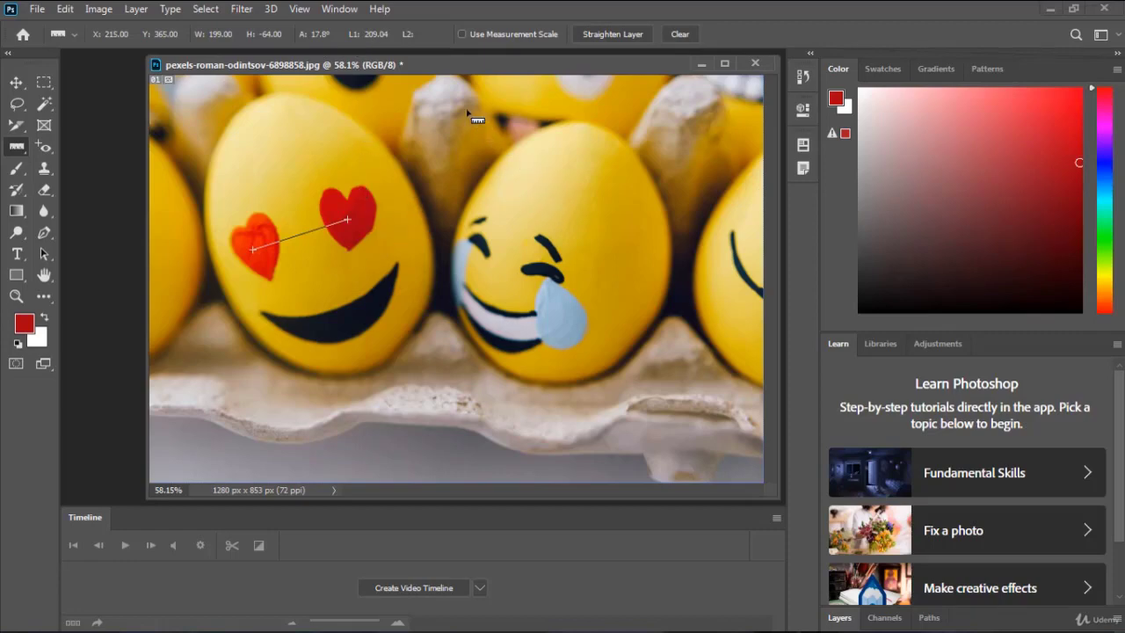
# Step: Draw a vertical 614 px, -90° measurement line between the eggs, then switch back to Move
pyautogui.moveTo(467, 111); pyautogui.dragTo(474, 388)
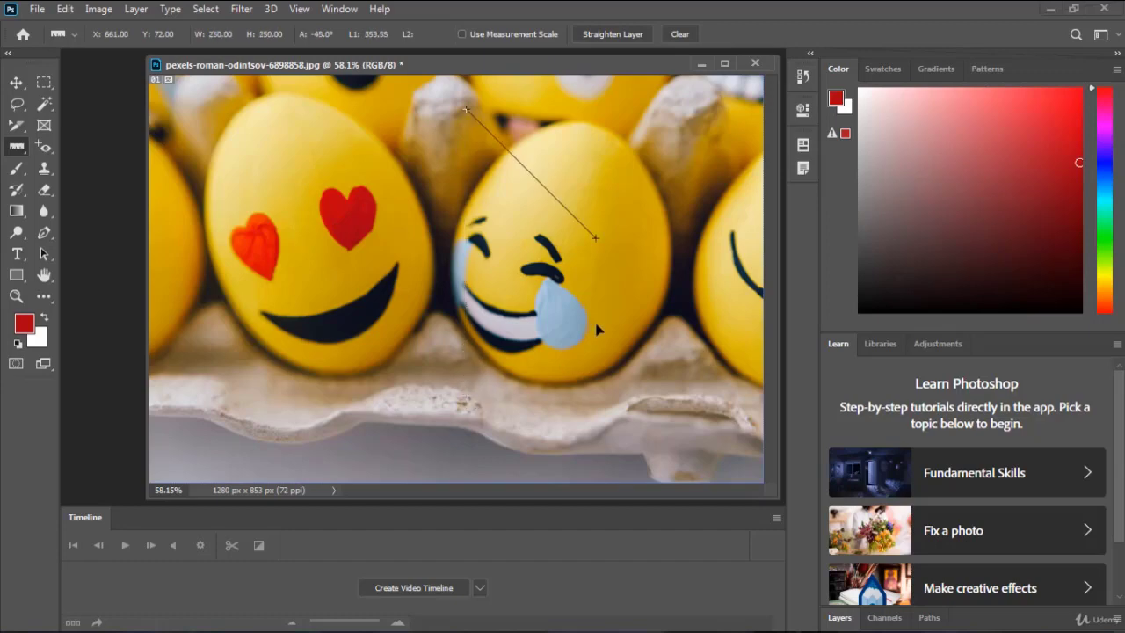
pyautogui.moveTo(466, 405)
pyautogui.mouseDown()
pyautogui.moveTo(275, 302)
pyautogui.moveTo(507, 358)
pyautogui.moveTo(260, 282)
pyautogui.moveTo(484, 407)
pyautogui.mouseUp()
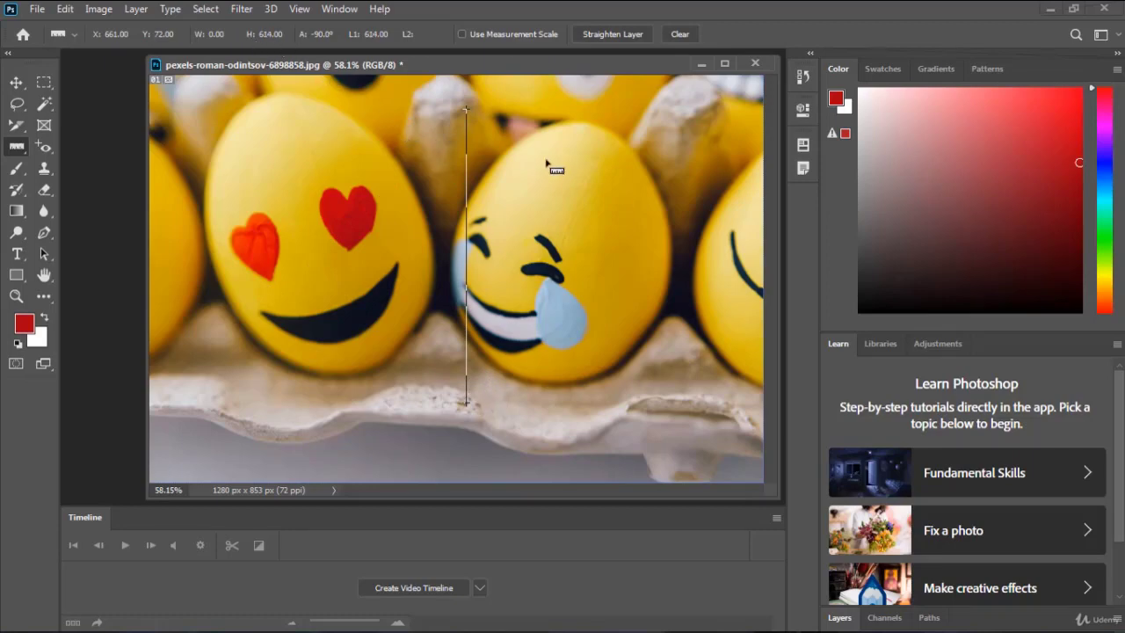
pyautogui.click(16, 82)
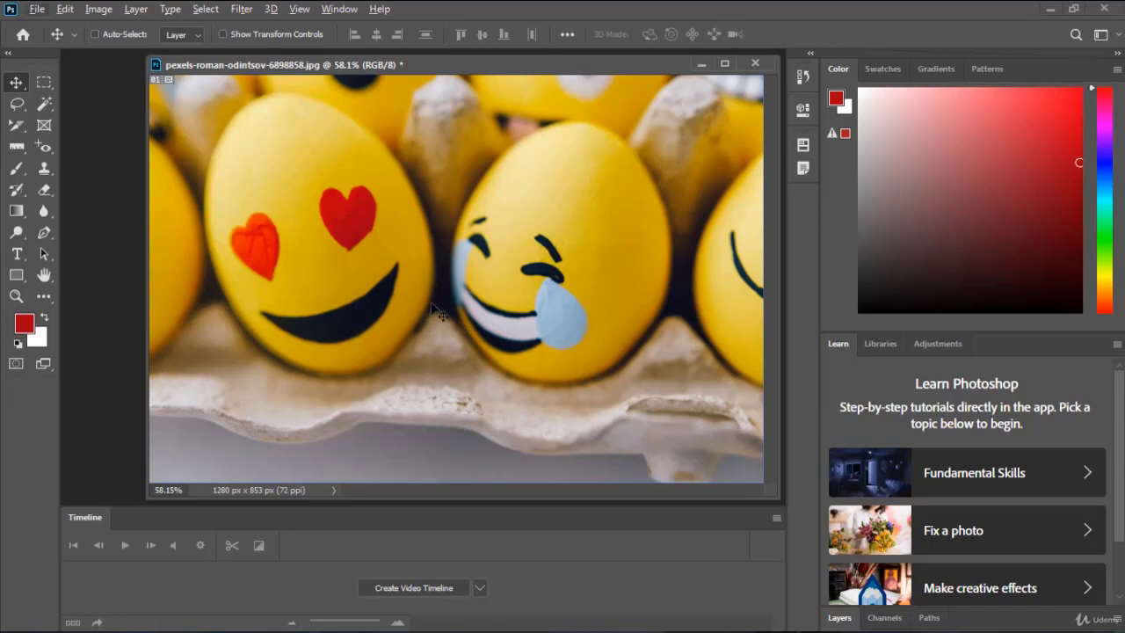
pyautogui.press('ctrl')
pyautogui.click(9, 147)
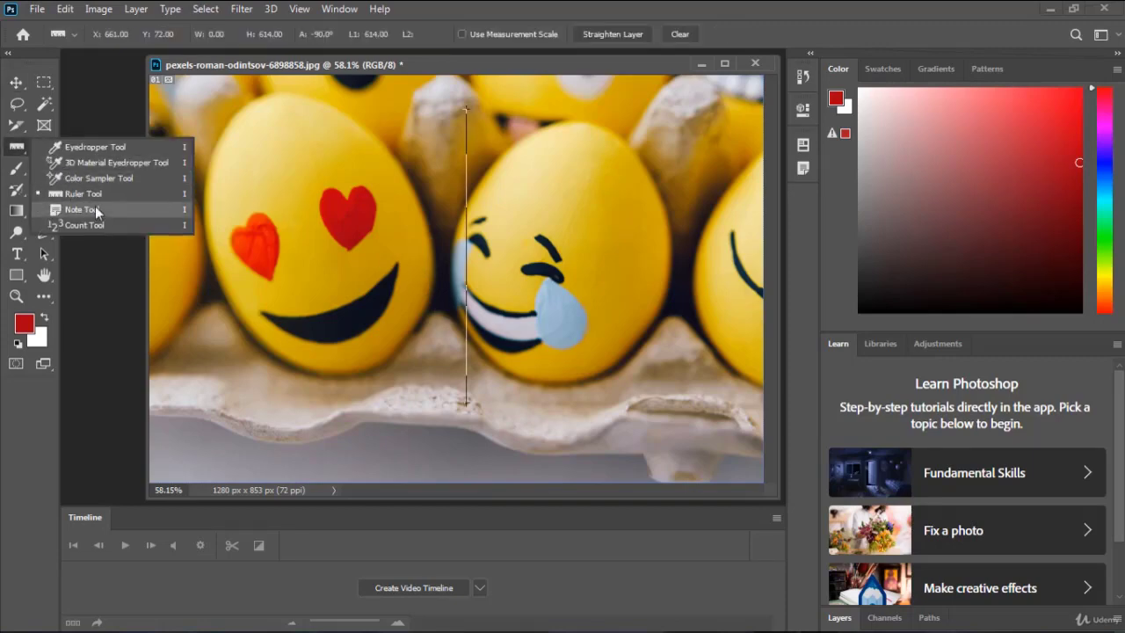
# Step: Mark the heart-eyes egg's right heart as count 1 with the Count Tool, then pan the view
pyautogui.click(106, 225)
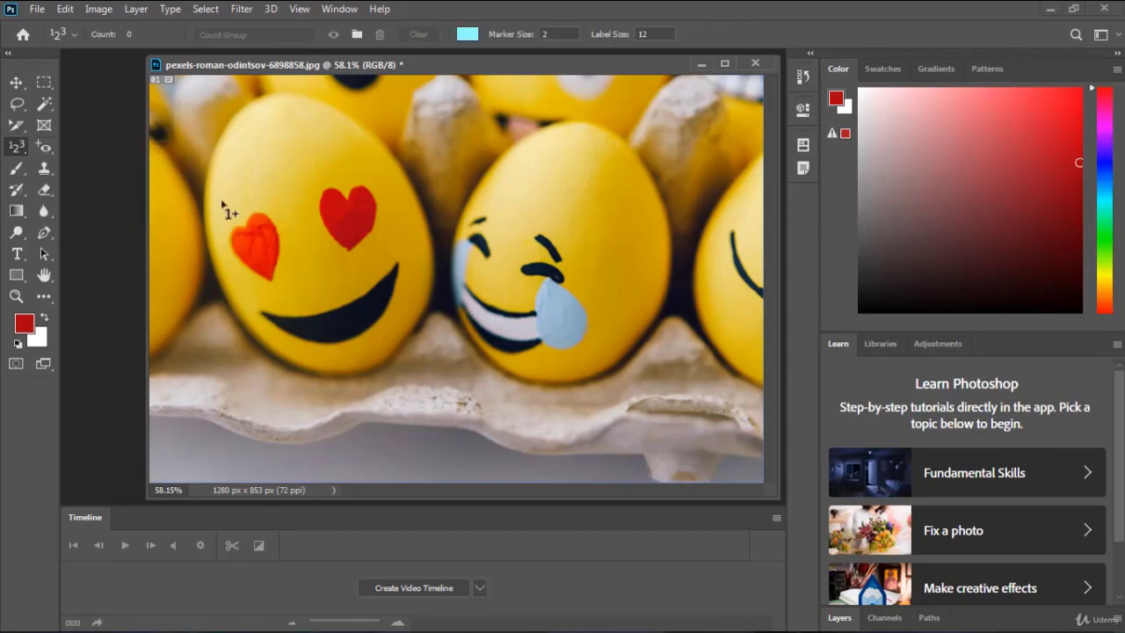
pyautogui.click(361, 215)
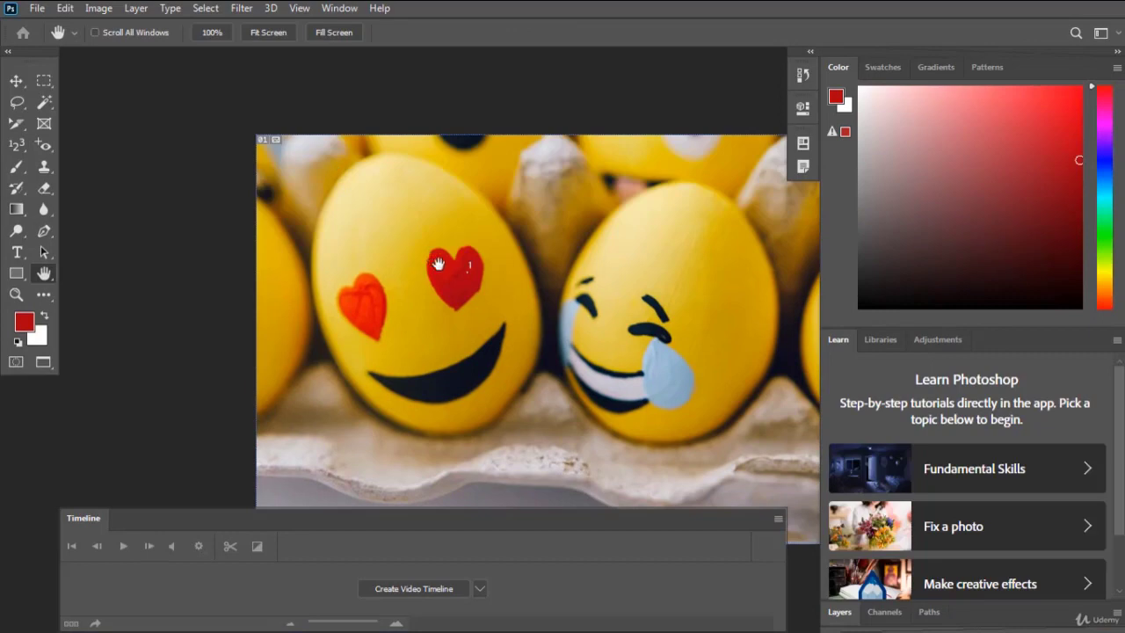
pyautogui.moveTo(470, 259); pyautogui.dragTo(391, 197)
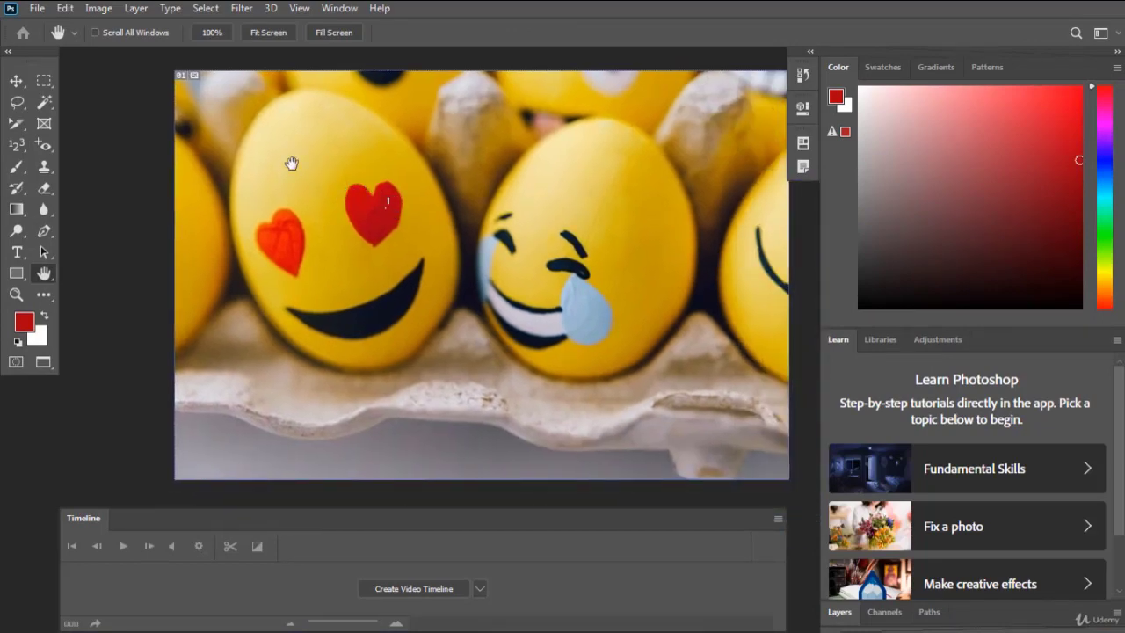
# Step: Select the Move tool, move the document window lower, and zoom around the photo
pyautogui.click(17, 82)
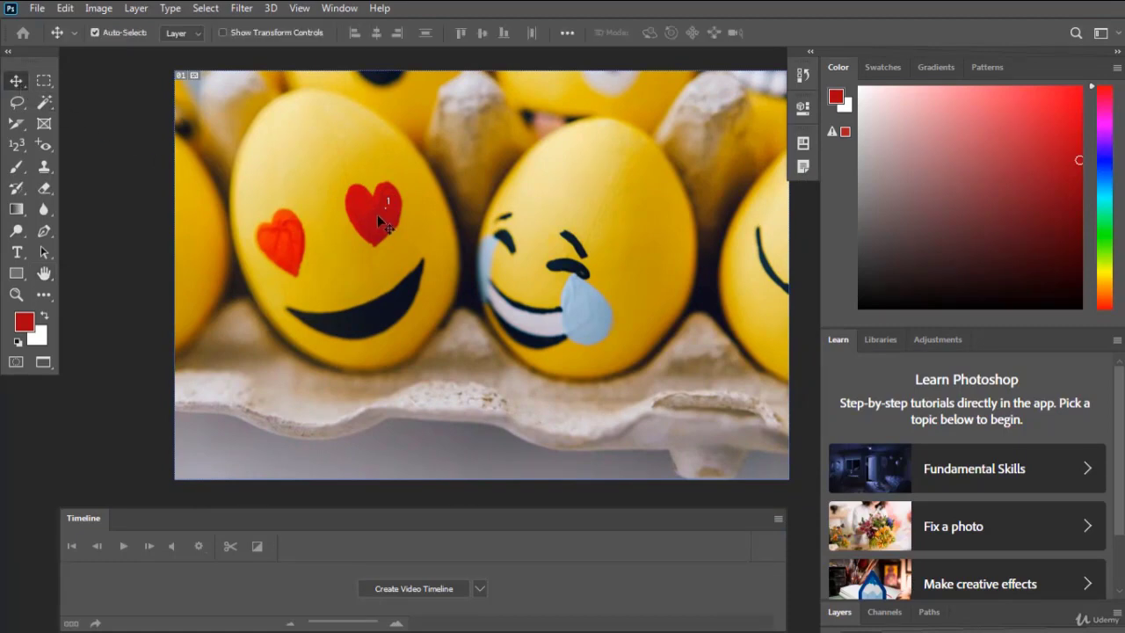
pyautogui.scroll(-2, 372, 219)
pyautogui.scroll(1, 373, 219)
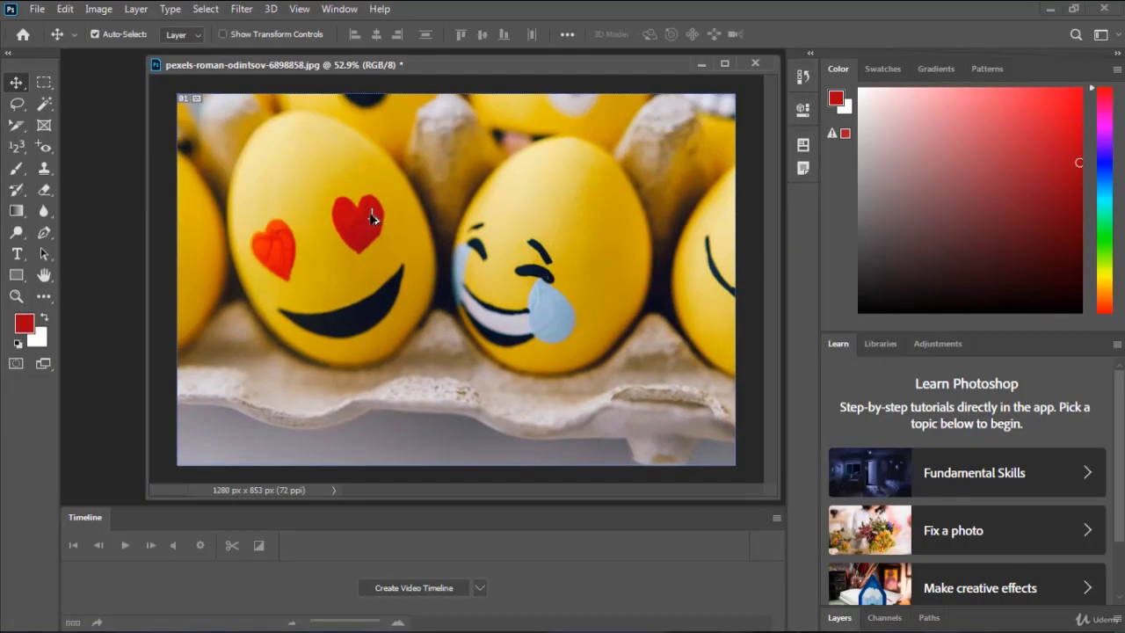
pyautogui.moveTo(473, 74); pyautogui.dragTo(452, 105)
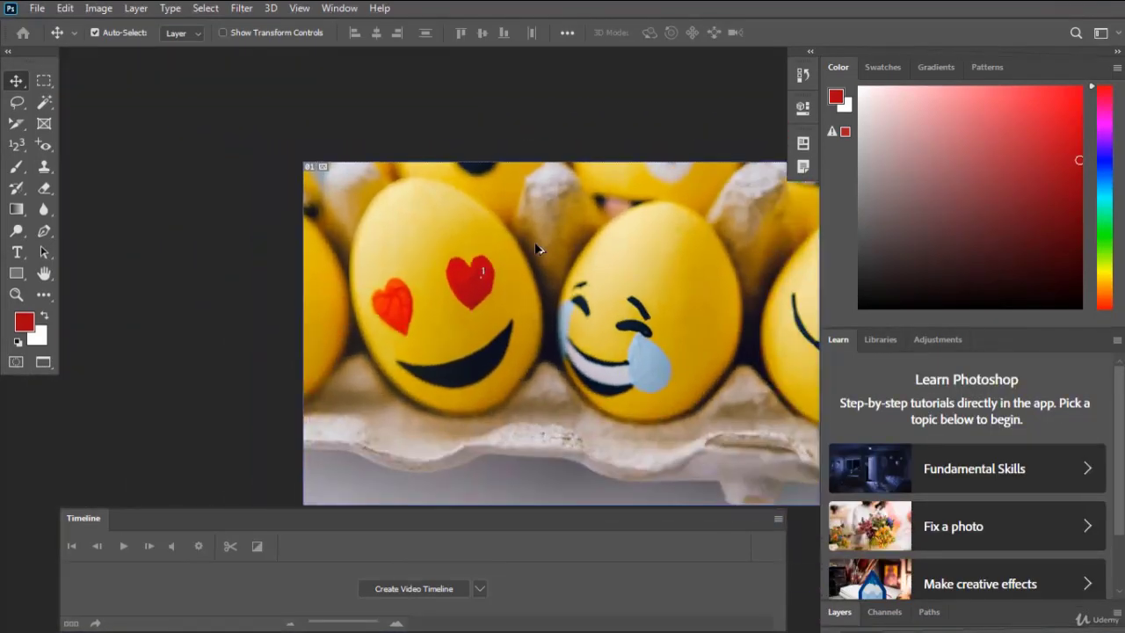
pyautogui.scroll(1, 527, 234)
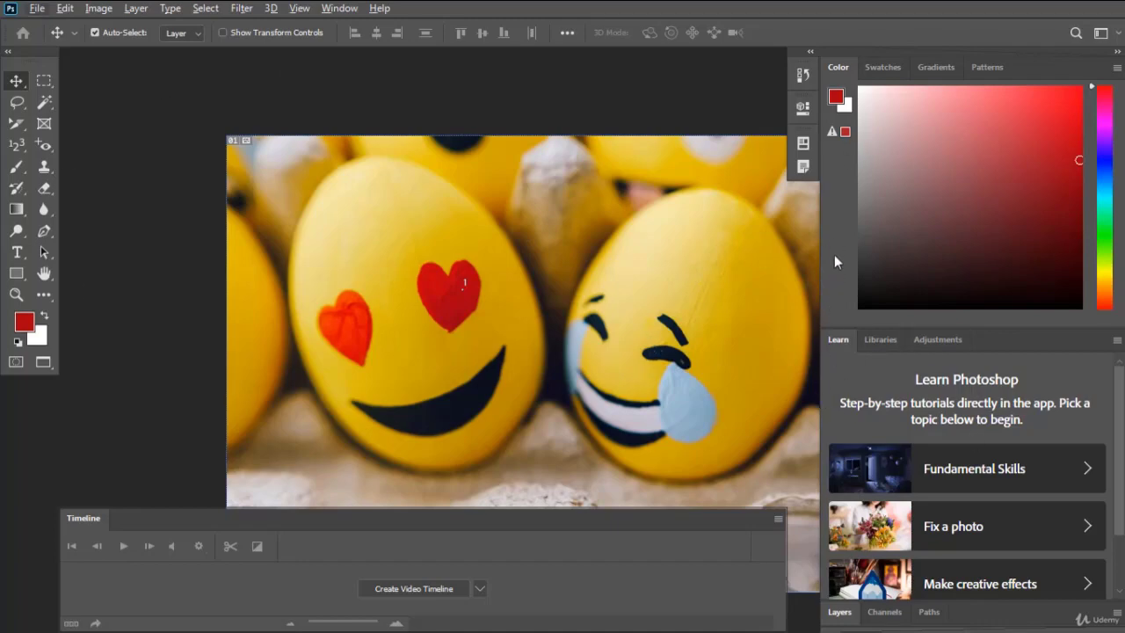
pyautogui.scroll(1, 692, 315)
pyautogui.scroll(-1, 691, 315)
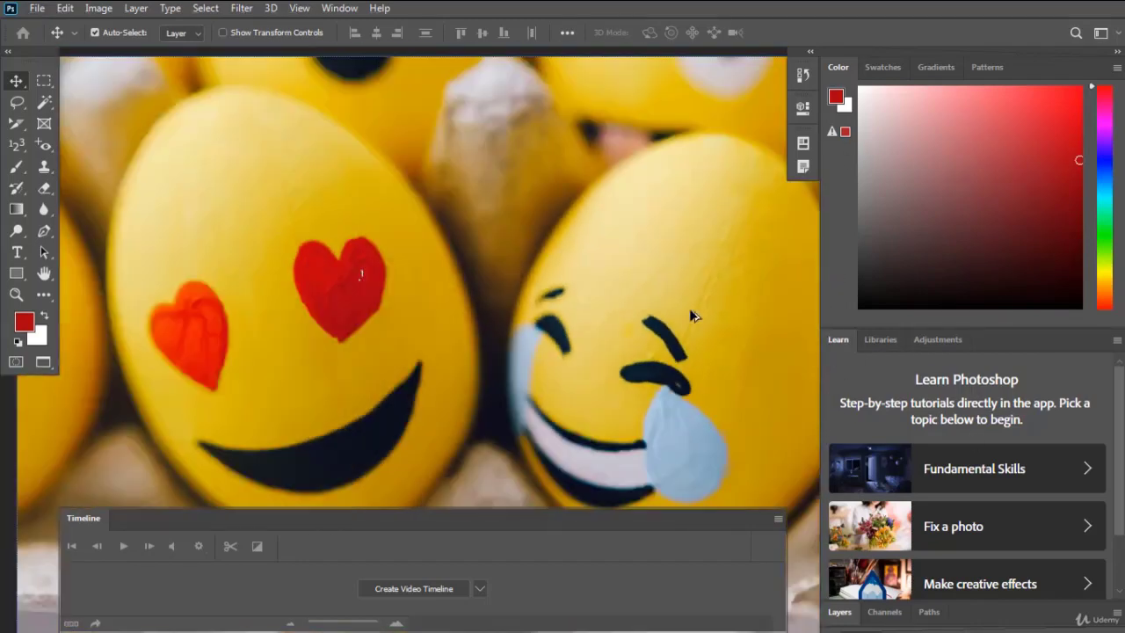
pyautogui.scroll(-1, 692, 315)
pyautogui.scroll(-1, 691, 315)
# Step: Switch the egg photo to full-screen mode with F and zoom in and out
pyautogui.press('f')
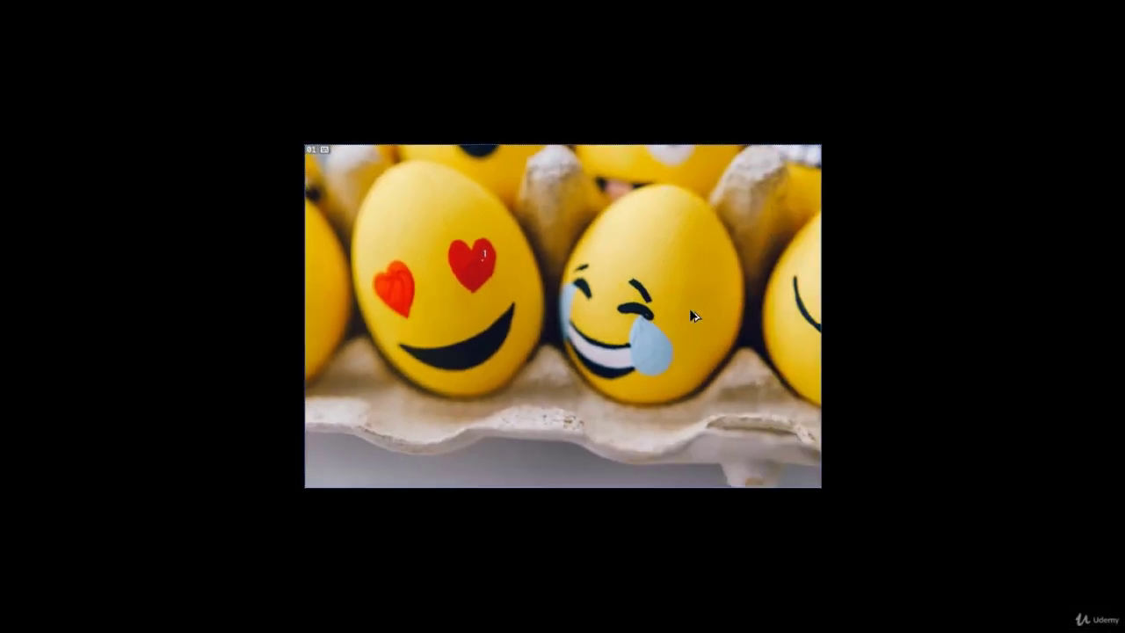
pyautogui.scroll(1, 570, 285)
pyautogui.scroll(1, 569, 285)
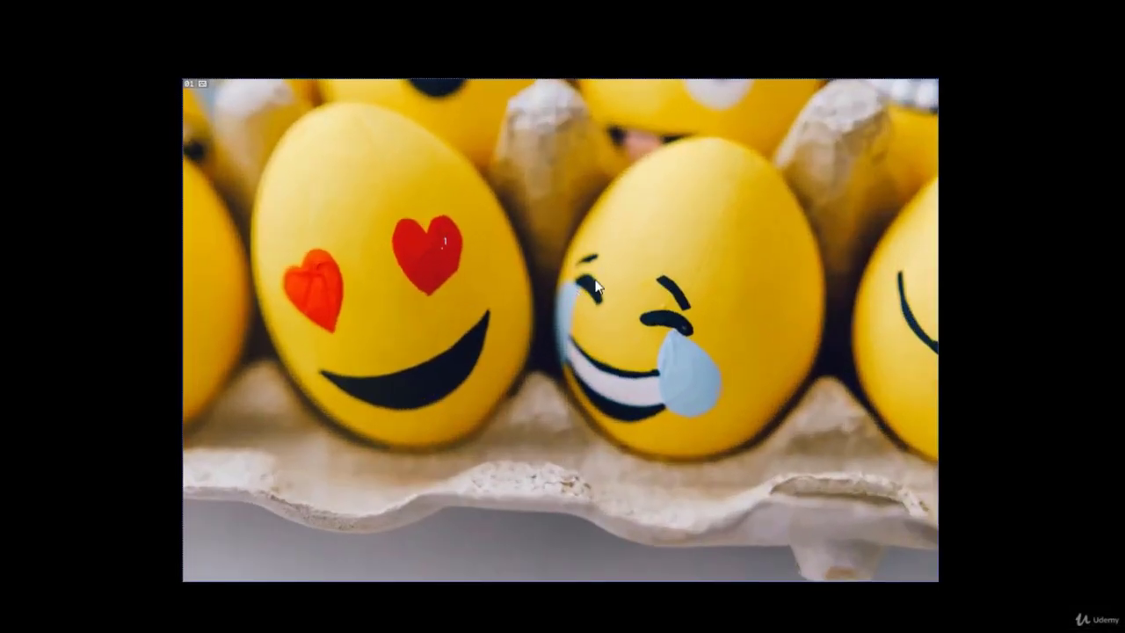
pyautogui.scroll(1, 515, 281)
pyautogui.scroll(1, 515, 281)
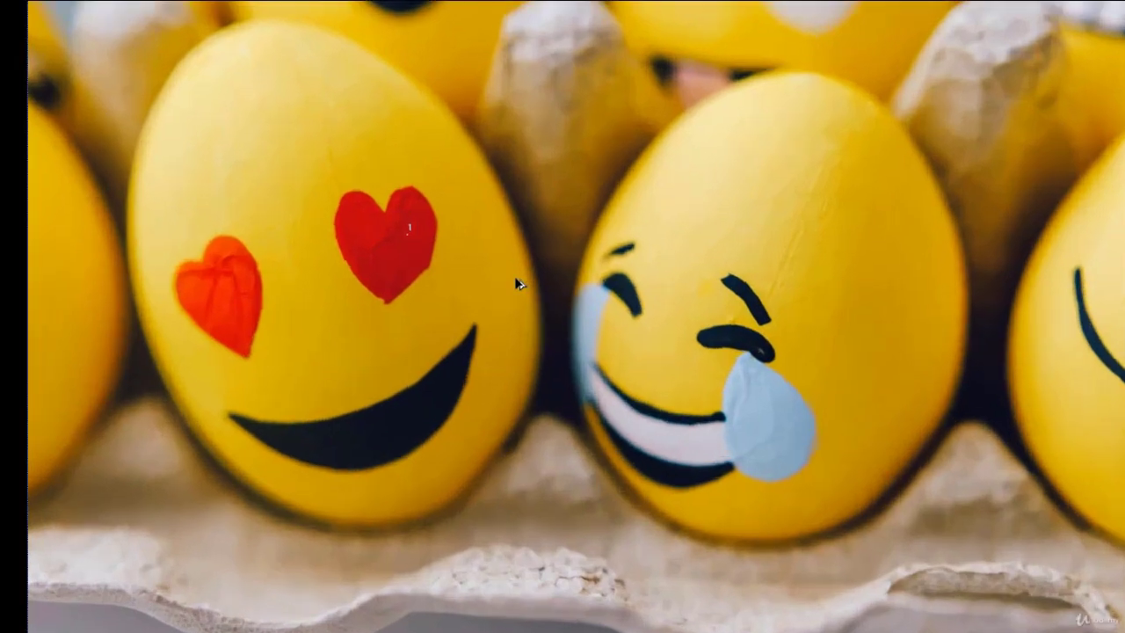
pyautogui.scroll(-1, 515, 281)
pyautogui.scroll(-2, 515, 281)
# Step: Return to the standard workspace and spot-heal the crying egg's upper eye line
pyautogui.press('f')
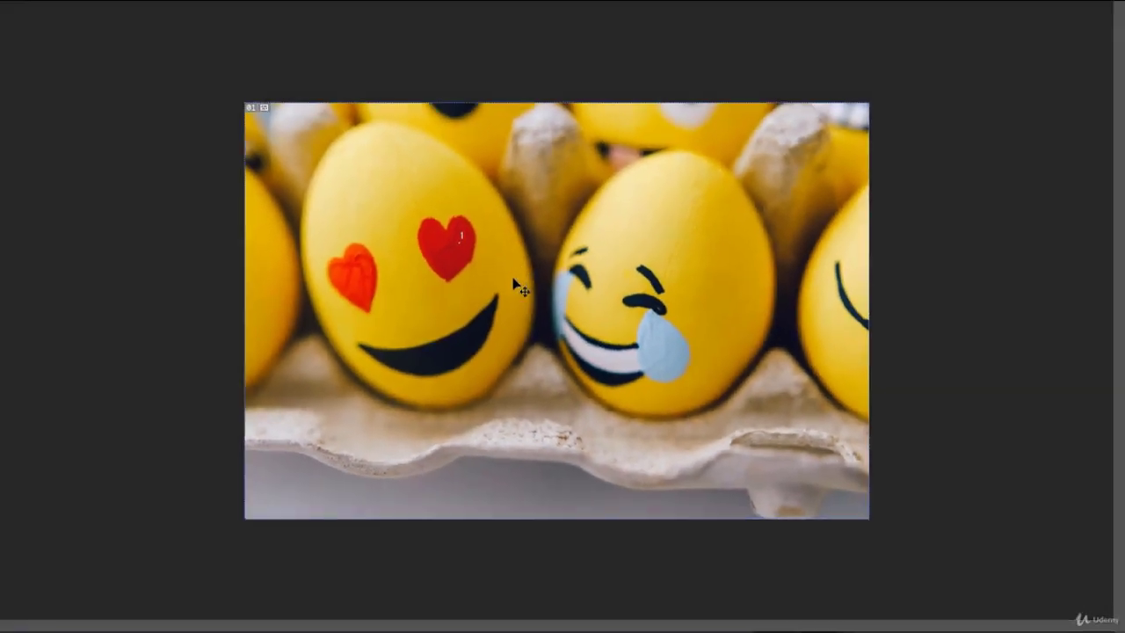
pyautogui.moveTo(458, 91); pyautogui.dragTo(457, 83)
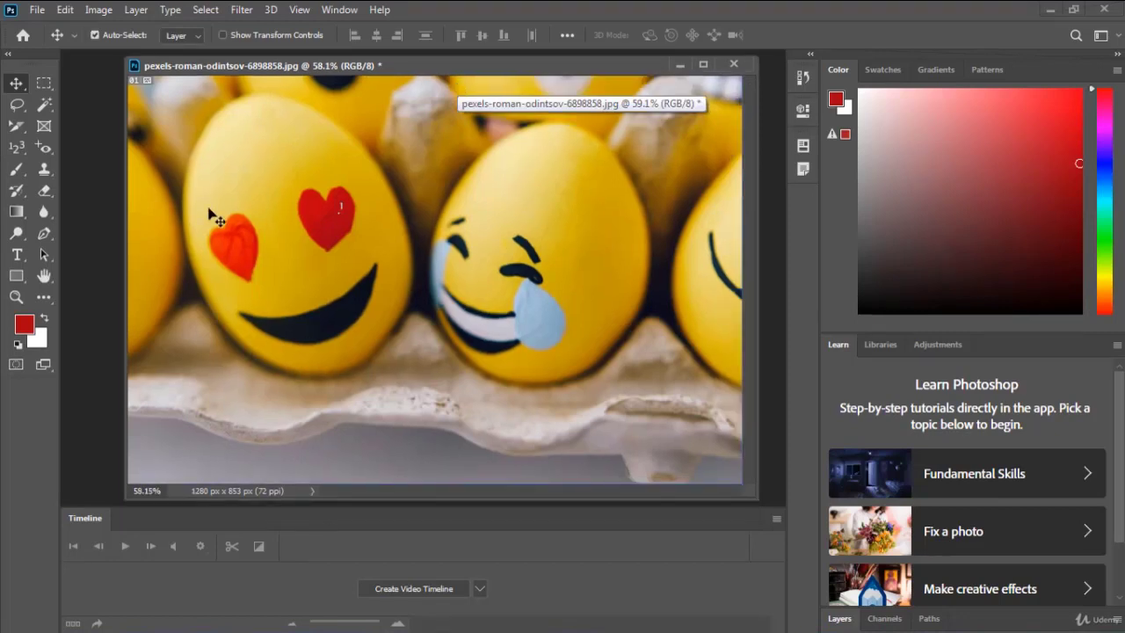
pyautogui.click(47, 146)
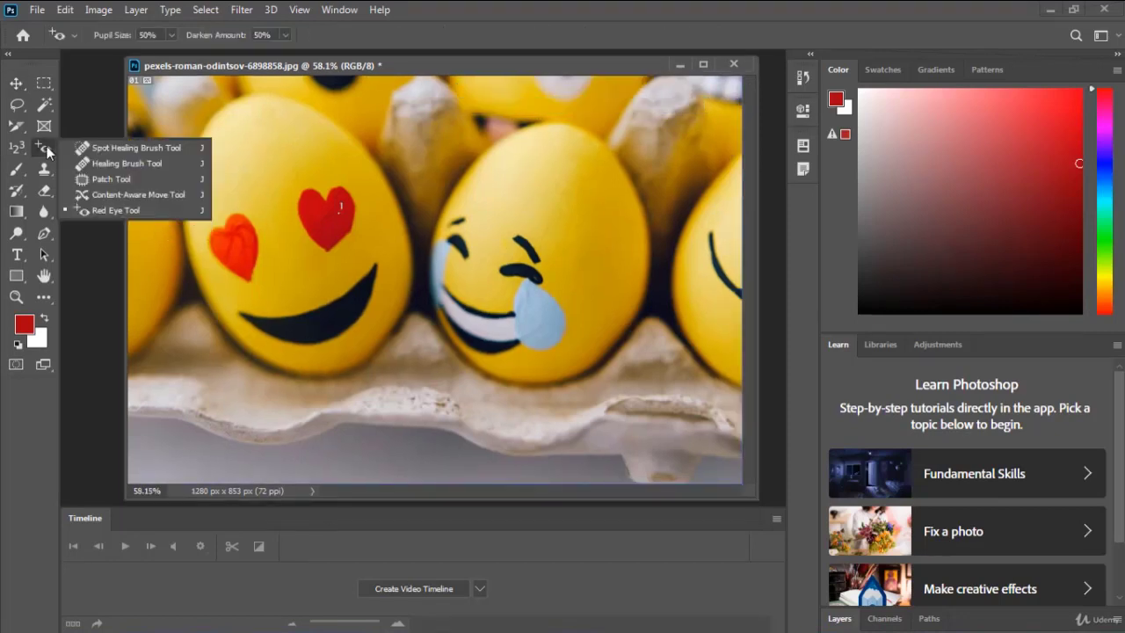
pyautogui.click(102, 150)
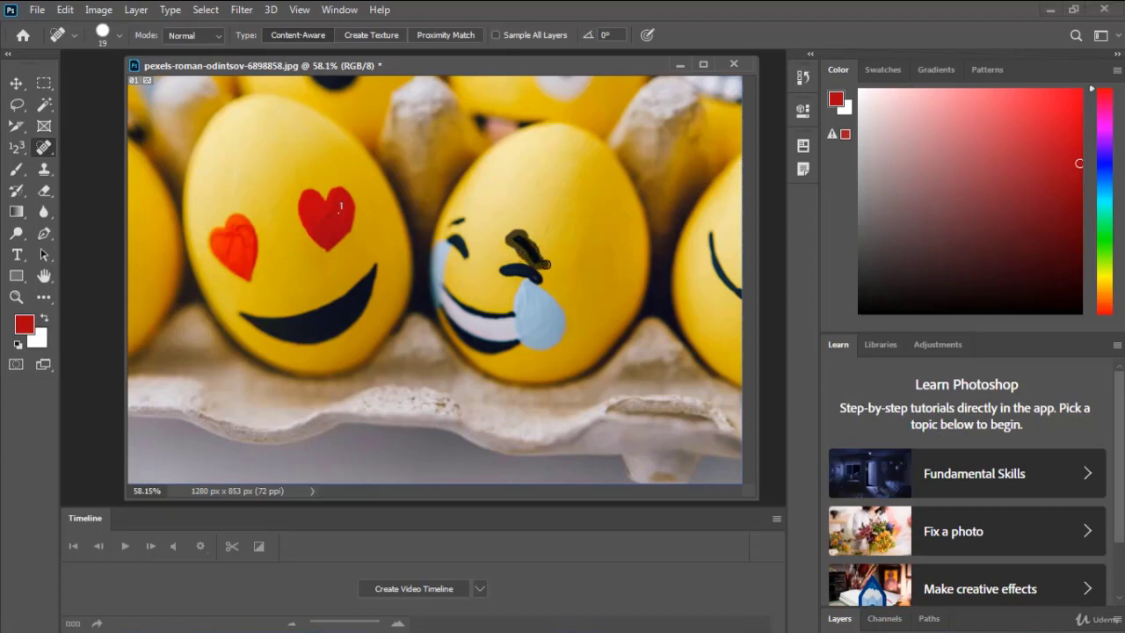
pyautogui.keyDown('shift'); pyautogui.click(273, 133); pyautogui.keyUp('shift')
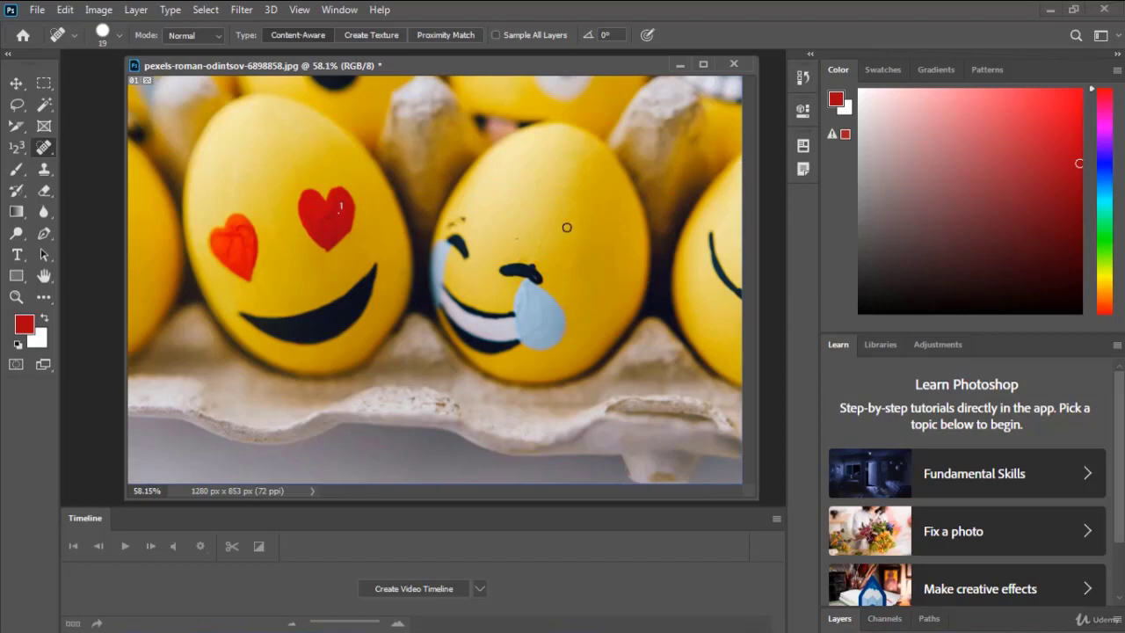
# Step: Heal the leftover dark mark and the edge egg's smile line, then undo the smile removal
pyautogui.moveTo(515, 235); pyautogui.dragTo(537, 260)
pyautogui.scroll(-2, 658, 270)
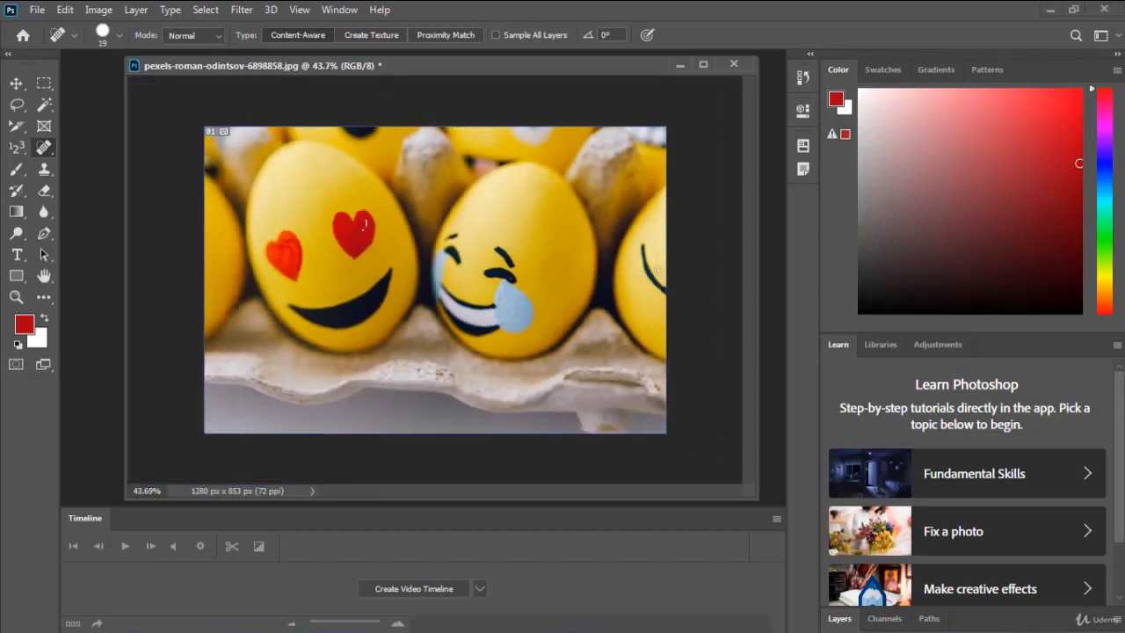
pyautogui.scroll(3, 672, 251)
pyautogui.scroll(3, 672, 251)
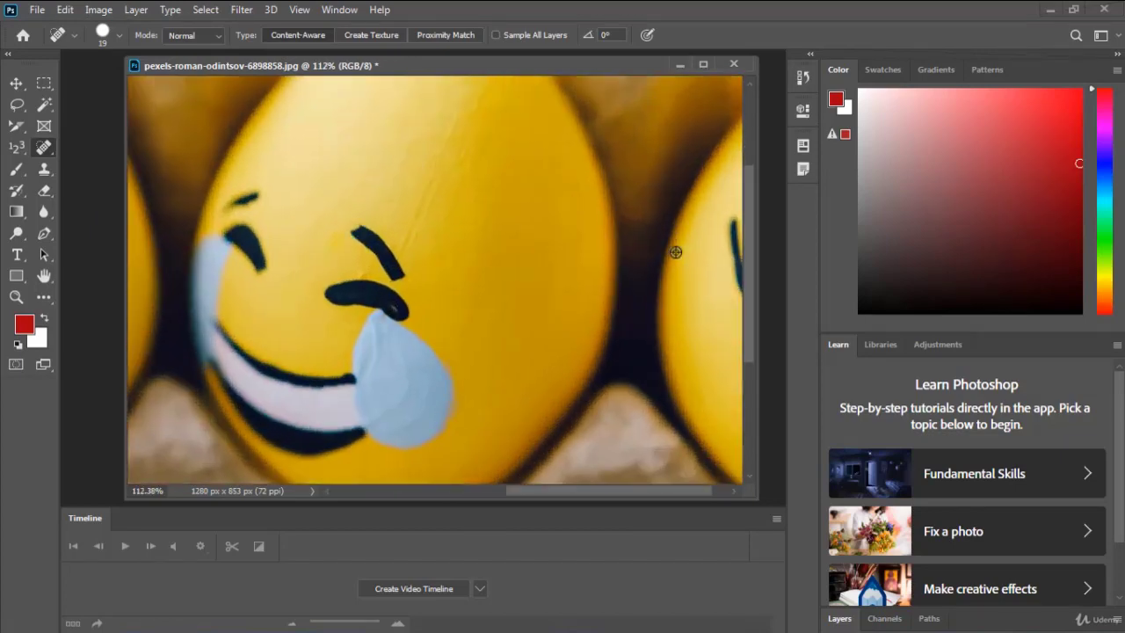
pyautogui.scroll(3, 657, 254)
pyautogui.moveTo(658, 254)
pyautogui.mouseDown()
pyautogui.moveTo(272, 248)
pyautogui.moveTo(268, 224)
pyautogui.mouseUp()
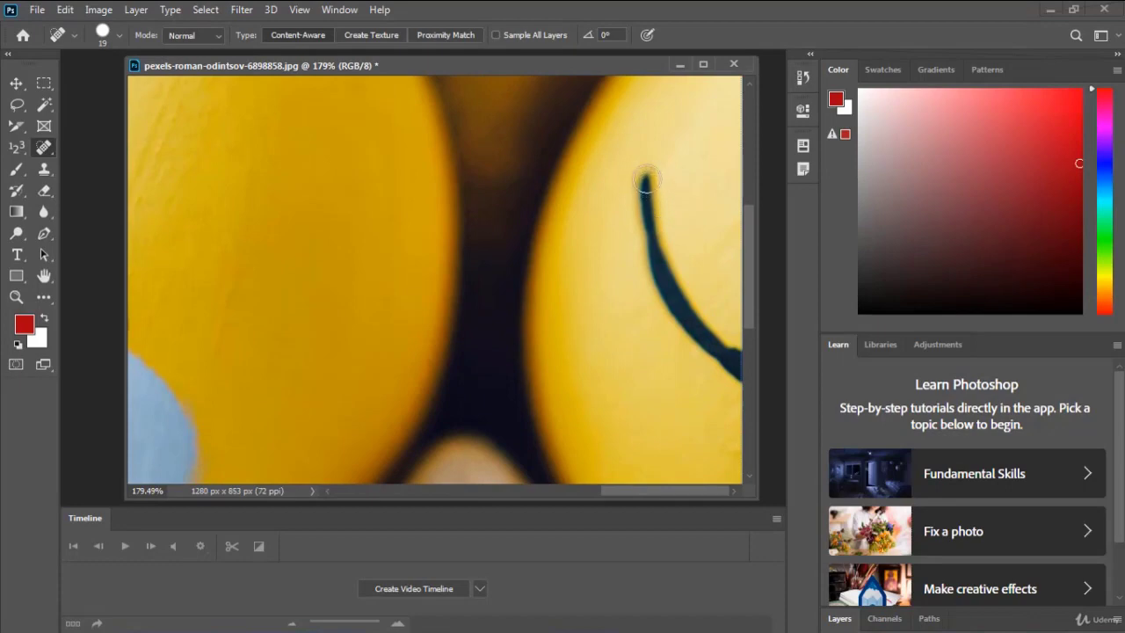
pyautogui.moveTo(646, 171)
pyautogui.mouseDown()
pyautogui.moveTo(673, 314)
pyautogui.moveTo(730, 364)
pyautogui.moveTo(685, 307)
pyautogui.moveTo(728, 361)
pyautogui.moveTo(701, 344)
pyautogui.moveTo(661, 269)
pyautogui.moveTo(648, 176)
pyautogui.moveTo(663, 283)
pyautogui.mouseUp()
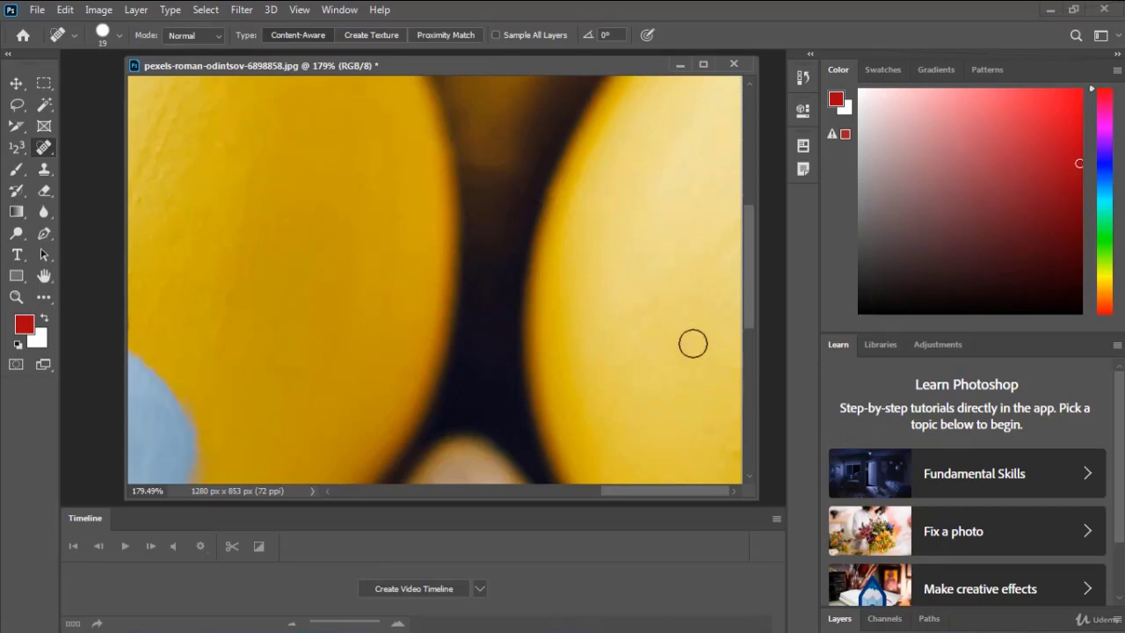
pyautogui.hotkey('ctrl', 'z')
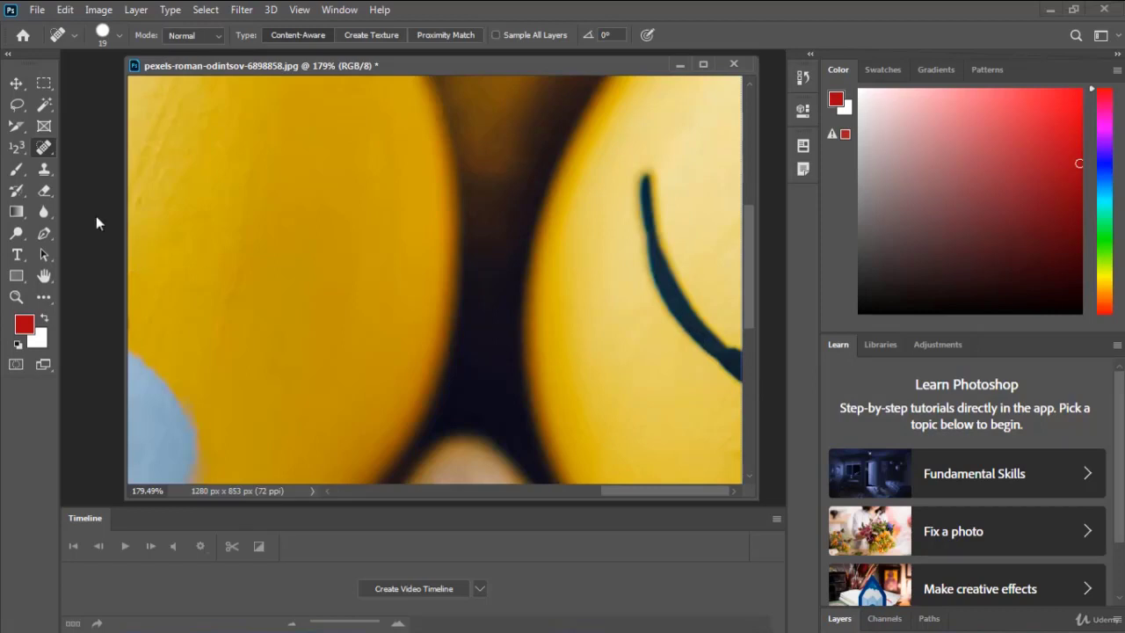
pyautogui.rightClick(44, 152)
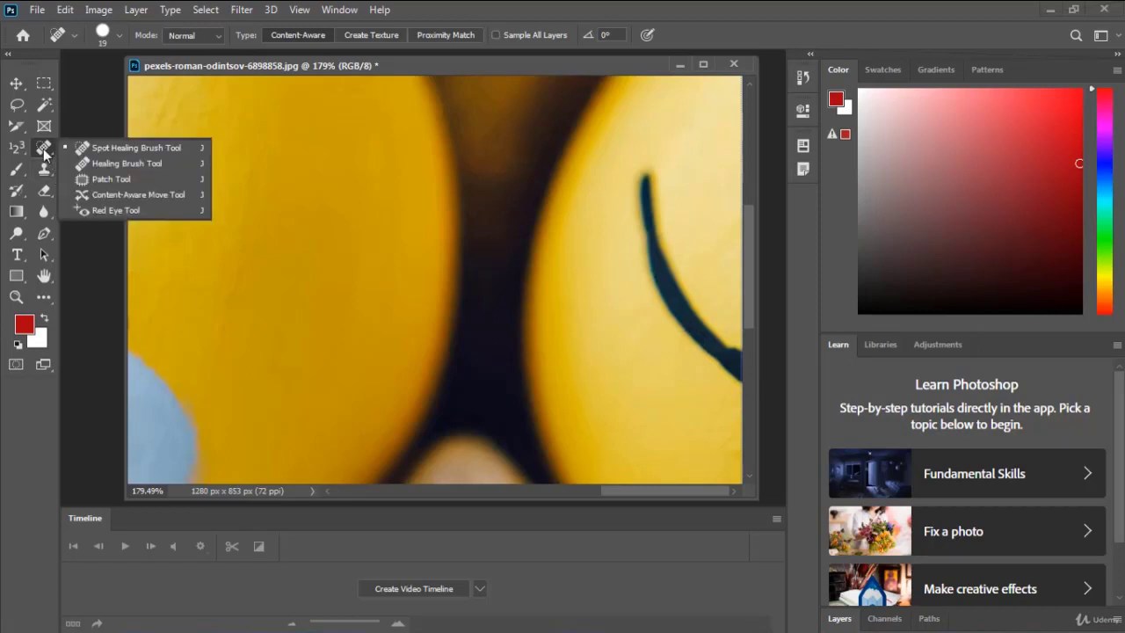
pyautogui.click(96, 163)
pyautogui.click(638, 181)
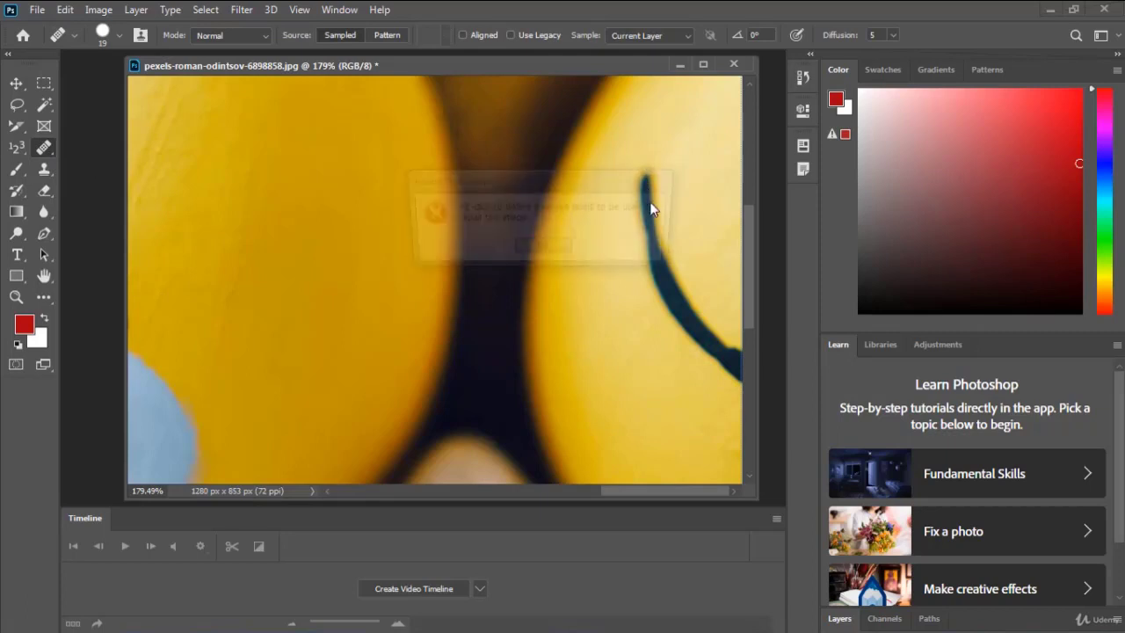
pyautogui.click(546, 249)
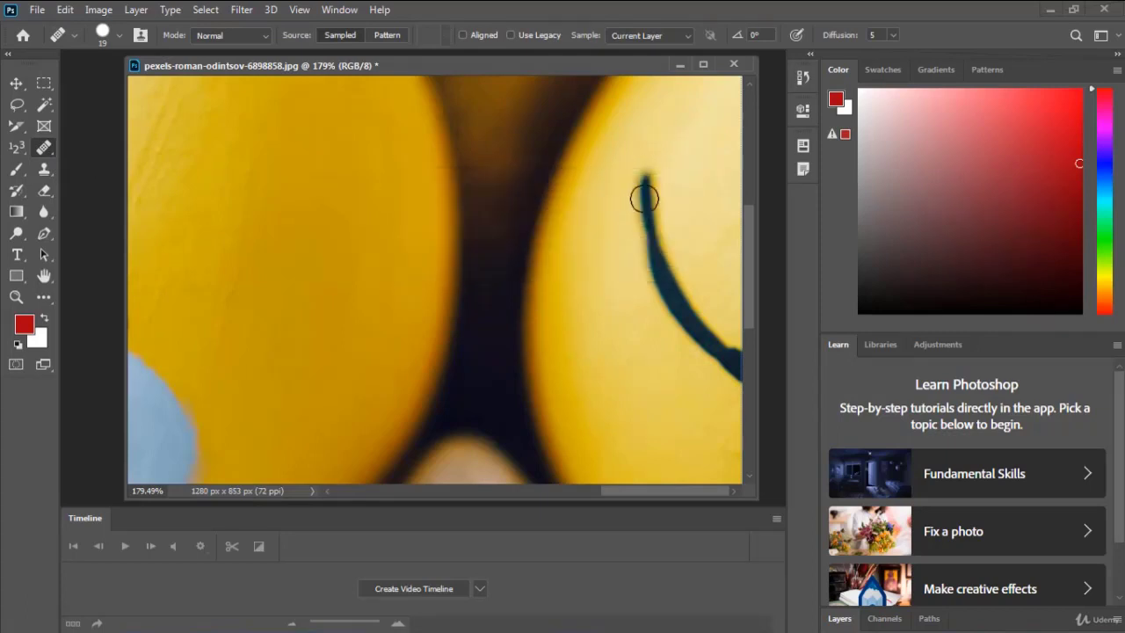
pyautogui.keyDown('alt'); pyautogui.click(590, 249); pyautogui.keyUp('alt')
pyautogui.moveTo(643, 174)
pyautogui.mouseDown()
pyautogui.moveTo(666, 320)
pyautogui.moveTo(734, 352)
pyautogui.mouseUp()
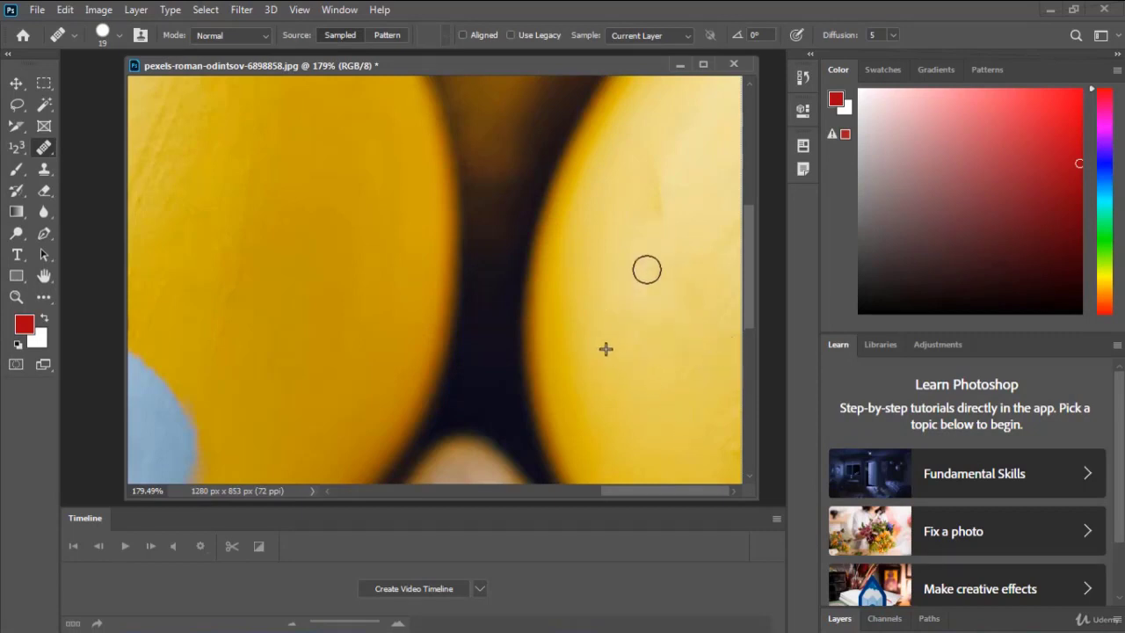
pyautogui.moveTo(653, 184); pyautogui.dragTo(610, 236)
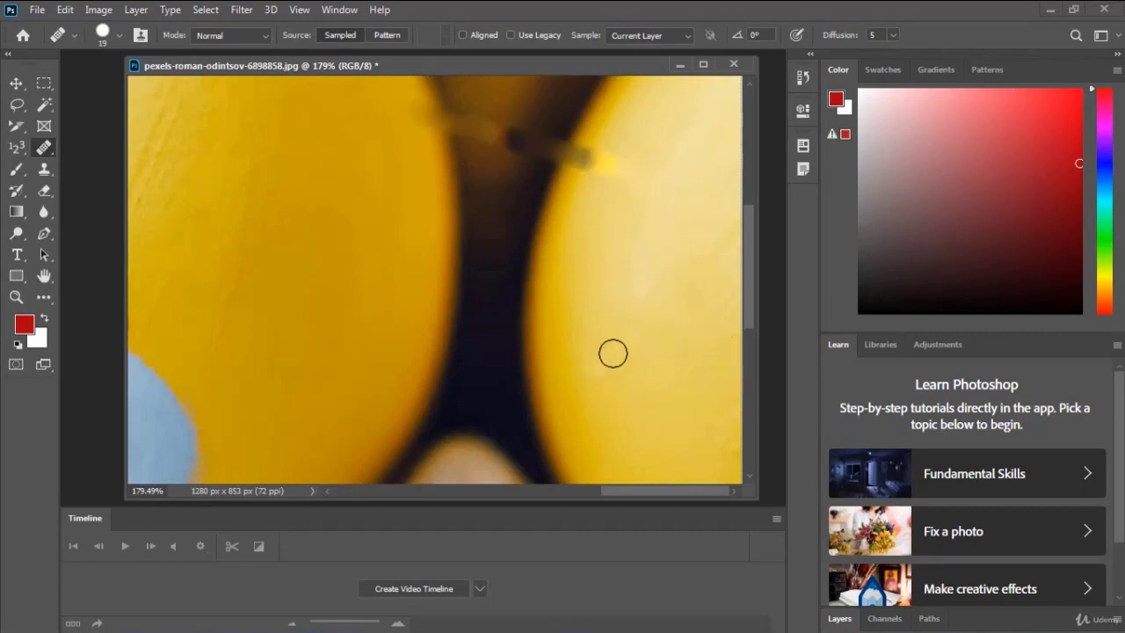
pyautogui.hotkey('ctrl', 'z')
pyautogui.hotkey('ctrl', 'z')
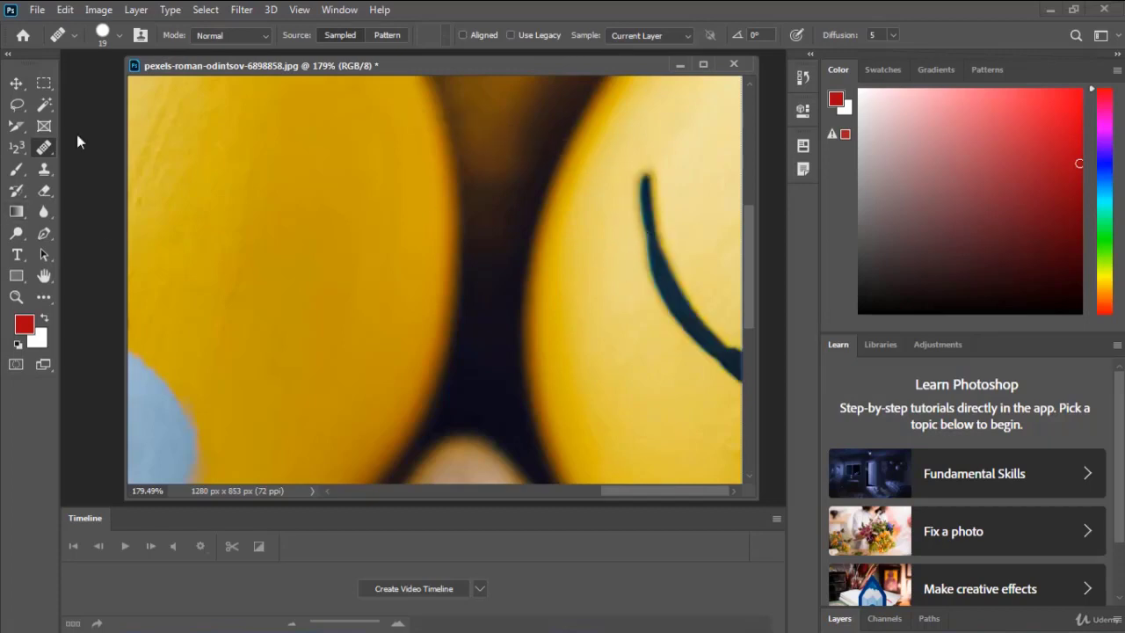
pyautogui.rightClick(52, 142)
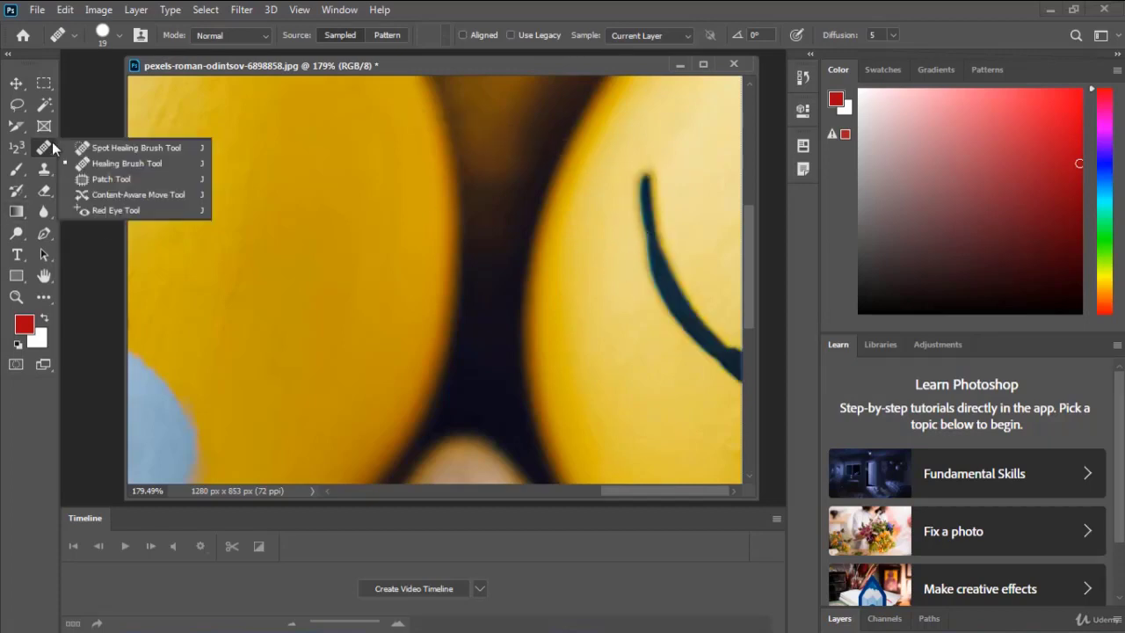
pyautogui.click(88, 178)
pyautogui.moveTo(630, 186)
pyautogui.mouseDown()
pyautogui.moveTo(645, 168)
pyautogui.moveTo(679, 206)
pyautogui.moveTo(718, 314)
pyautogui.moveTo(753, 352)
pyautogui.moveTo(753, 410)
pyautogui.moveTo(716, 396)
pyautogui.moveTo(658, 322)
pyautogui.moveTo(628, 234)
pyautogui.moveTo(630, 187)
pyautogui.mouseUp()
pyautogui.moveTo(673, 255); pyautogui.dragTo(625, 331)
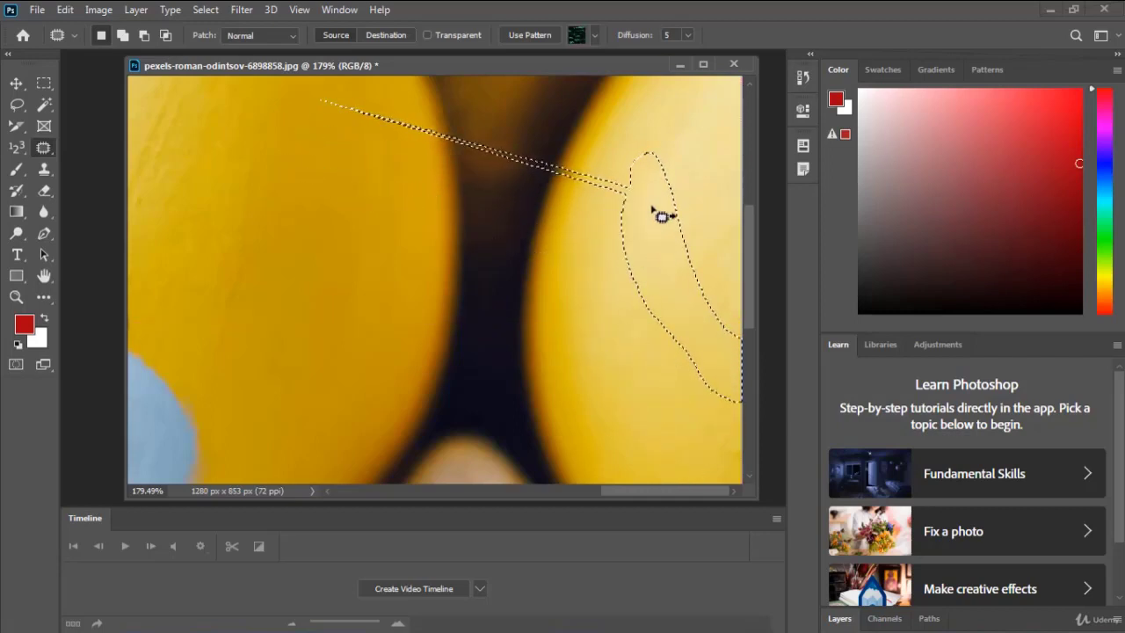
pyautogui.hotkey('ctrl', 'd')
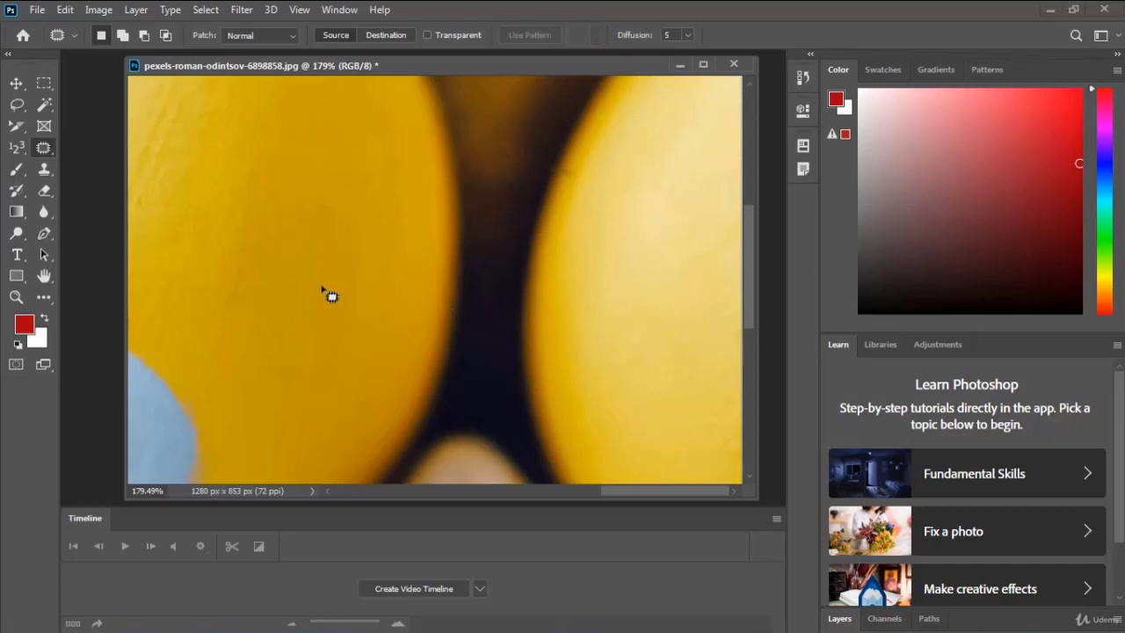
pyautogui.hotkey('ctrl', 'z')
pyautogui.hotkey('ctrl', 'z')
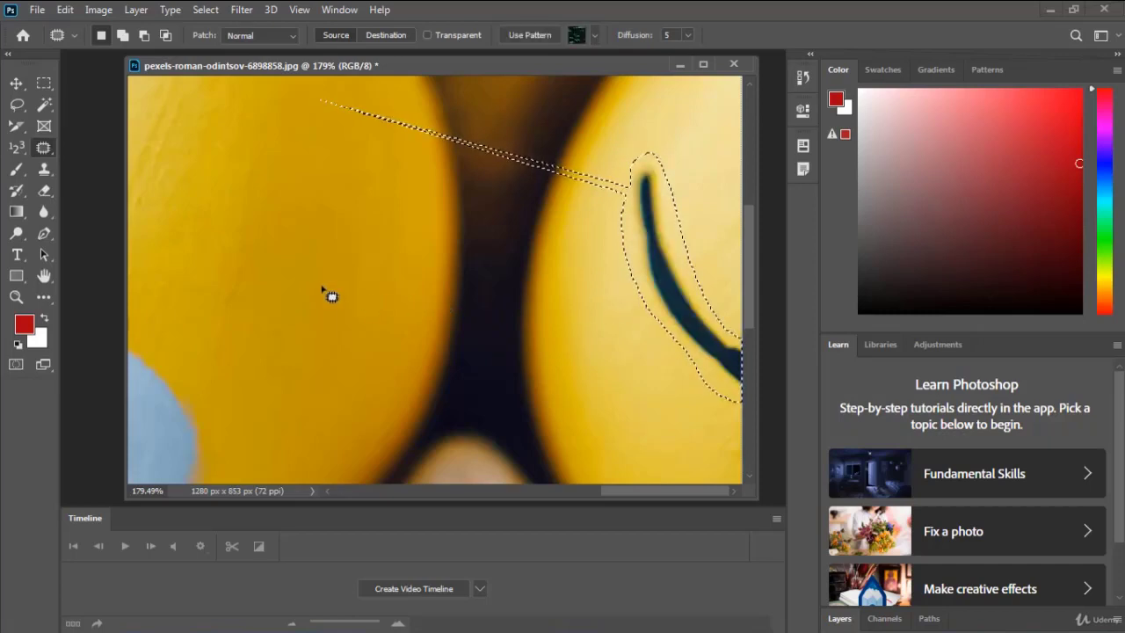
pyautogui.hotkey('ctrl', 'z')
pyautogui.moveTo(325, 294)
pyautogui.mouseDown()
pyautogui.moveTo(385, 360)
pyautogui.moveTo(364, 361)
pyautogui.mouseUp()
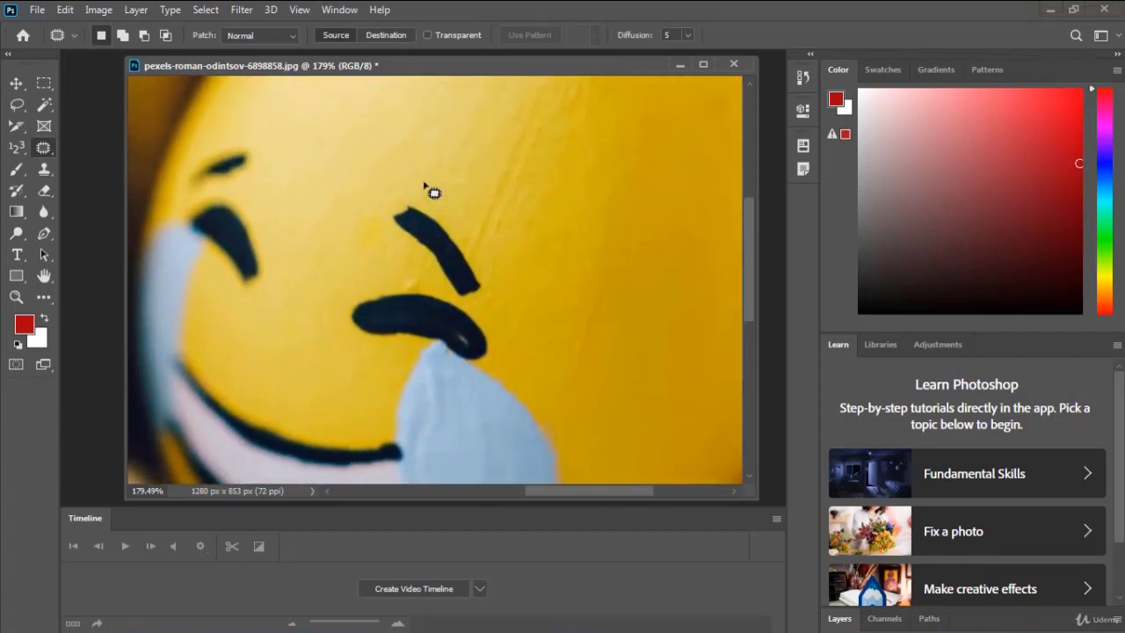
pyautogui.moveTo(425, 184)
pyautogui.mouseDown()
pyautogui.moveTo(507, 294)
pyautogui.moveTo(445, 188)
pyautogui.moveTo(502, 203)
pyautogui.moveTo(530, 184)
pyautogui.mouseUp()
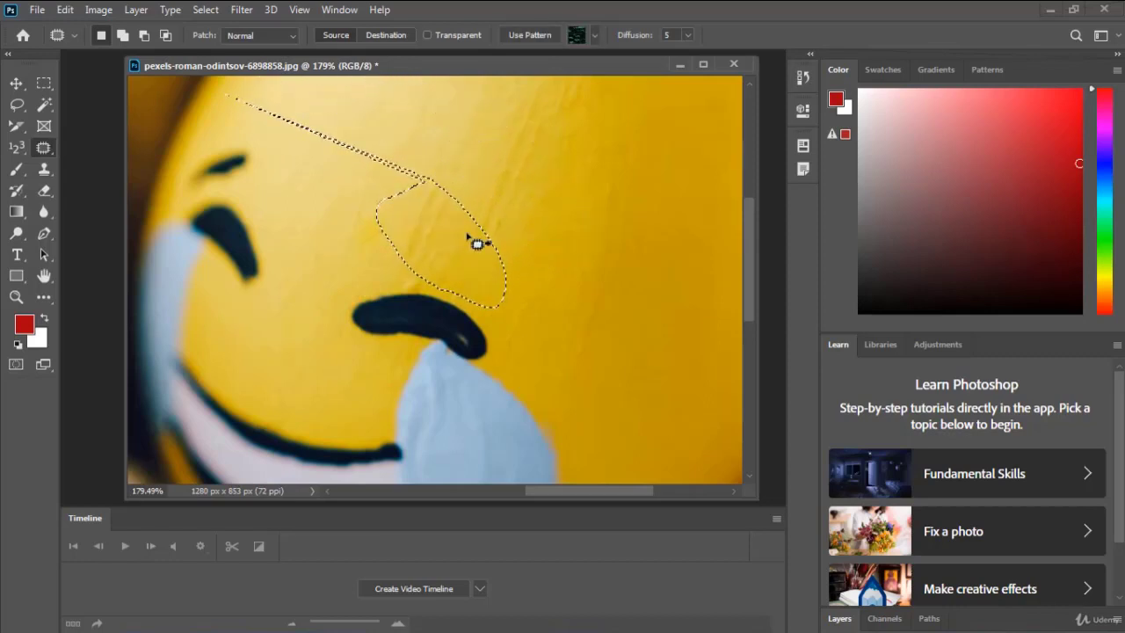
pyautogui.hotkey('ctrl', 'd')
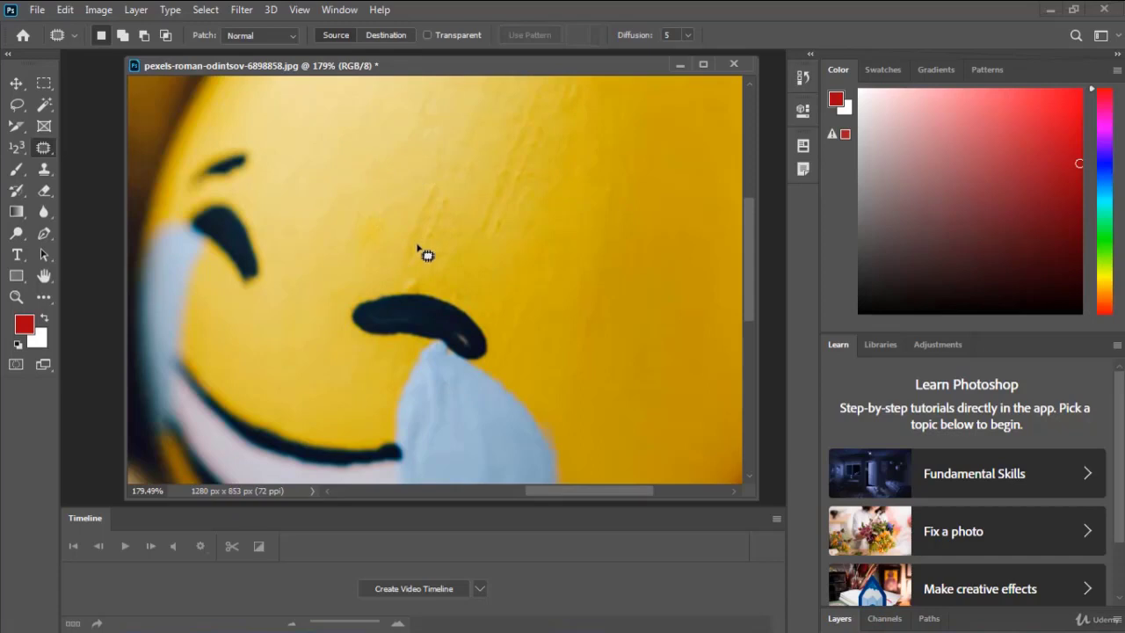
pyautogui.moveTo(425, 255); pyautogui.dragTo(421, 254)
pyautogui.hotkey('ctrl', 'd')
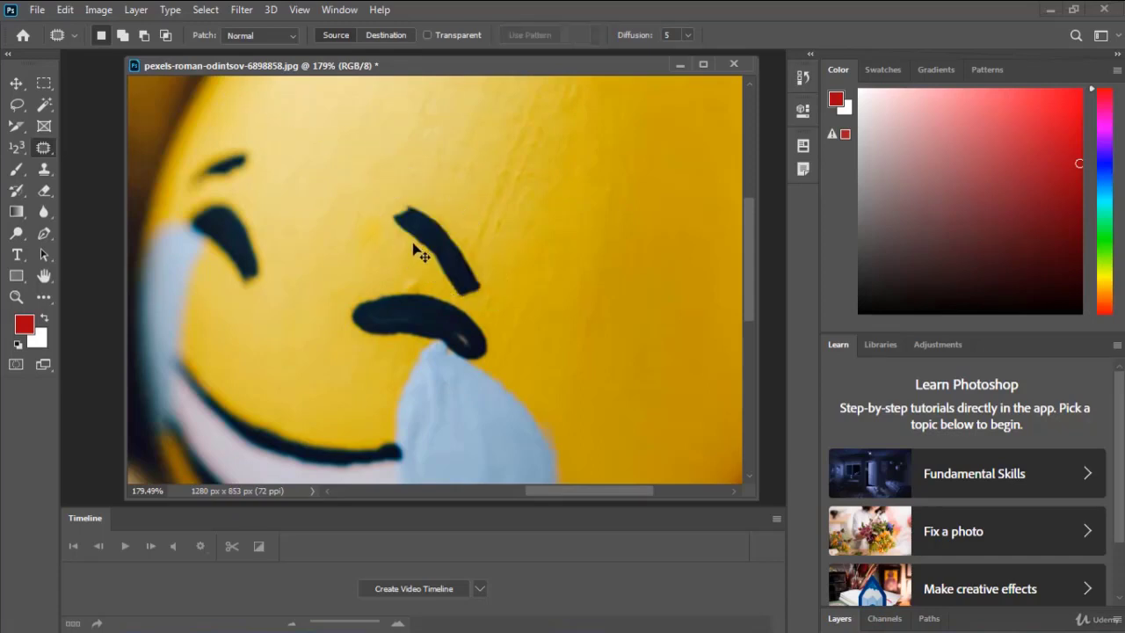
pyautogui.rightClick(47, 148)
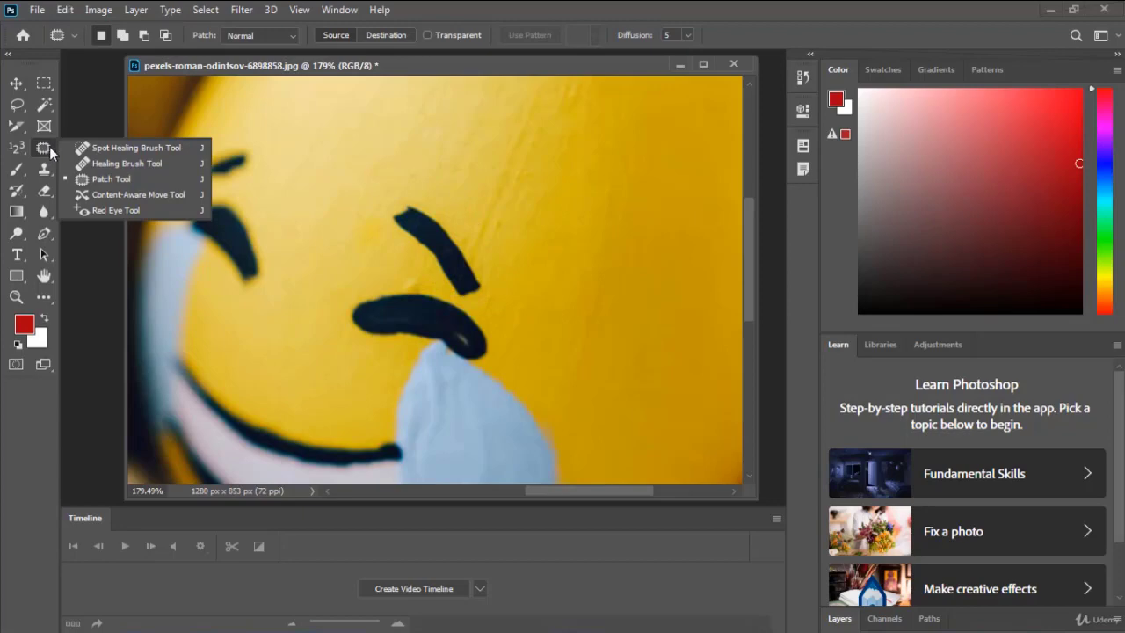
pyautogui.click(103, 193)
pyautogui.scroll(-5, 372, 305)
pyautogui.scroll(-3, 376, 290)
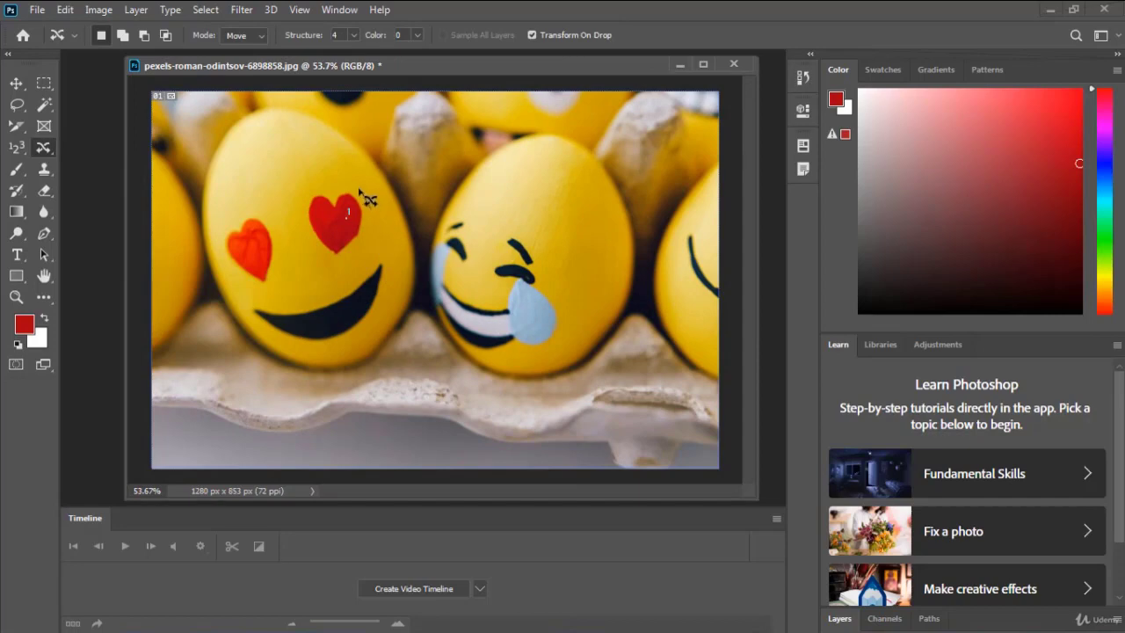
pyautogui.moveTo(345, 180)
pyautogui.mouseDown()
pyautogui.moveTo(351, 265)
pyautogui.moveTo(378, 237)
pyautogui.moveTo(376, 213)
pyautogui.moveTo(507, 234)
pyautogui.moveTo(583, 221)
pyautogui.moveTo(580, 248)
pyautogui.mouseUp()
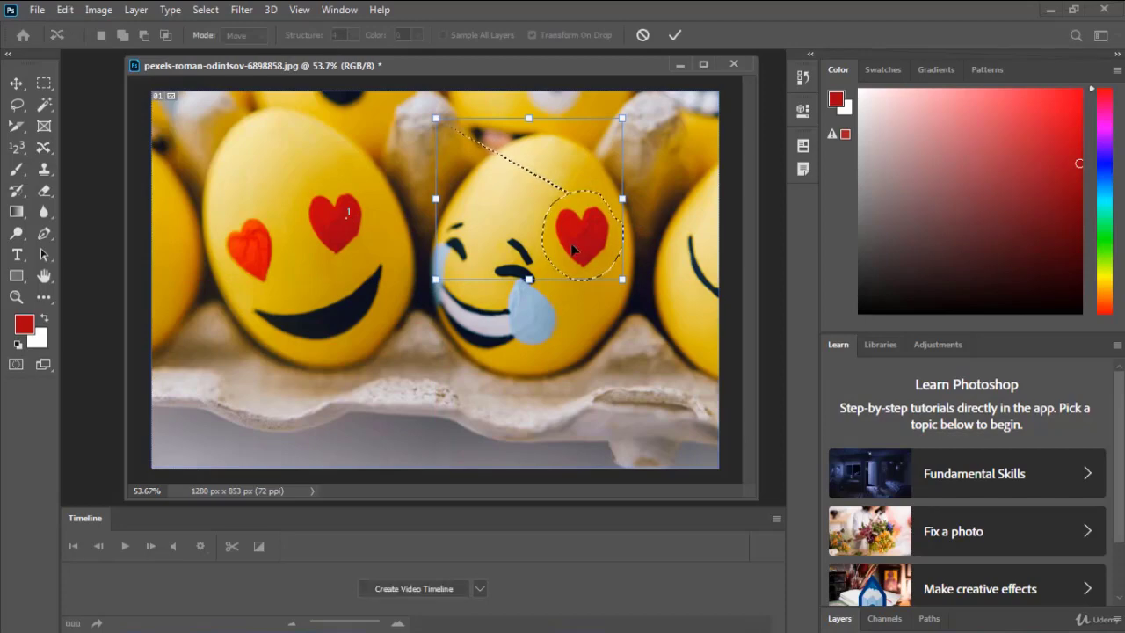
pyautogui.press('Return')
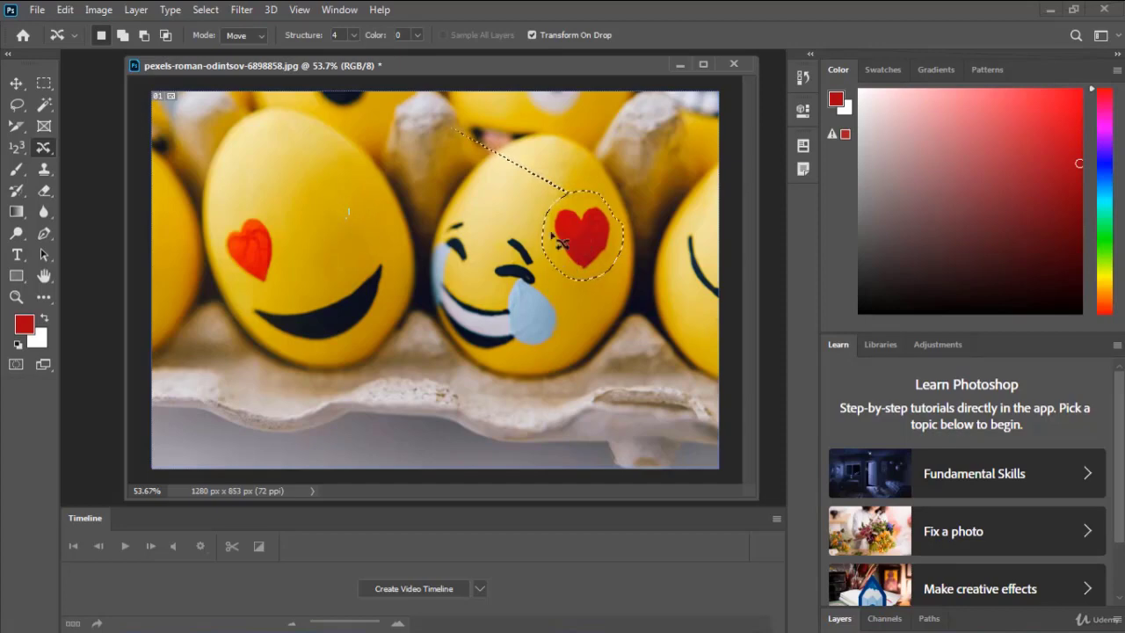
pyautogui.moveTo(559, 239); pyautogui.dragTo(313, 226)
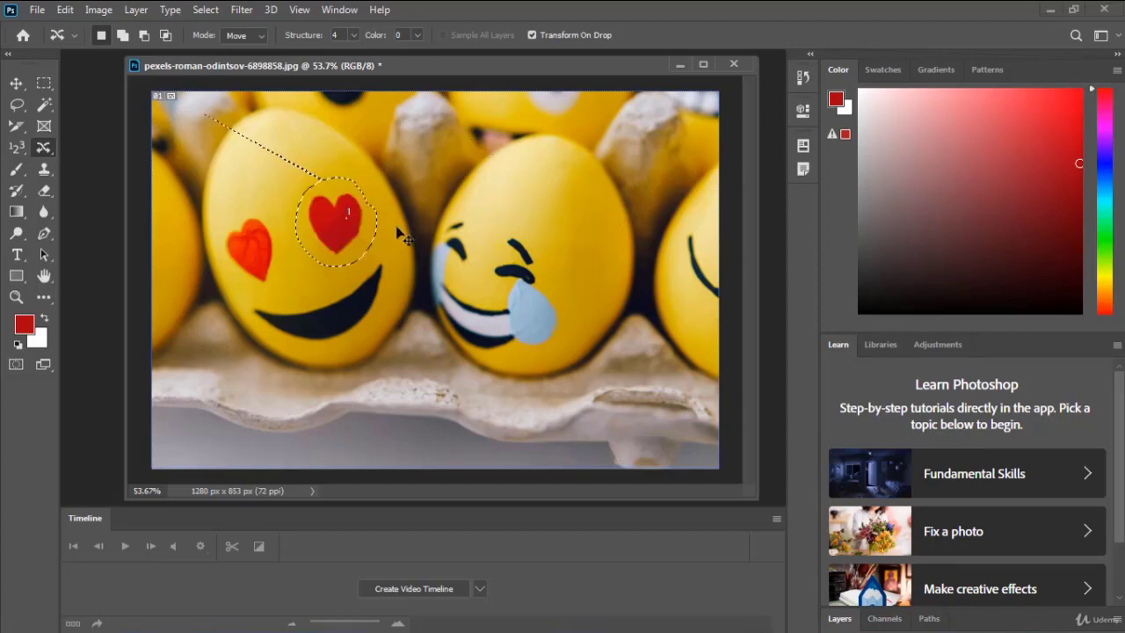
pyautogui.hotkey('ctrl', 'd')
pyautogui.rightClick(49, 151)
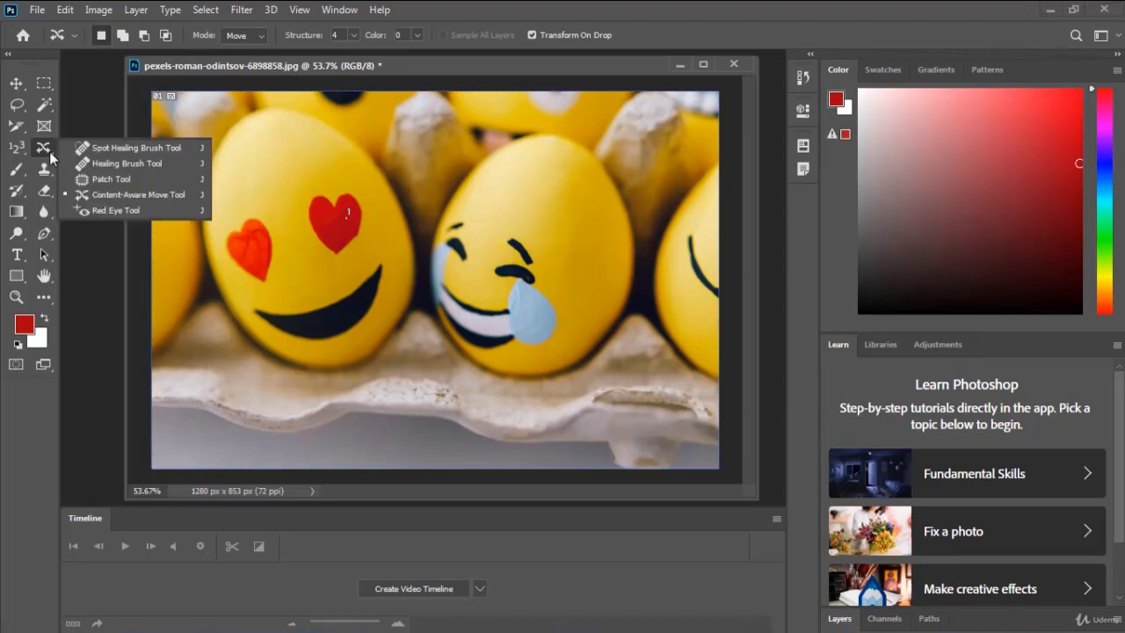
pyautogui.click(119, 210)
# Step: Close the egg photo without saving
pyautogui.click(16, 82)
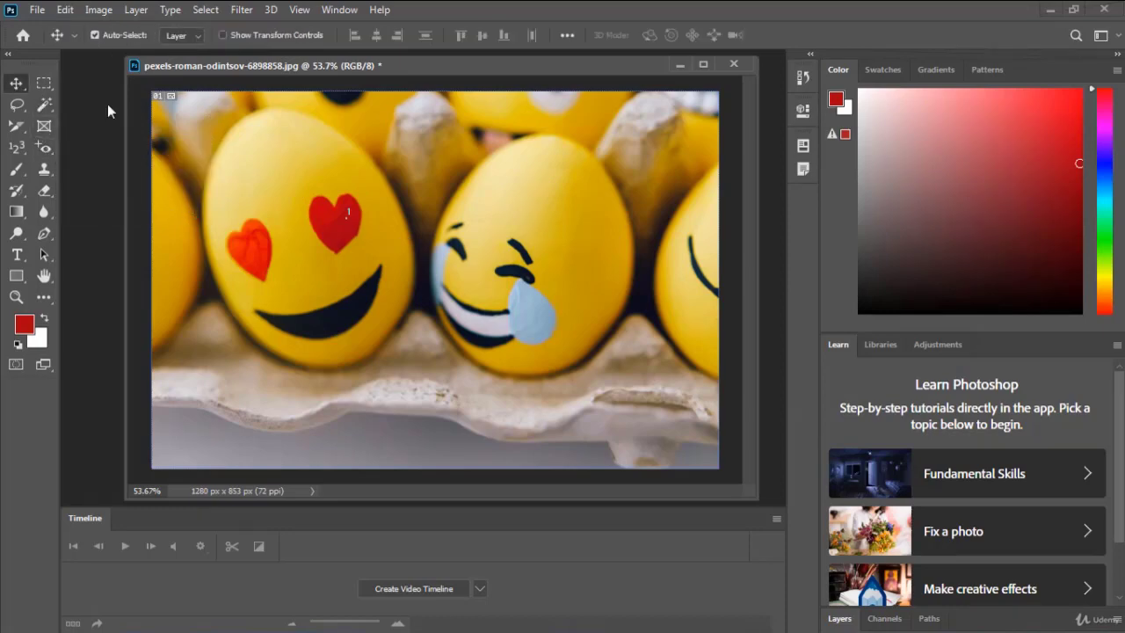
pyautogui.click(737, 68)
pyautogui.click(556, 258)
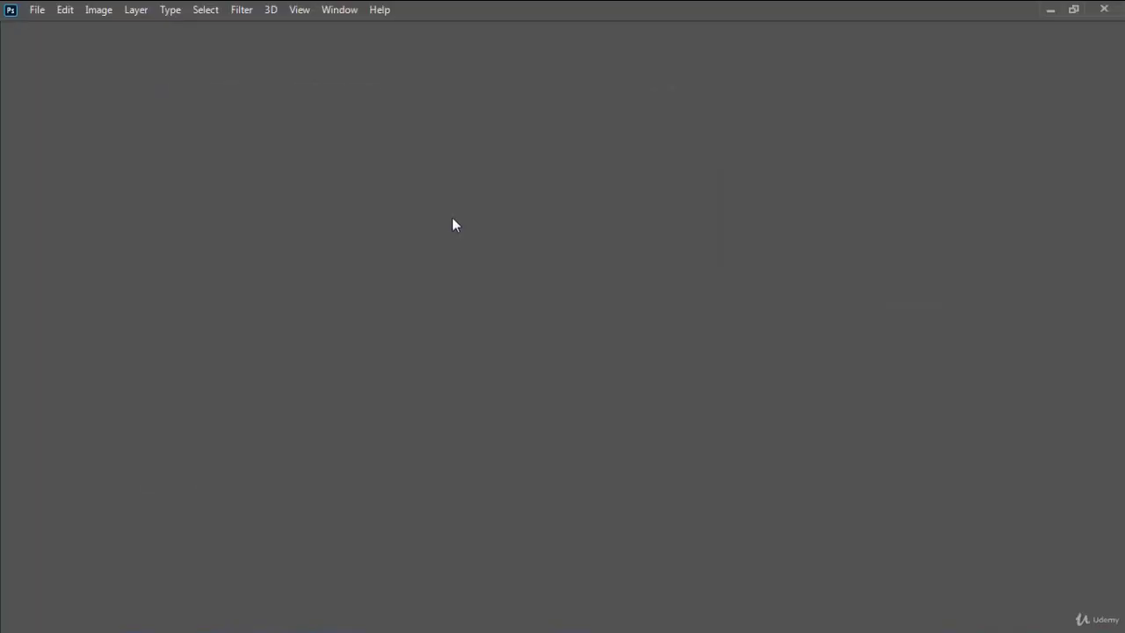
# Step: Open pexels-dhyamis-kleber-609549.jpg, zoom in, and select the Red Eye Tool
pyautogui.click(37, 9)
pyautogui.click(46, 42)
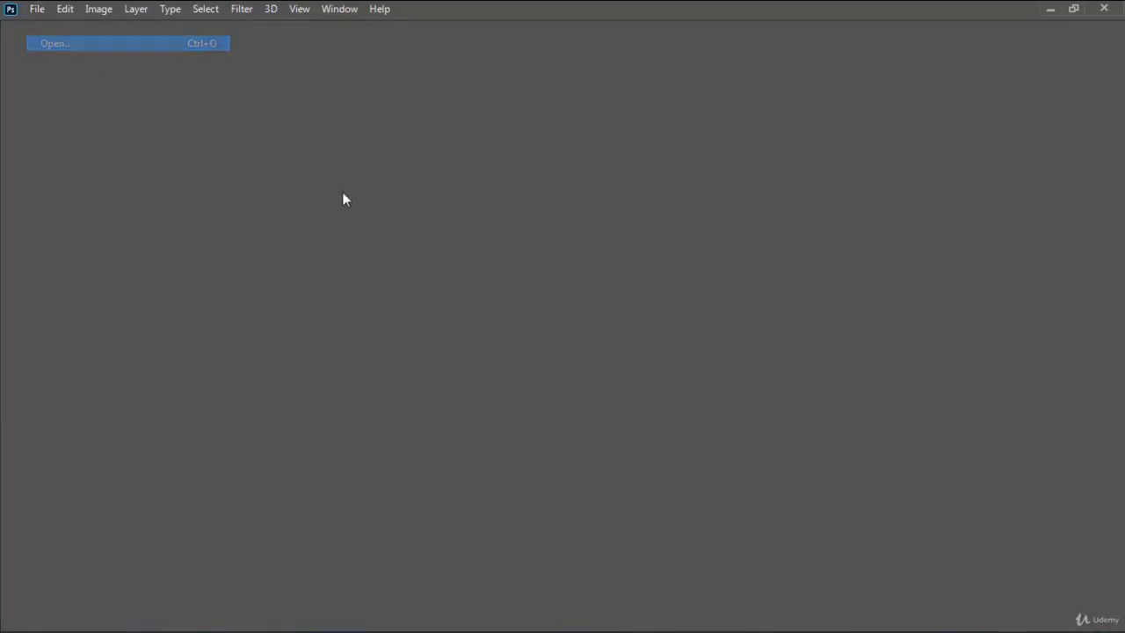
pyautogui.click(479, 250)
pyautogui.doubleClick(479, 251)
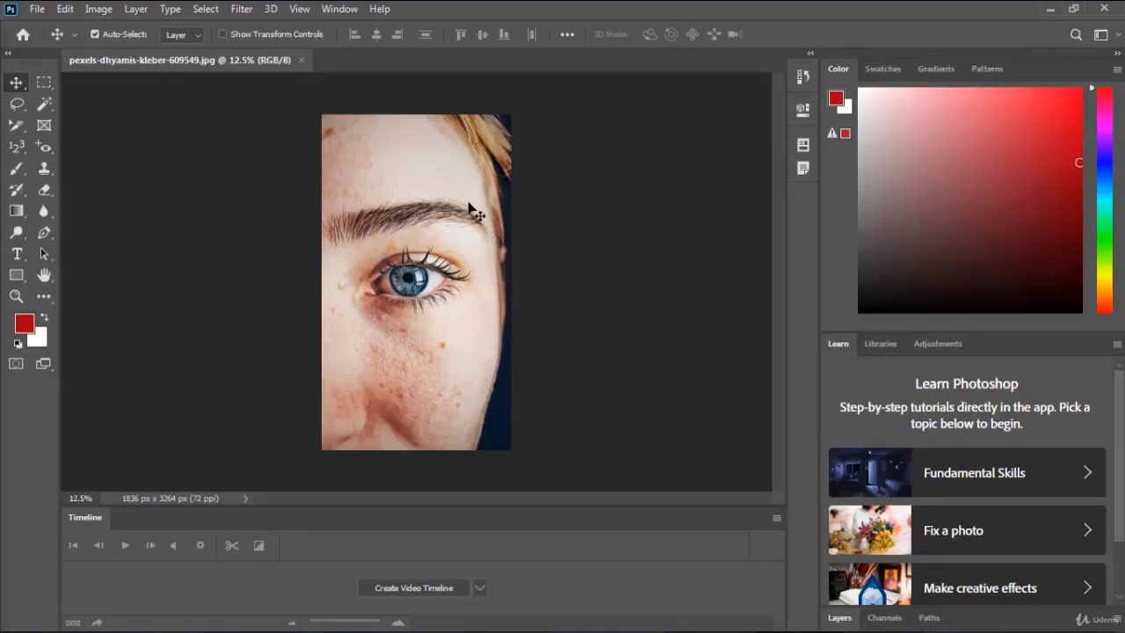
pyautogui.scroll(5, 413, 255)
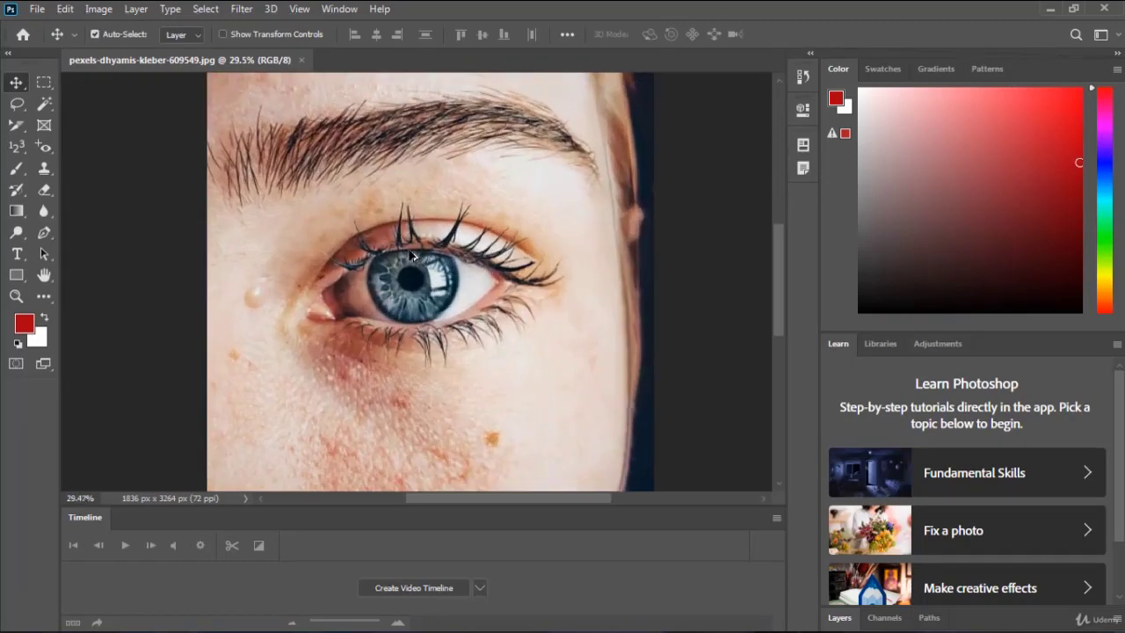
pyautogui.scroll(1, 410, 255)
pyautogui.scroll(-1, 413, 281)
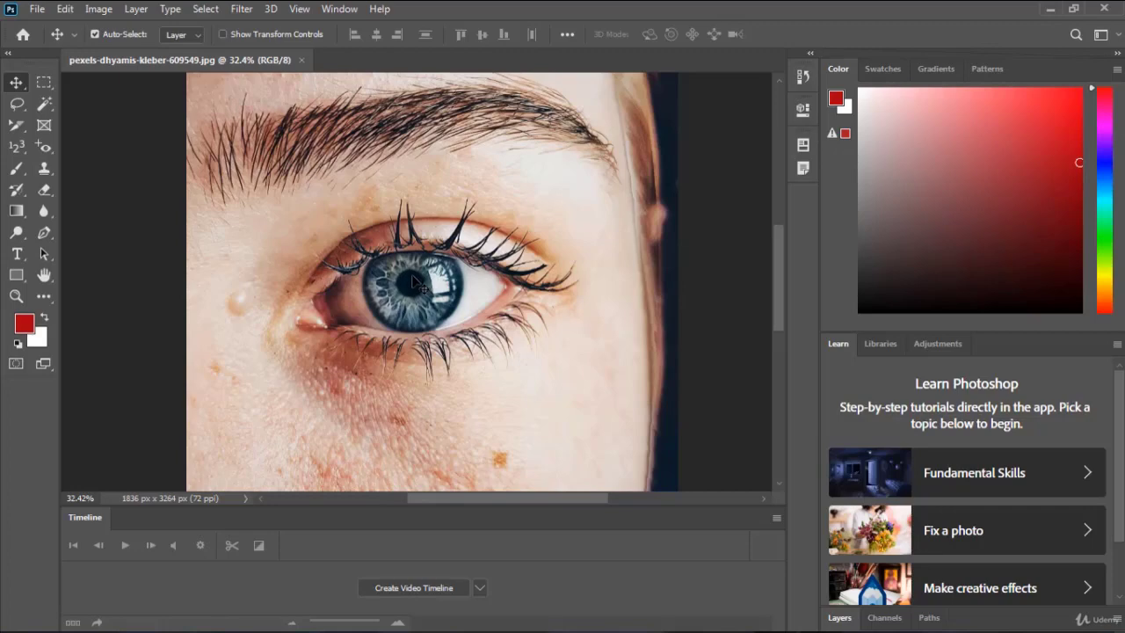
pyautogui.click(39, 150)
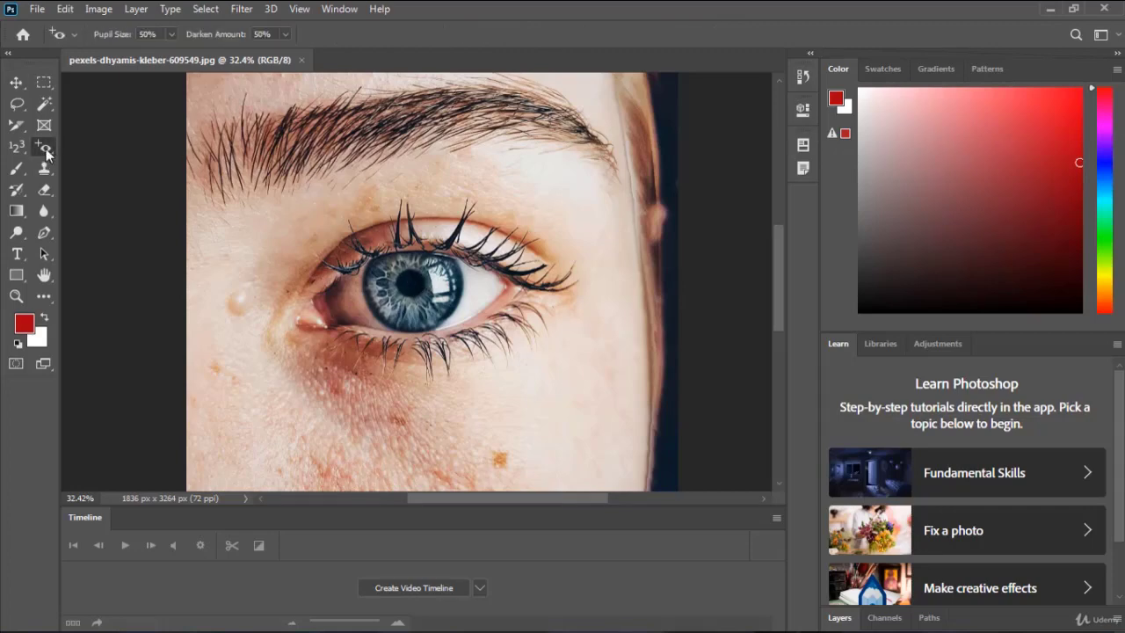
# Step: Drag a red eye correction over the eye area, zoom in, then undo it
pyautogui.rightClick(46, 149)
pyautogui.click(91, 207)
pyautogui.moveTo(263, 215)
pyautogui.mouseDown()
pyautogui.moveTo(583, 344)
pyautogui.moveTo(589, 365)
pyautogui.mouseUp()
pyautogui.scroll(2, 426, 272)
pyautogui.scroll(2, 424, 268)
pyautogui.scroll(1, 420, 262)
pyautogui.scroll(1, 418, 259)
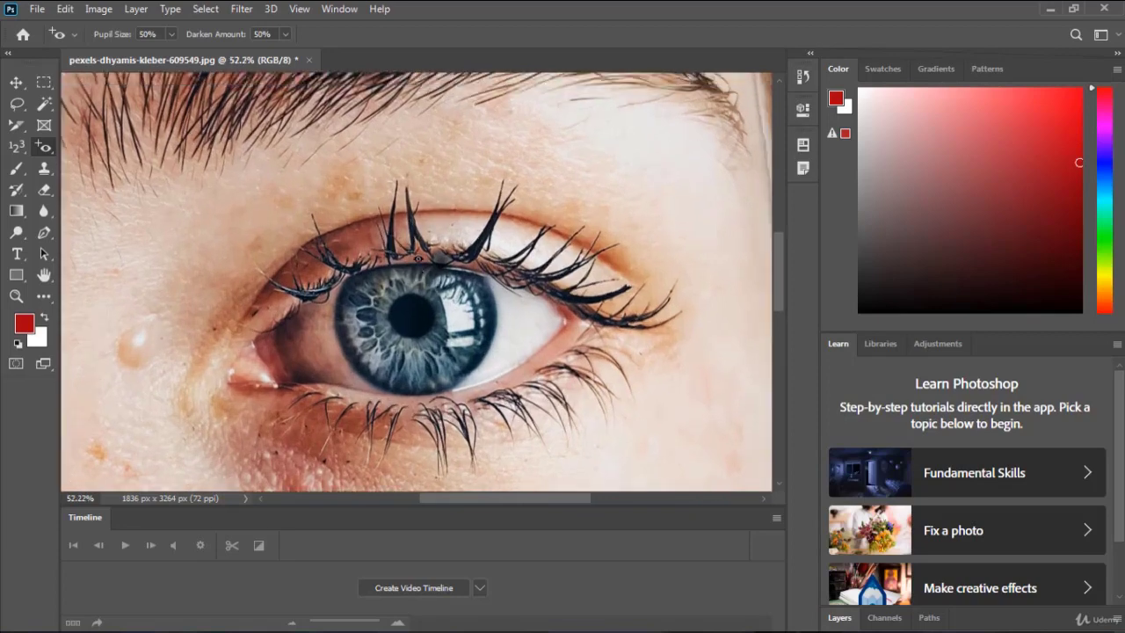
pyautogui.scroll(-1, 421, 284)
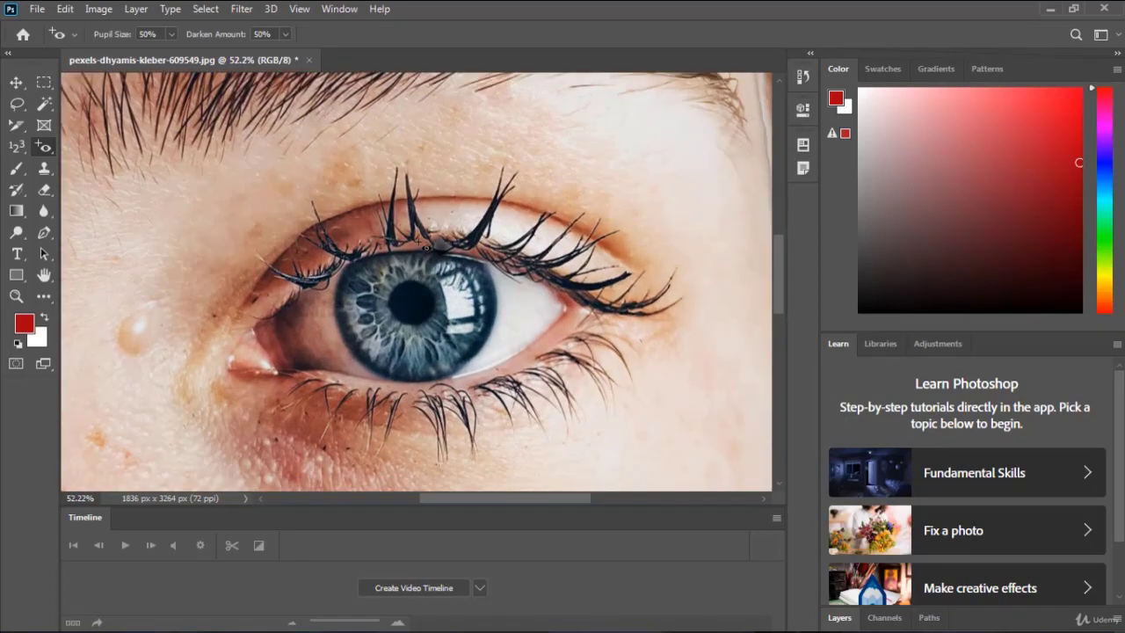
pyautogui.hotkey('ctrl', 'z')
# Step: Apply a 50% pupil, 50% darken red eye correction near the eyelid, undoing and redoing it
pyautogui.click(447, 250)
pyautogui.hotkey('ctrl', 'z')
pyautogui.hotkey('ctrl', 'shift', 'z')
pyautogui.scroll(-3, 446, 273)
pyautogui.scroll(-2, 446, 275)
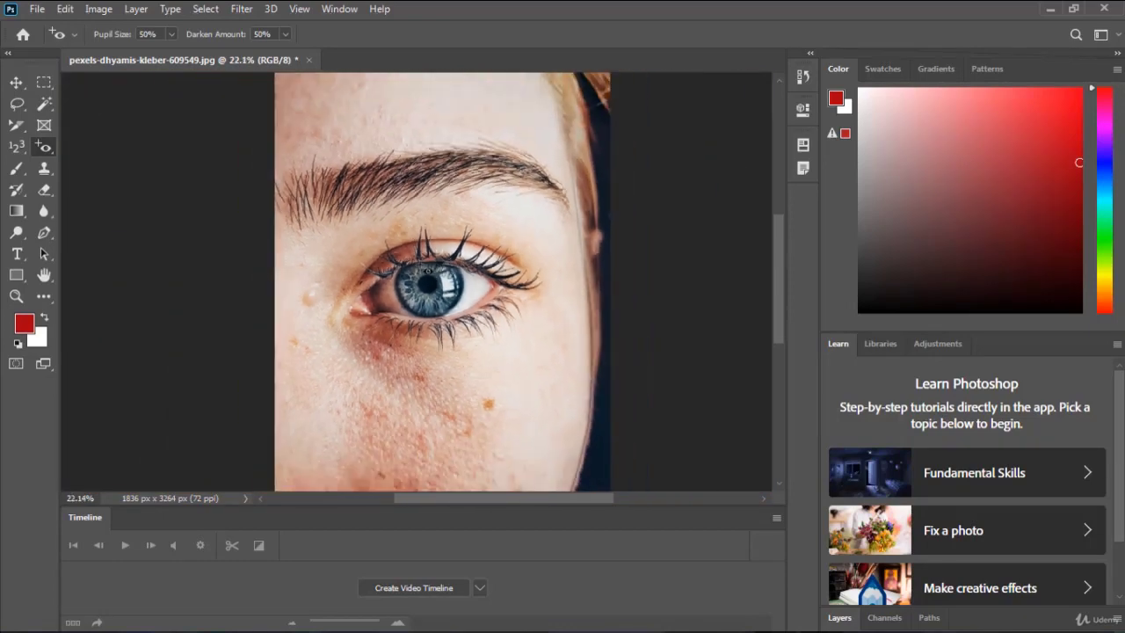
pyautogui.rightClick(48, 148)
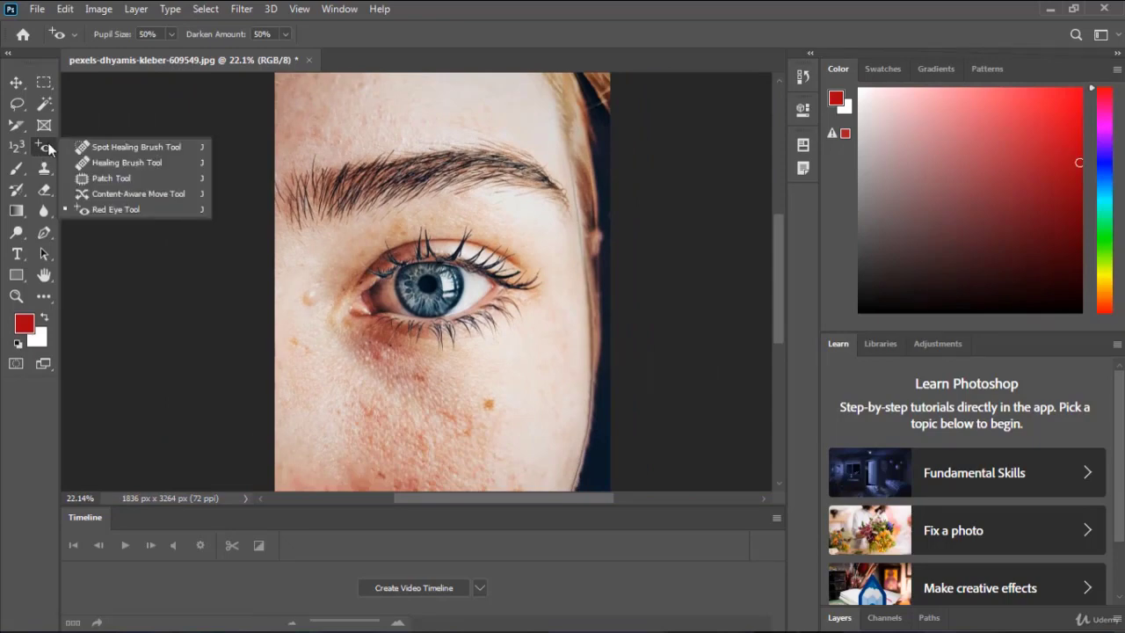
pyautogui.click(48, 148)
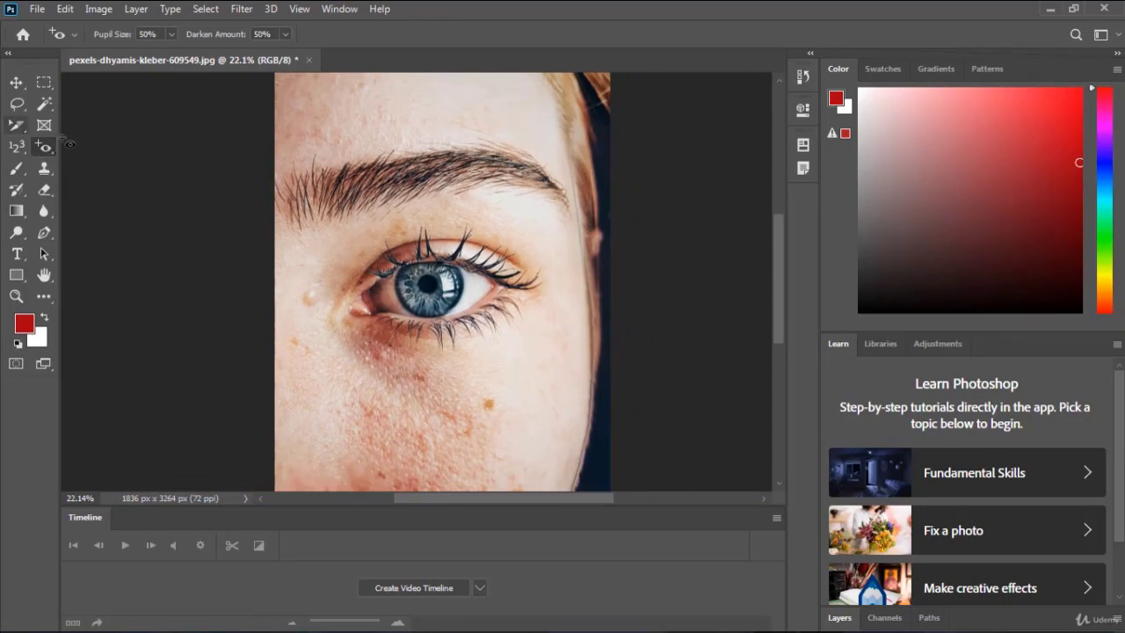